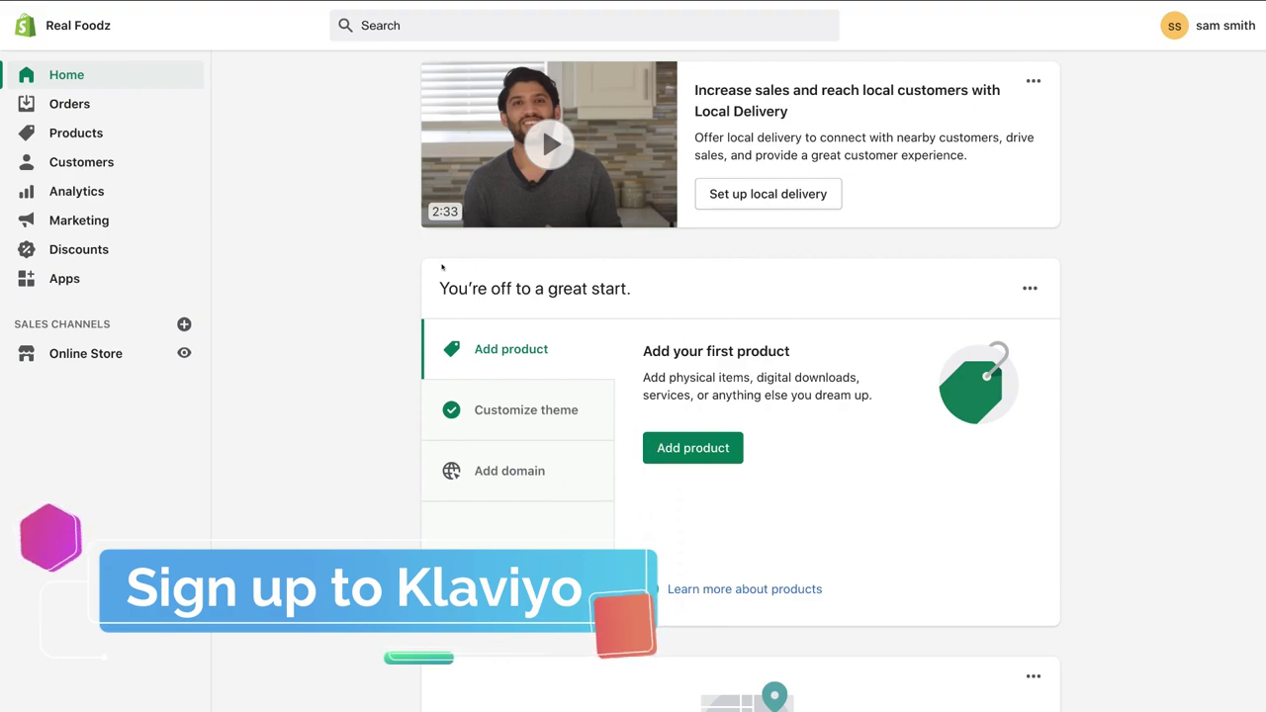
# Step: Open the Shopify App Store as the existing store account and open the Klaviyo: Email Marketing listing from a 'klaviyo' search
pyautogui.click(124, 276)
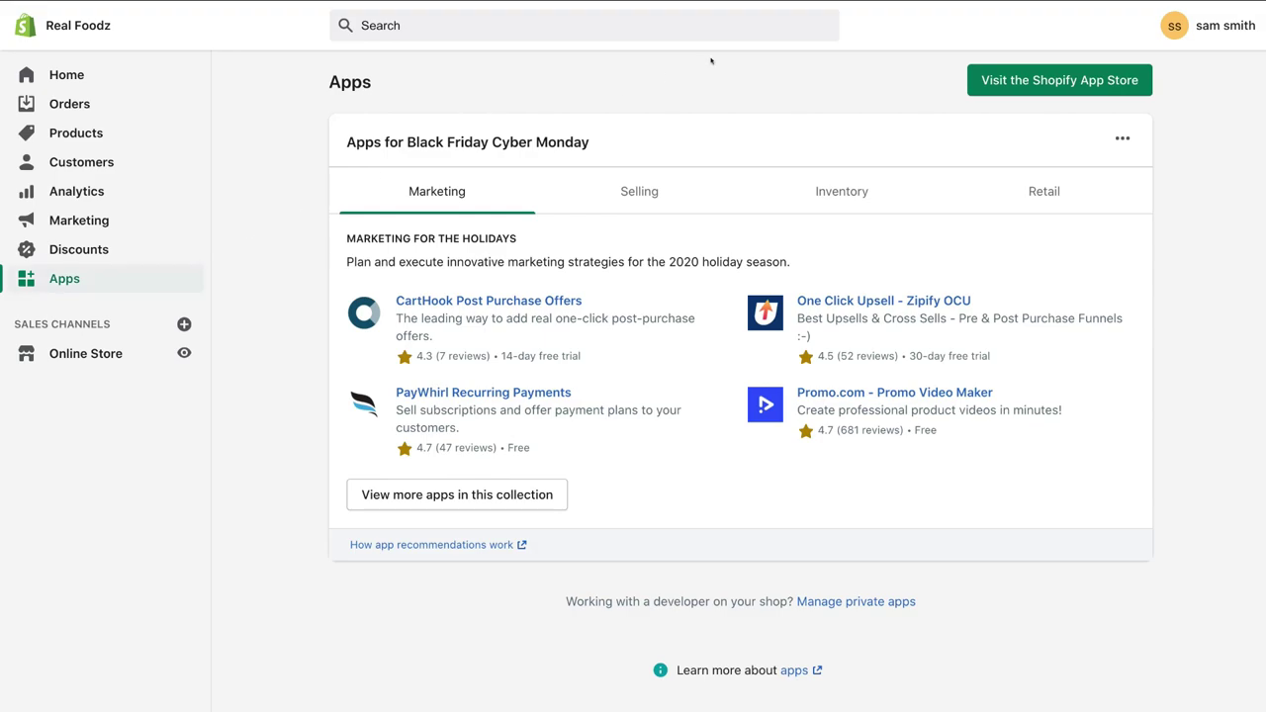
pyautogui.click(1092, 85)
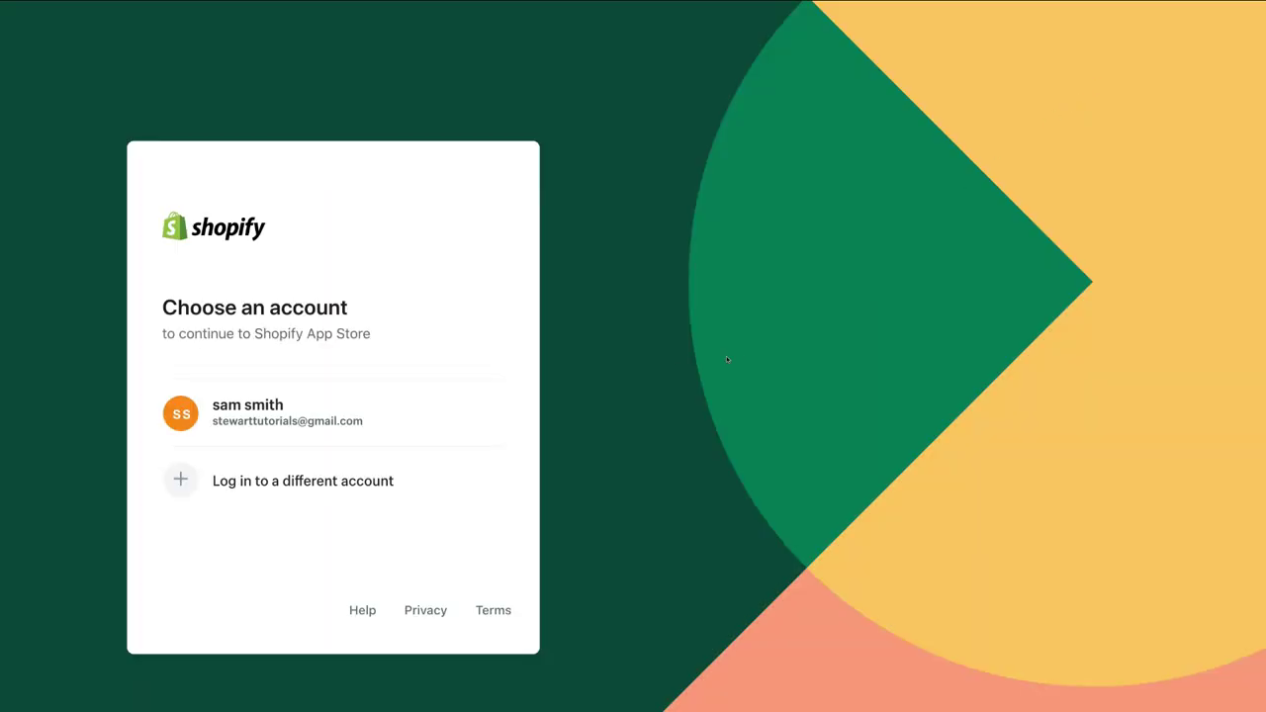
pyautogui.click(322, 413)
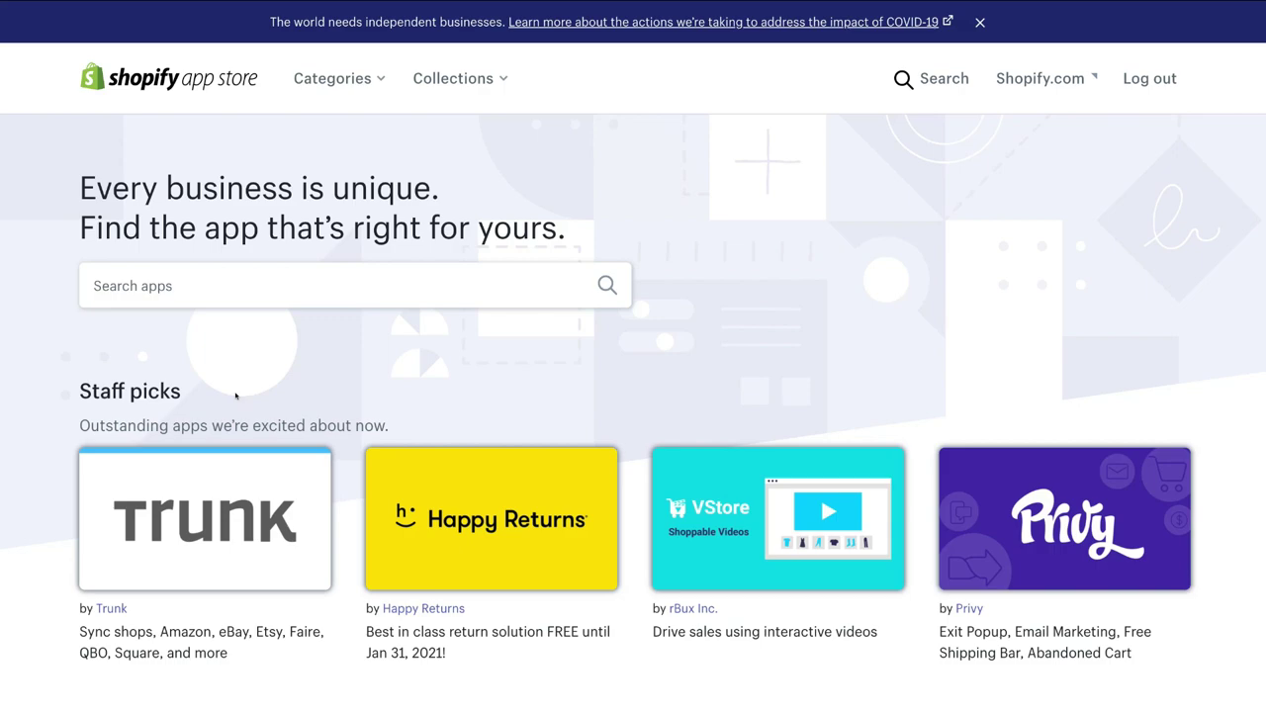
pyautogui.click(192, 287)
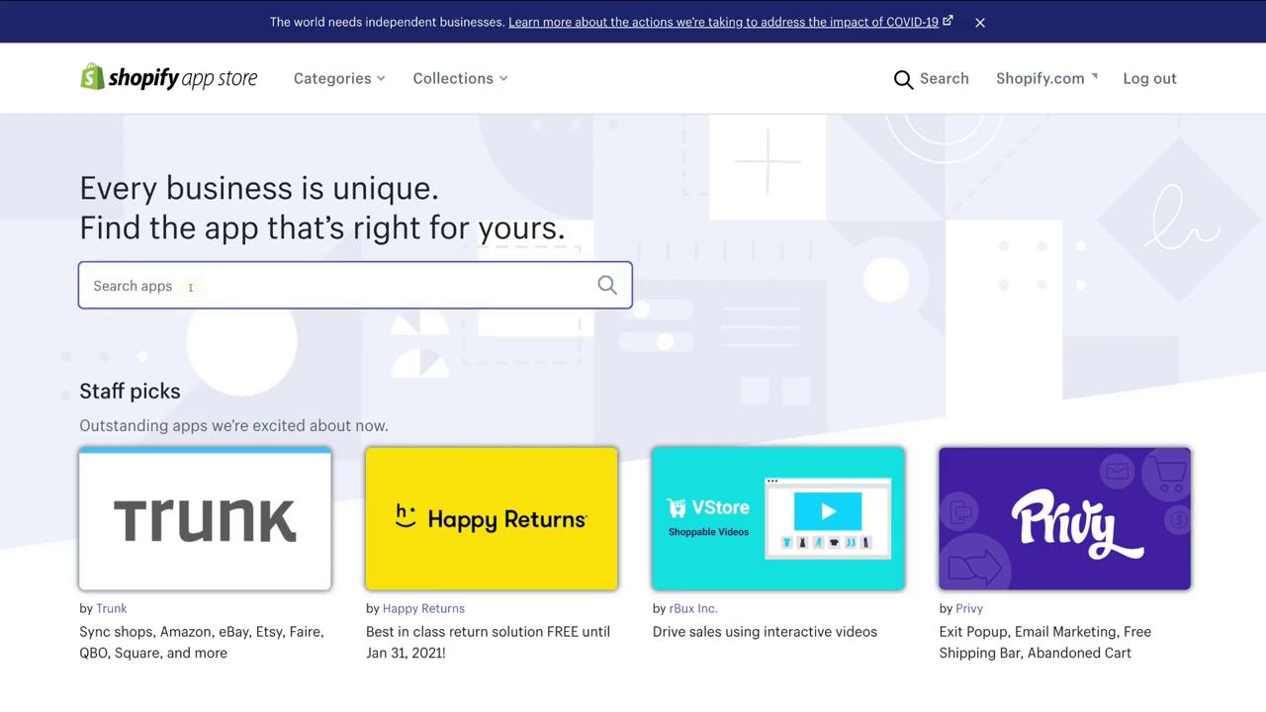
pyautogui.write('klaviyo')
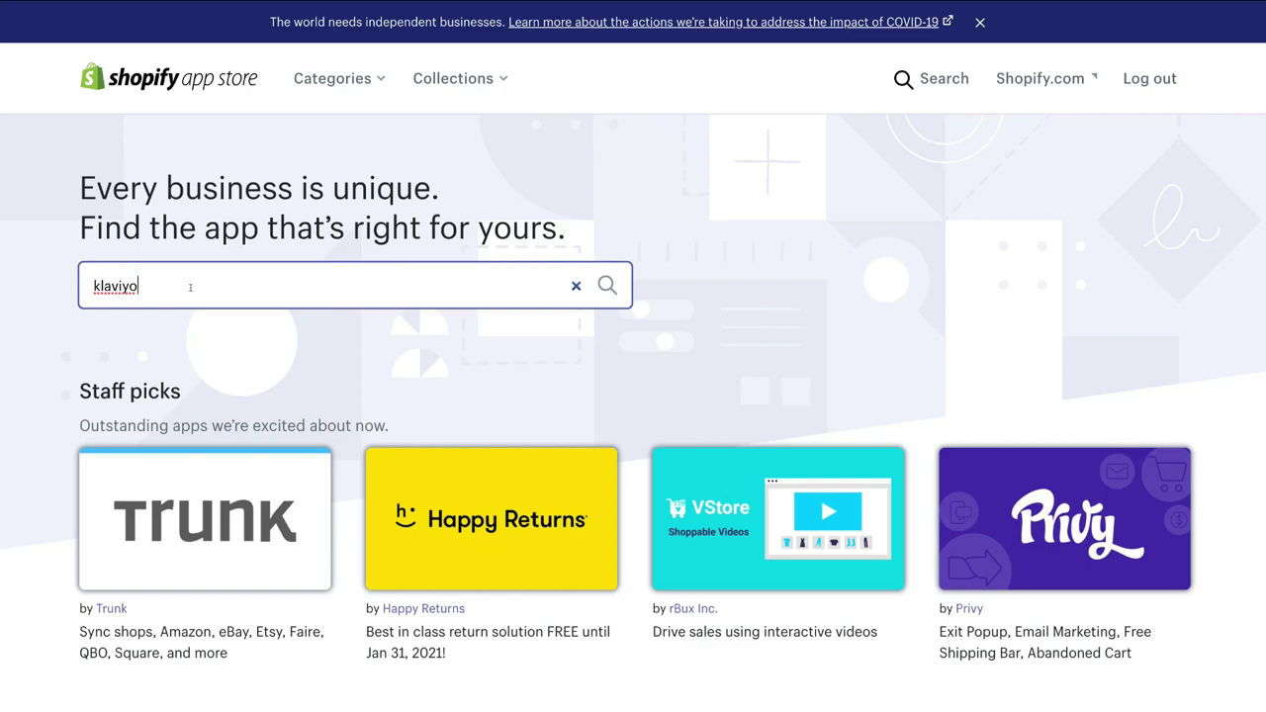
pyautogui.press('Return')
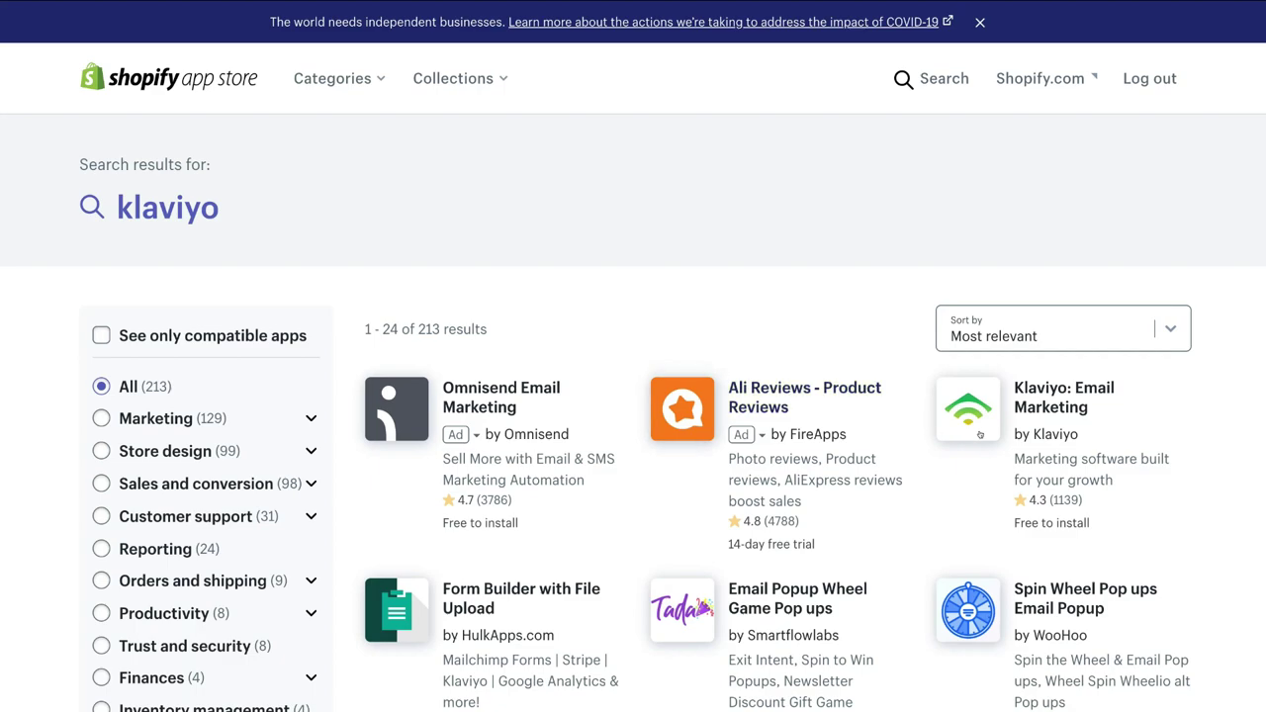
pyautogui.click(1056, 396)
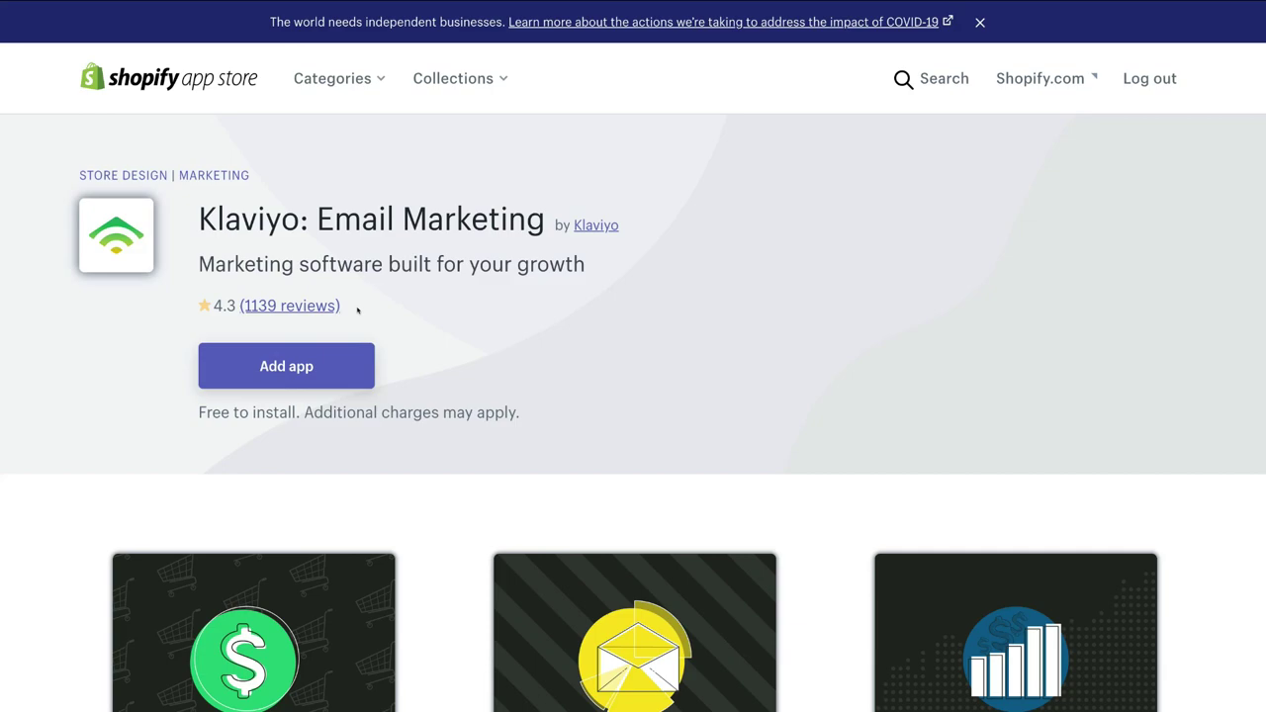
# Step: Add the Klaviyo app to the store and approve its installation permissions
pyautogui.click(346, 371)
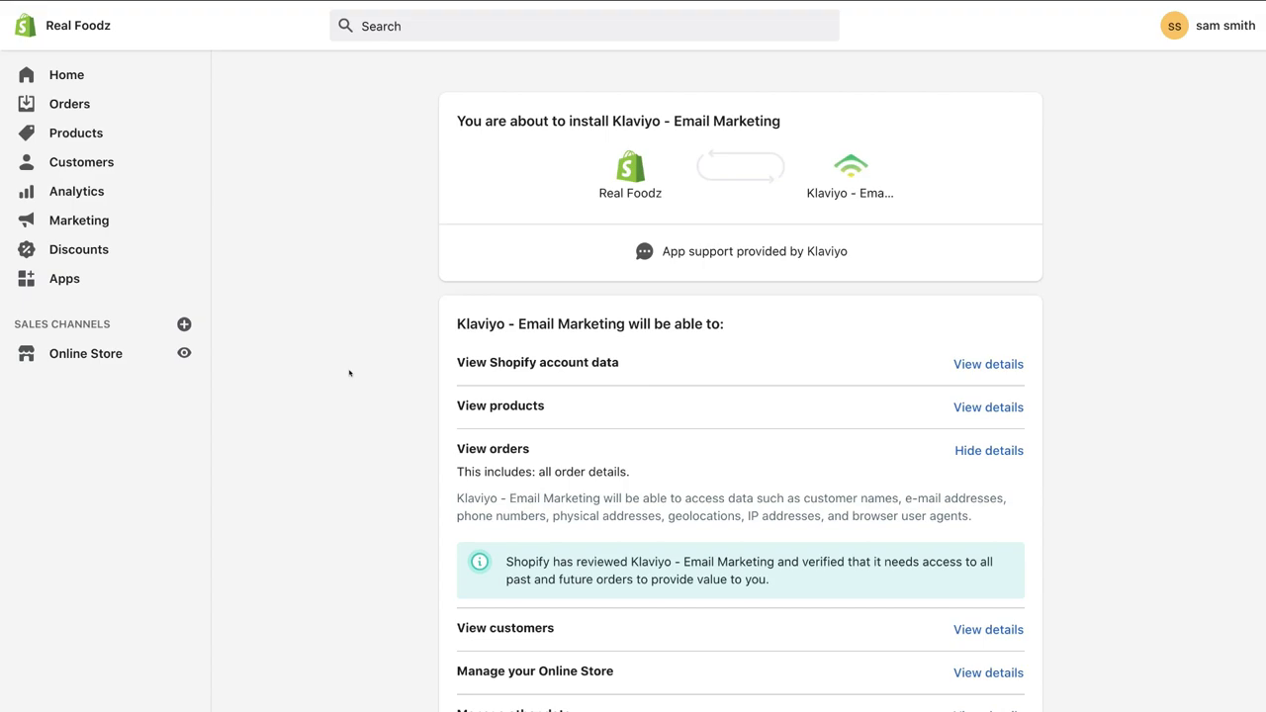
pyautogui.scroll(-5, 349, 373)
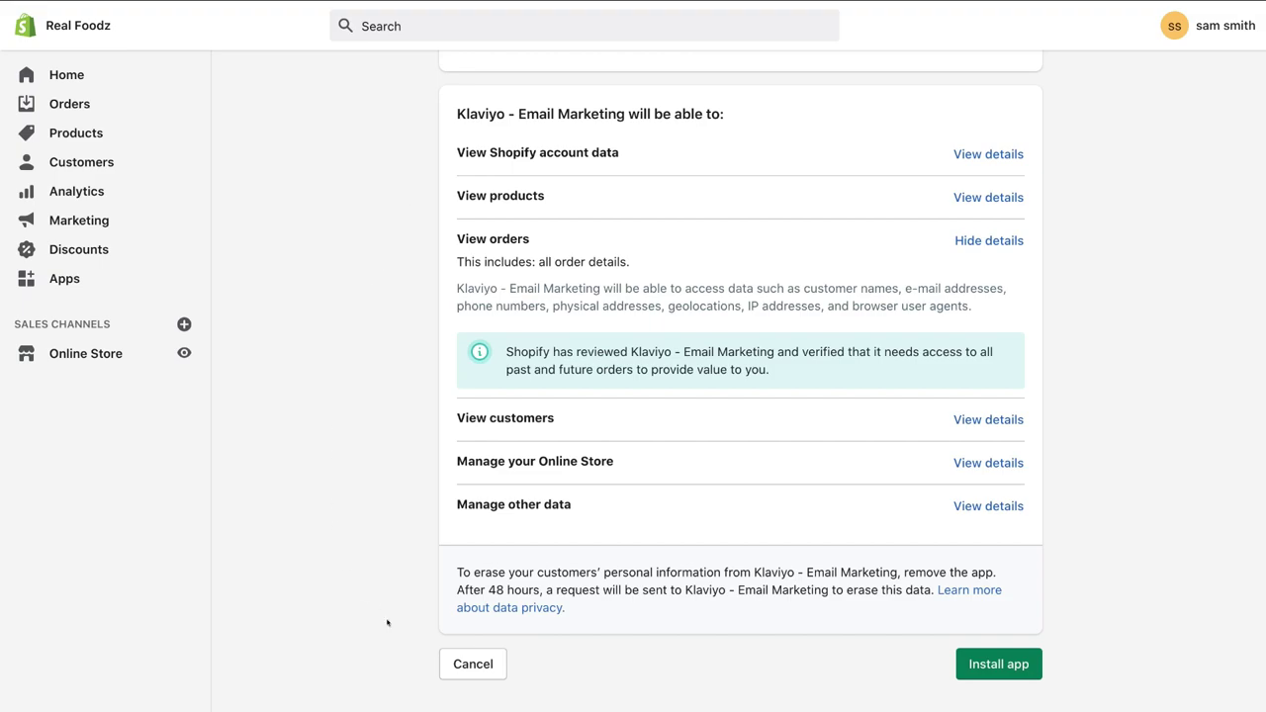
pyautogui.click(994, 666)
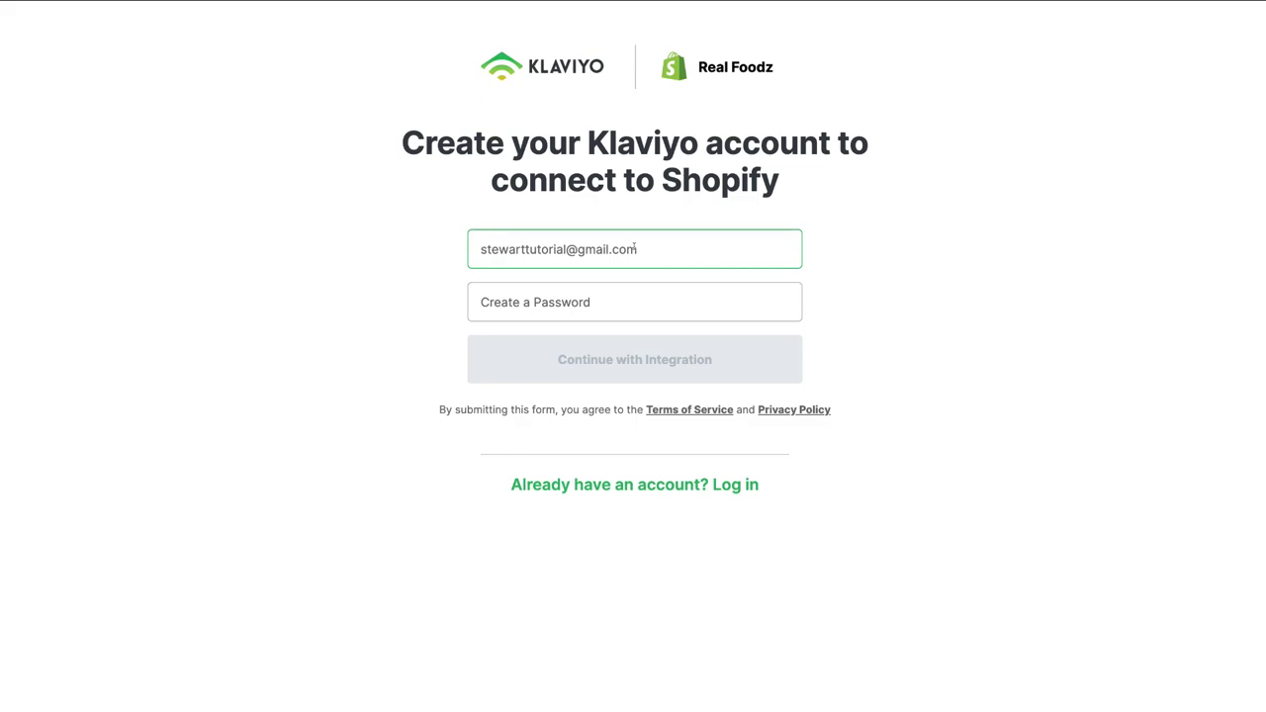
# Step: Enter the saved account password, create the Klaviyo account and continue past the Shopify connection confirmation
pyautogui.click(627, 301)
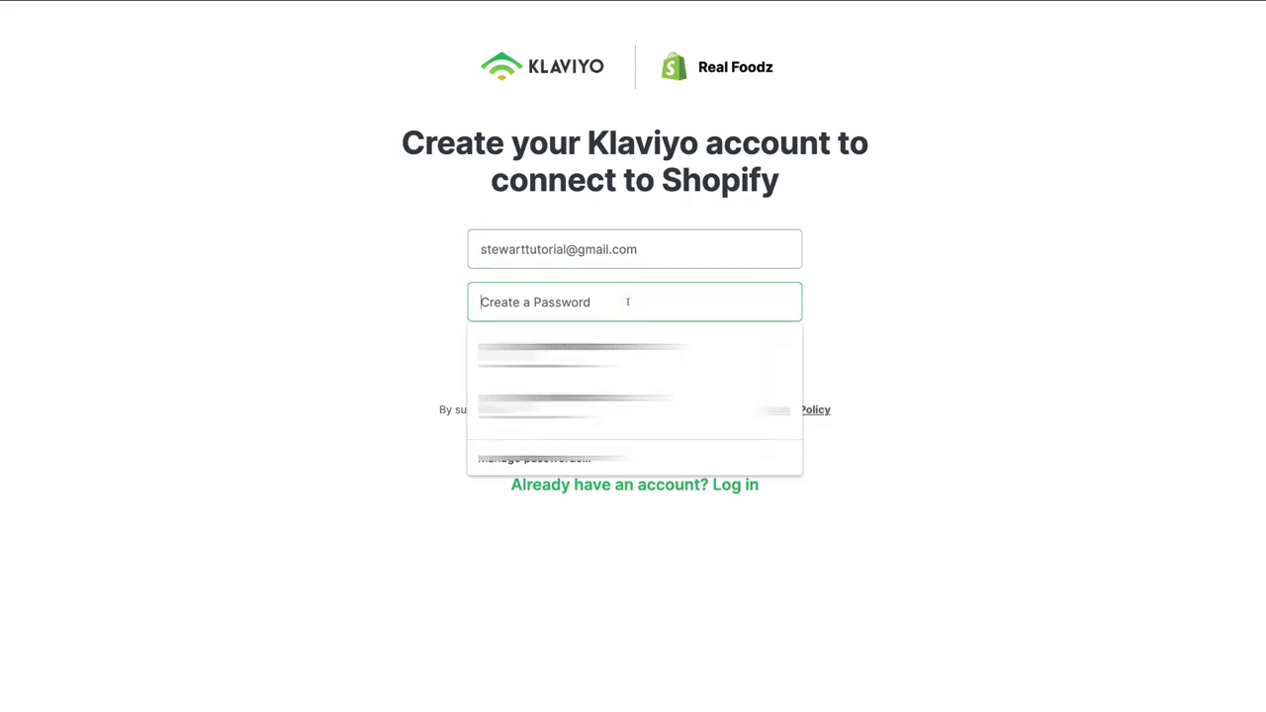
pyautogui.hotkey('ctrl', 'v')
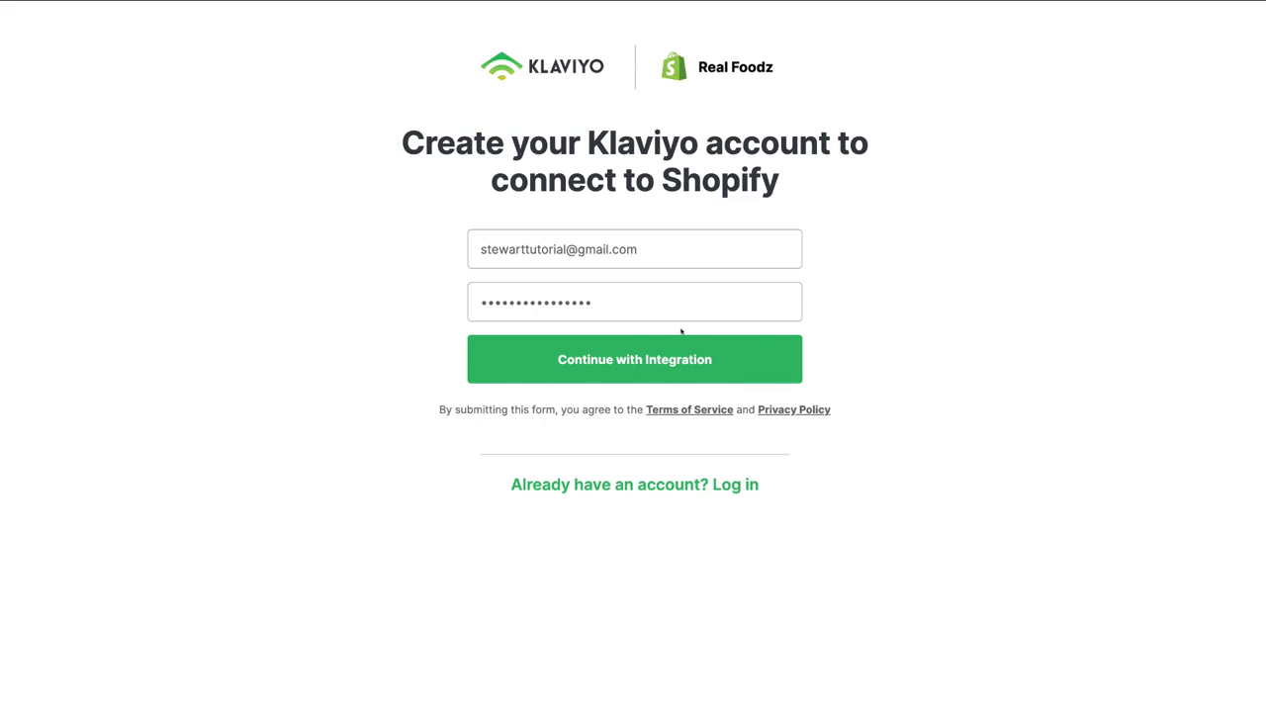
pyautogui.click(722, 369)
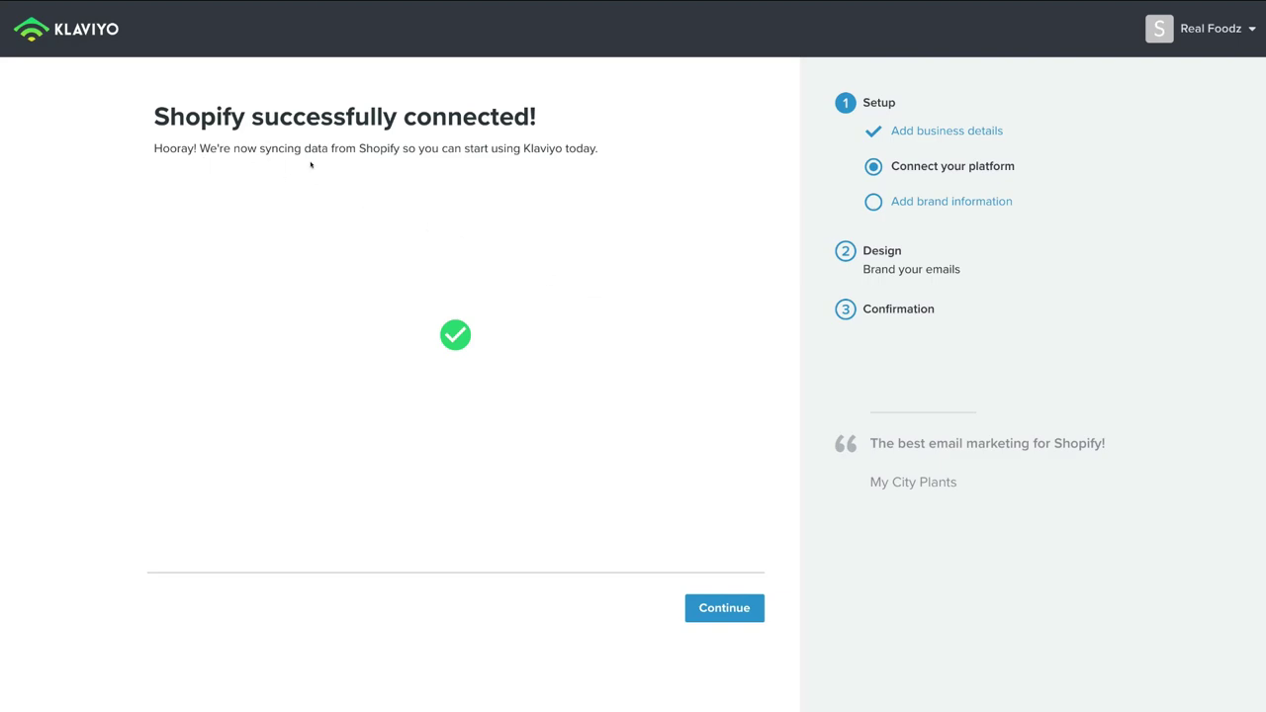
pyautogui.click(724, 612)
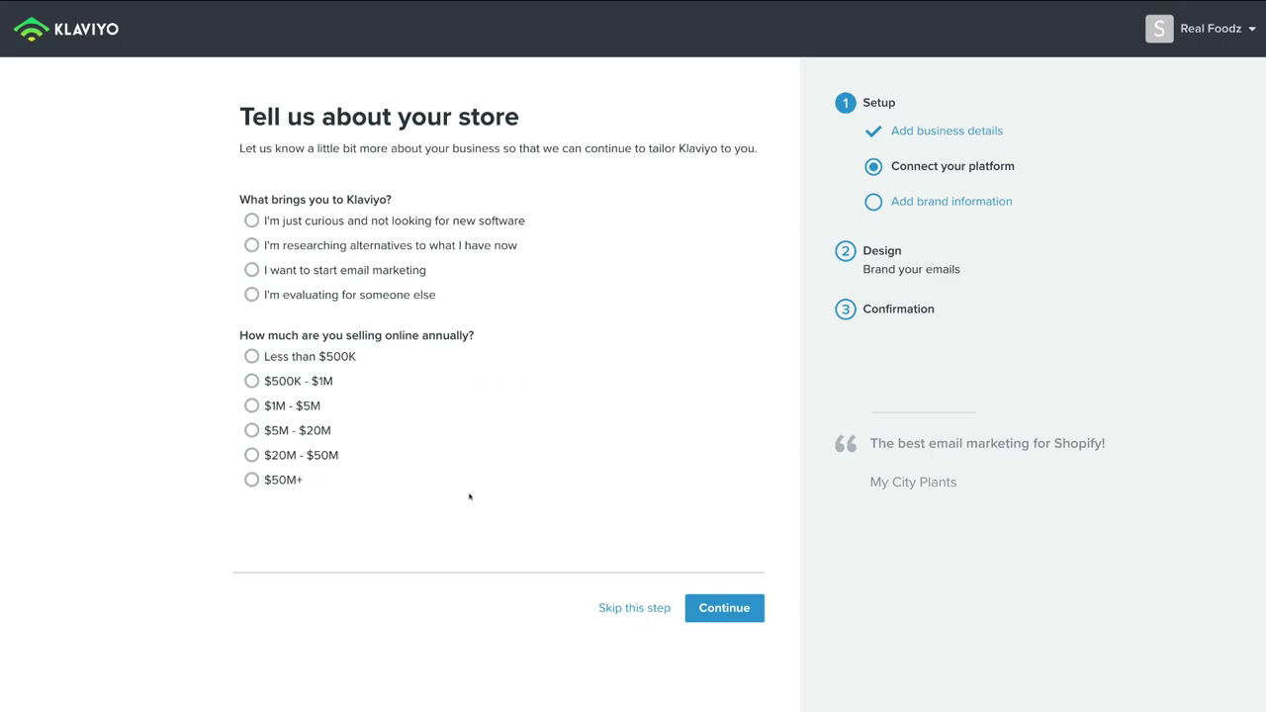
# Step: Answer the store survey with 'start email marketing' and 'Less than $500K', then confirm the brand information
pyautogui.click(250, 271)
pyautogui.click(245, 357)
pyautogui.click(724, 609)
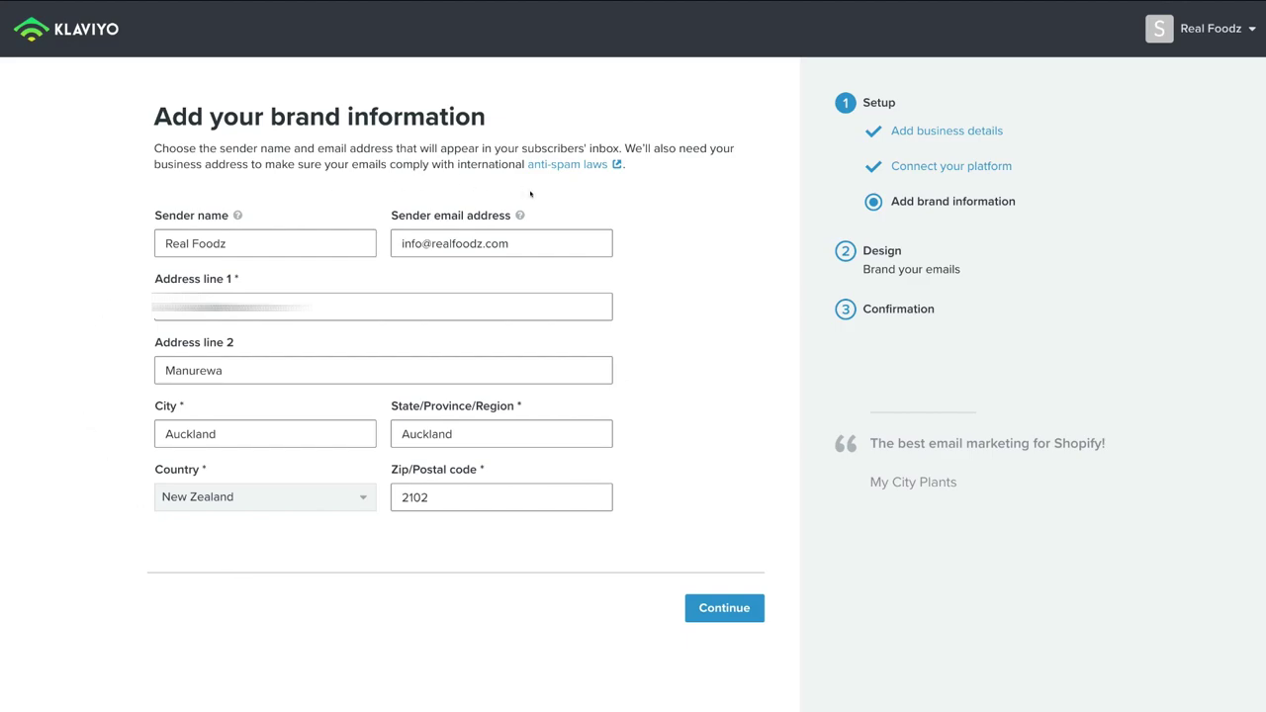
pyautogui.click(737, 607)
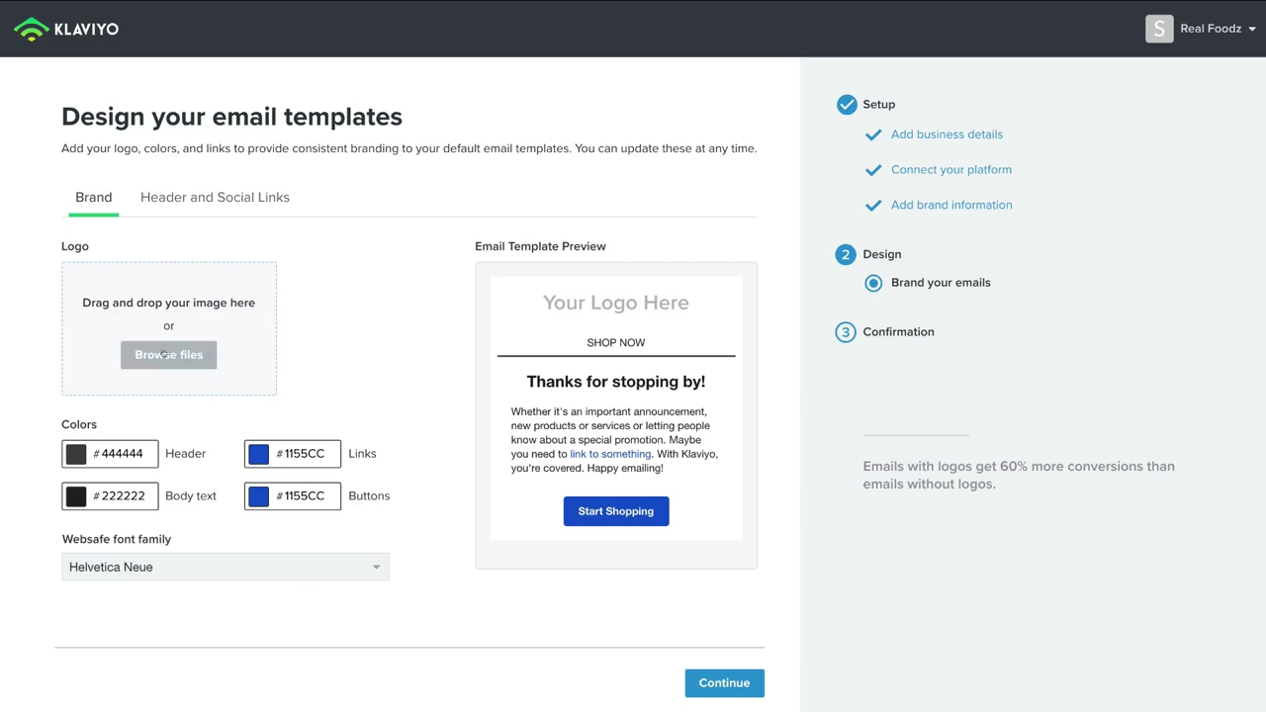
# Step: Upload Real foodz logo.png as the email template logo and bring up the header and social link settings
pyautogui.click(164, 354)
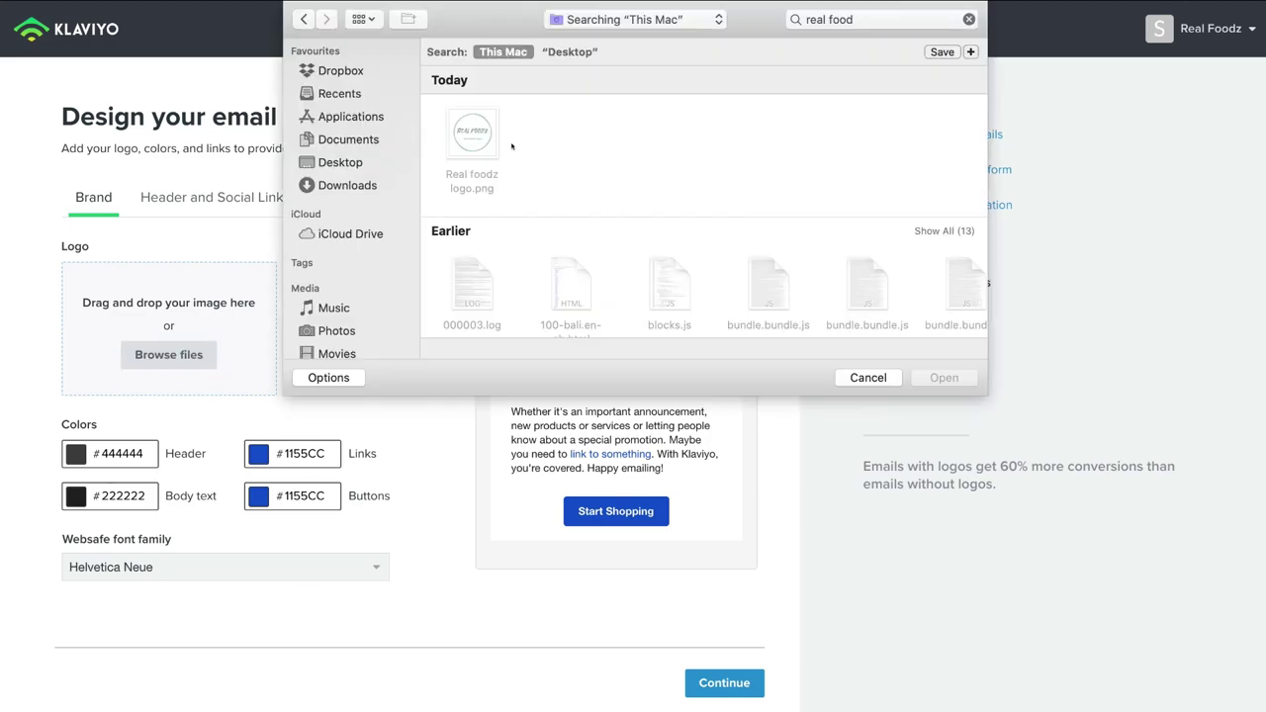
pyautogui.click(483, 138)
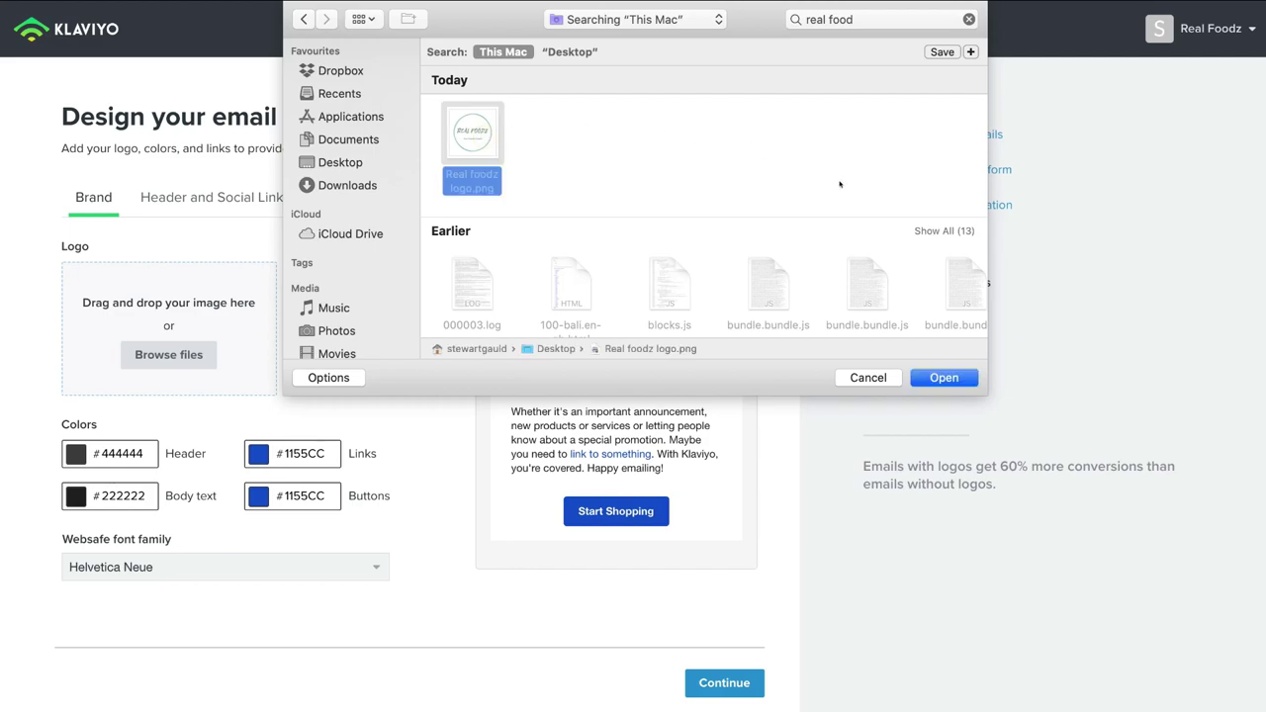
pyautogui.click(943, 380)
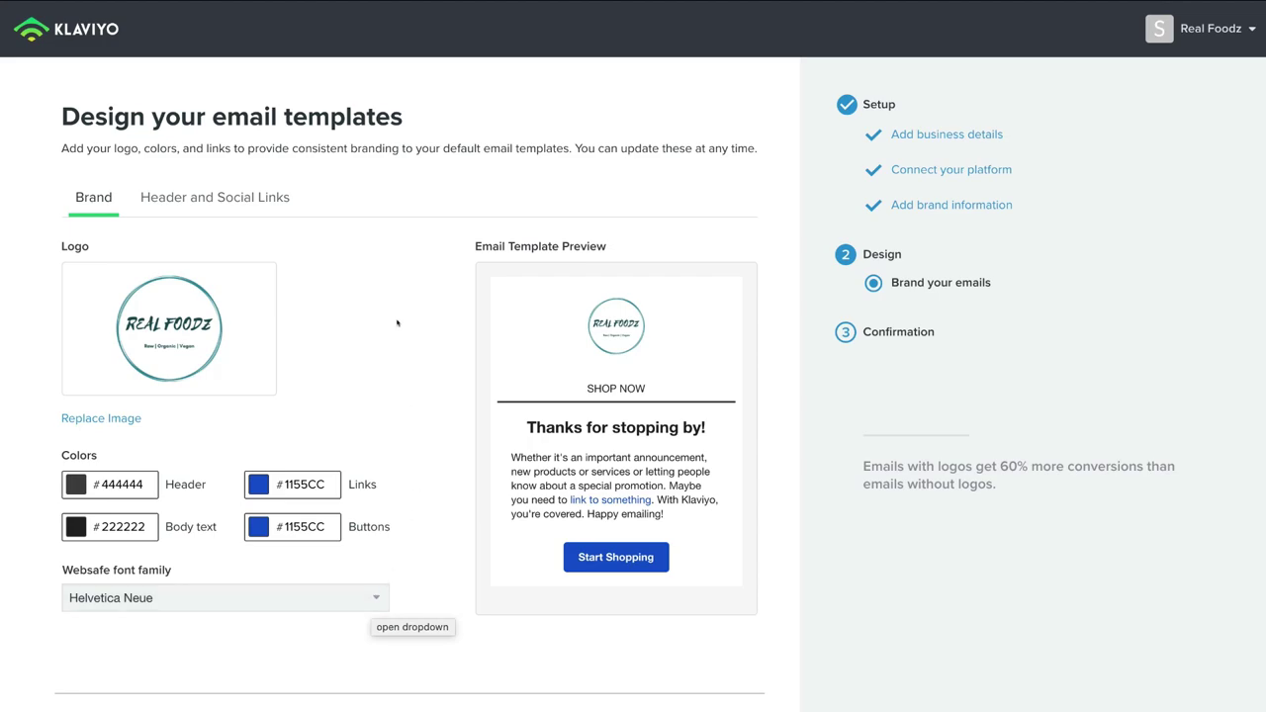
pyautogui.click(206, 203)
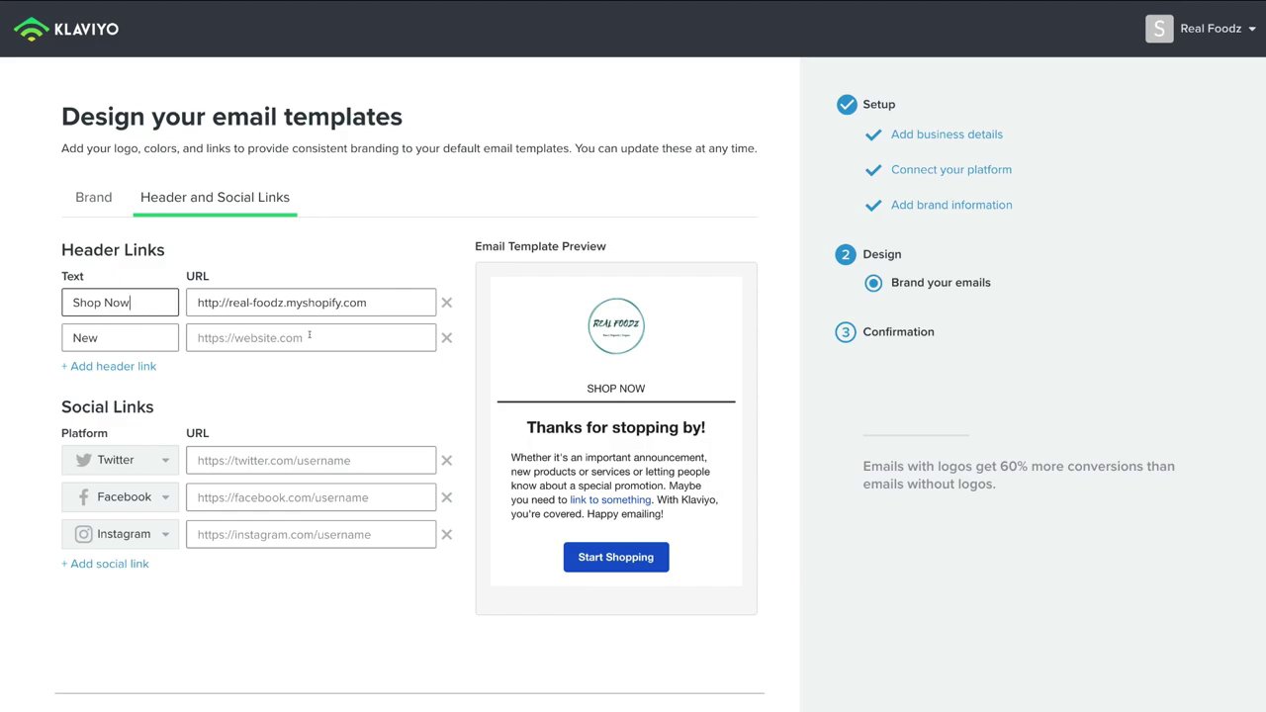
# Step: Remove the empty 'New' header link, change the first social link from Twitter to YouTube, and finish the design step
pyautogui.click(446, 337)
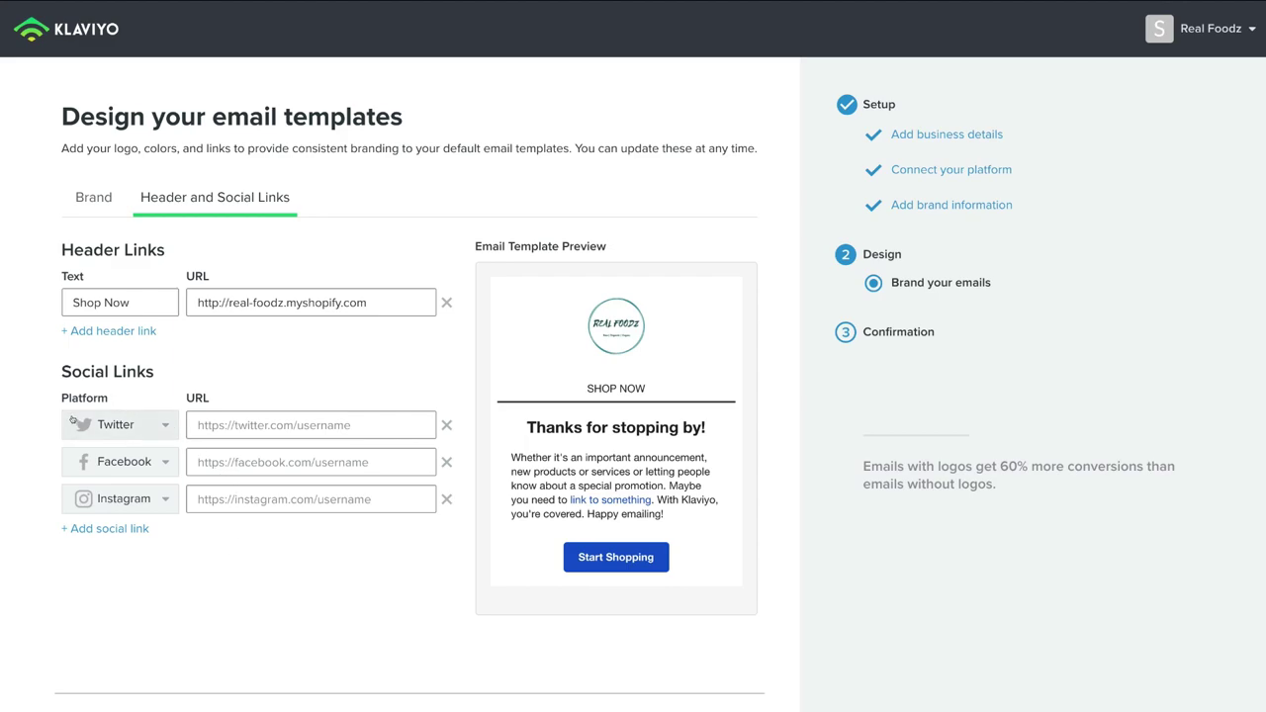
pyautogui.click(162, 425)
pyautogui.scroll(2, 147, 466)
pyautogui.scroll(-5, 149, 467)
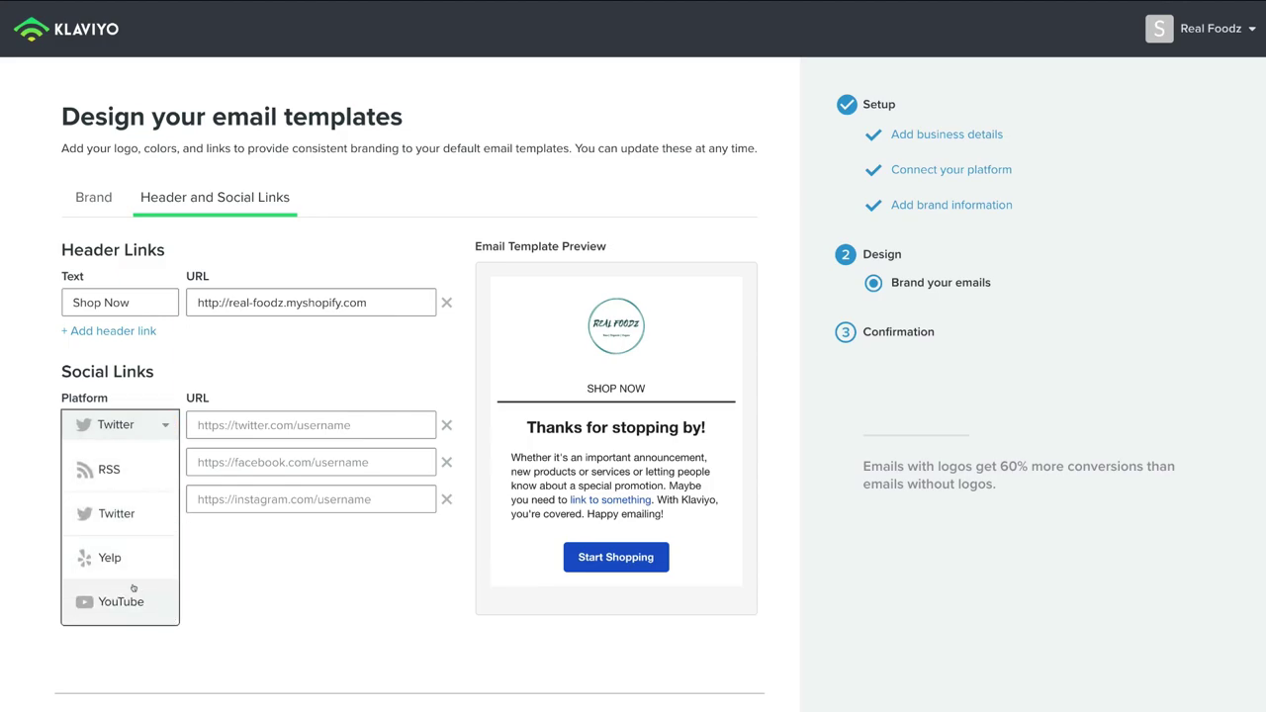
pyautogui.click(136, 599)
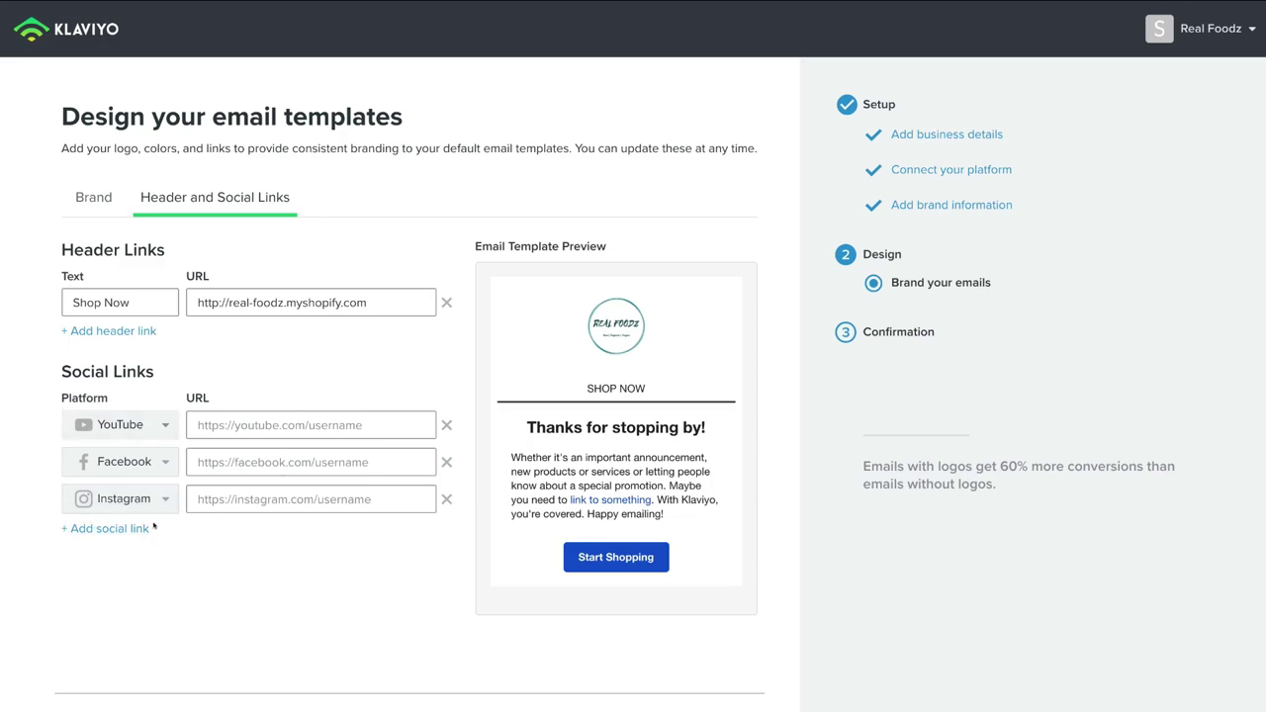
pyautogui.scroll(-1, 317, 528)
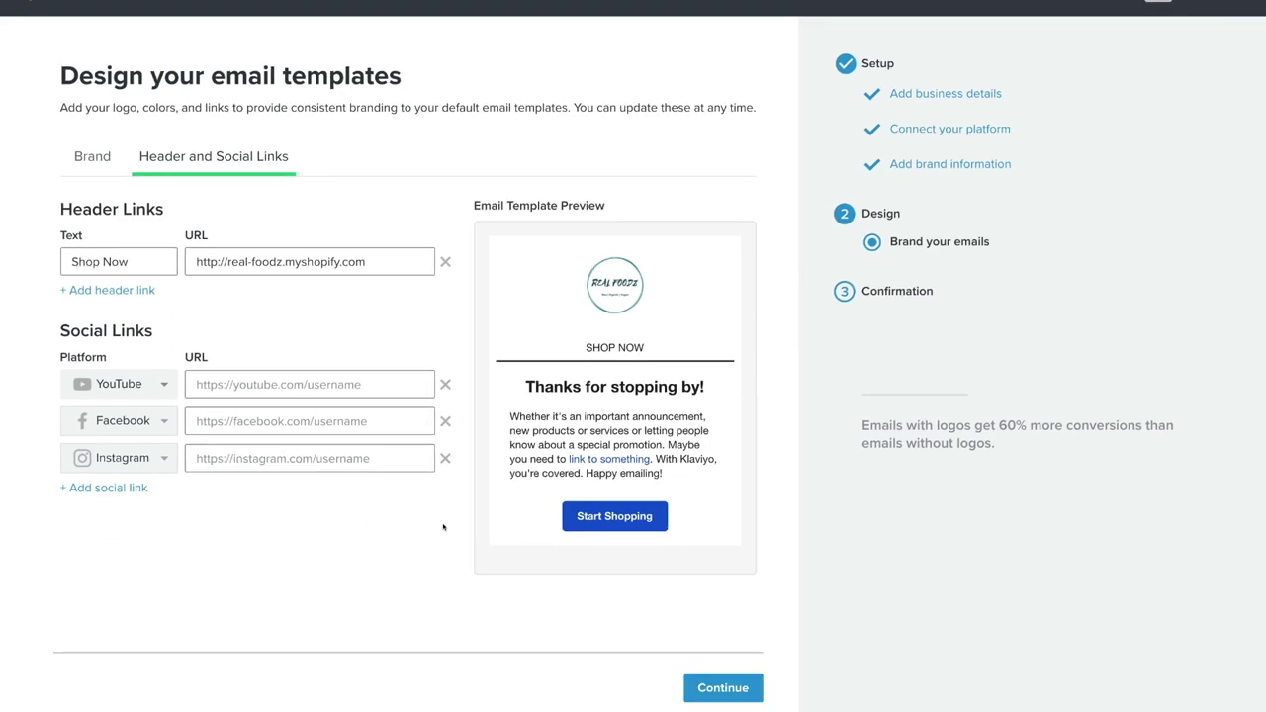
pyautogui.click(697, 687)
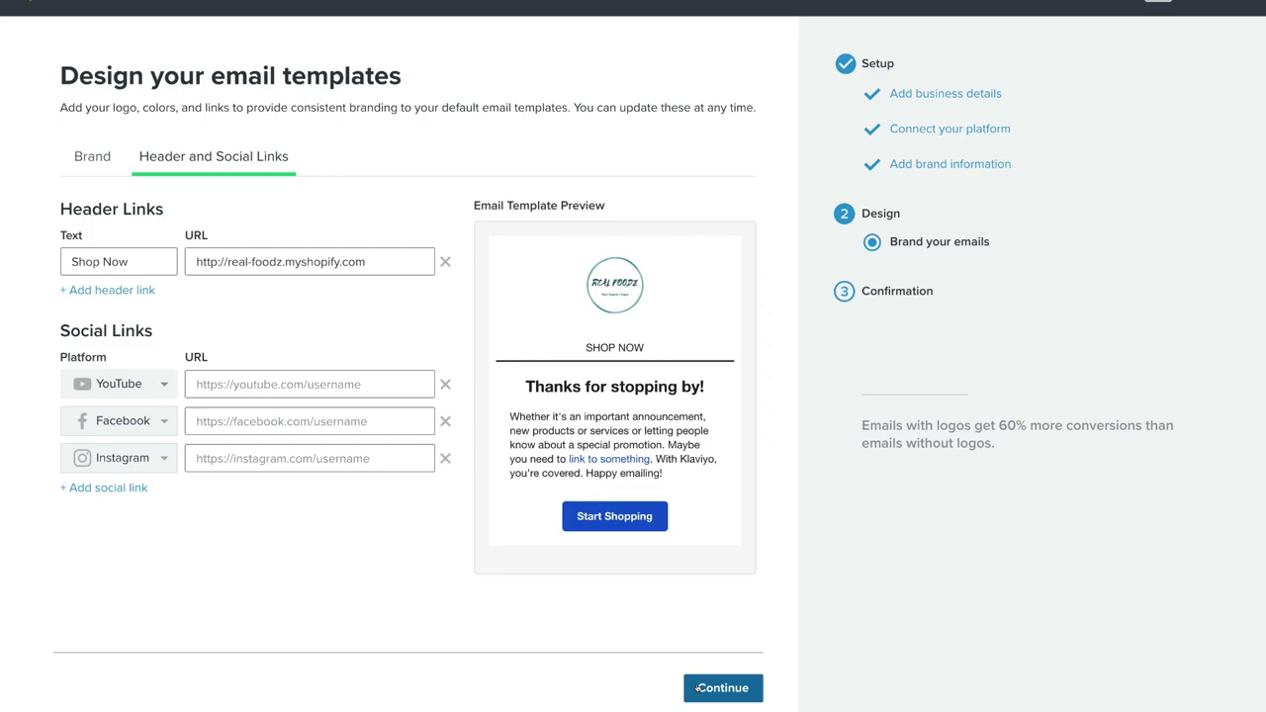
# Step: Submit the template design and confirm the account email through Klaviyo's verification link in Gmail
pyautogui.click(736, 689)
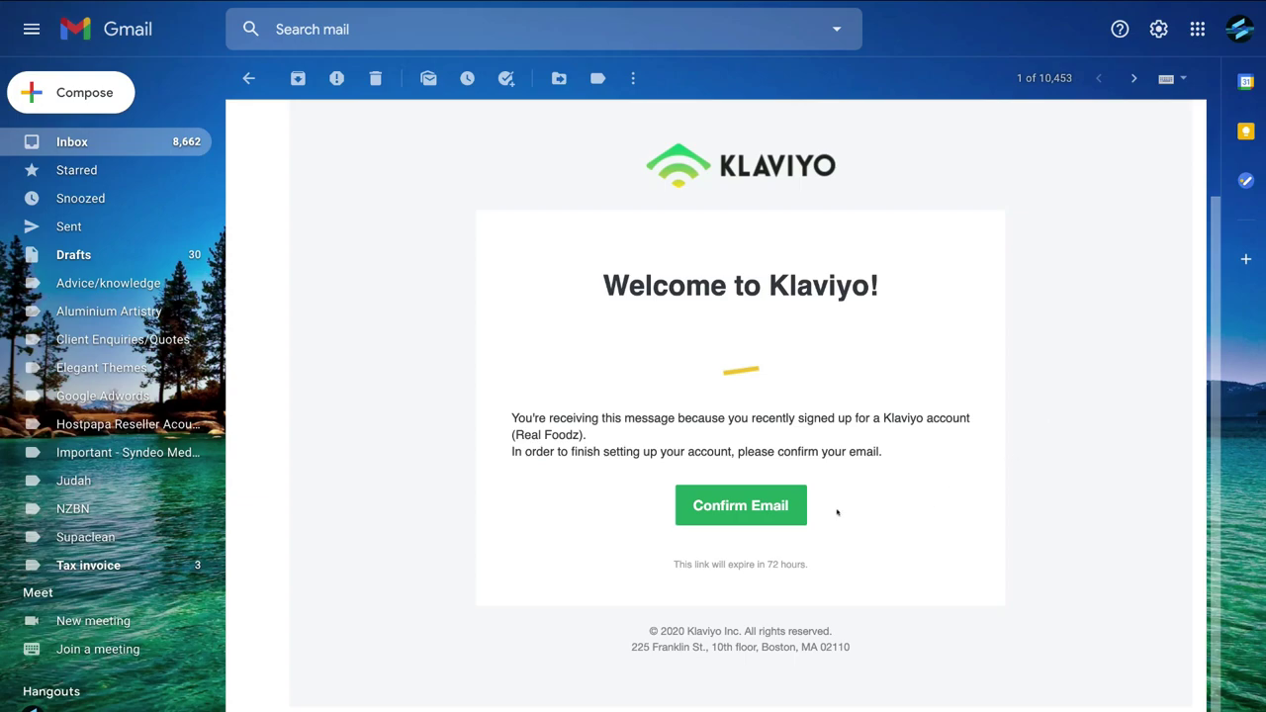
pyautogui.click(776, 512)
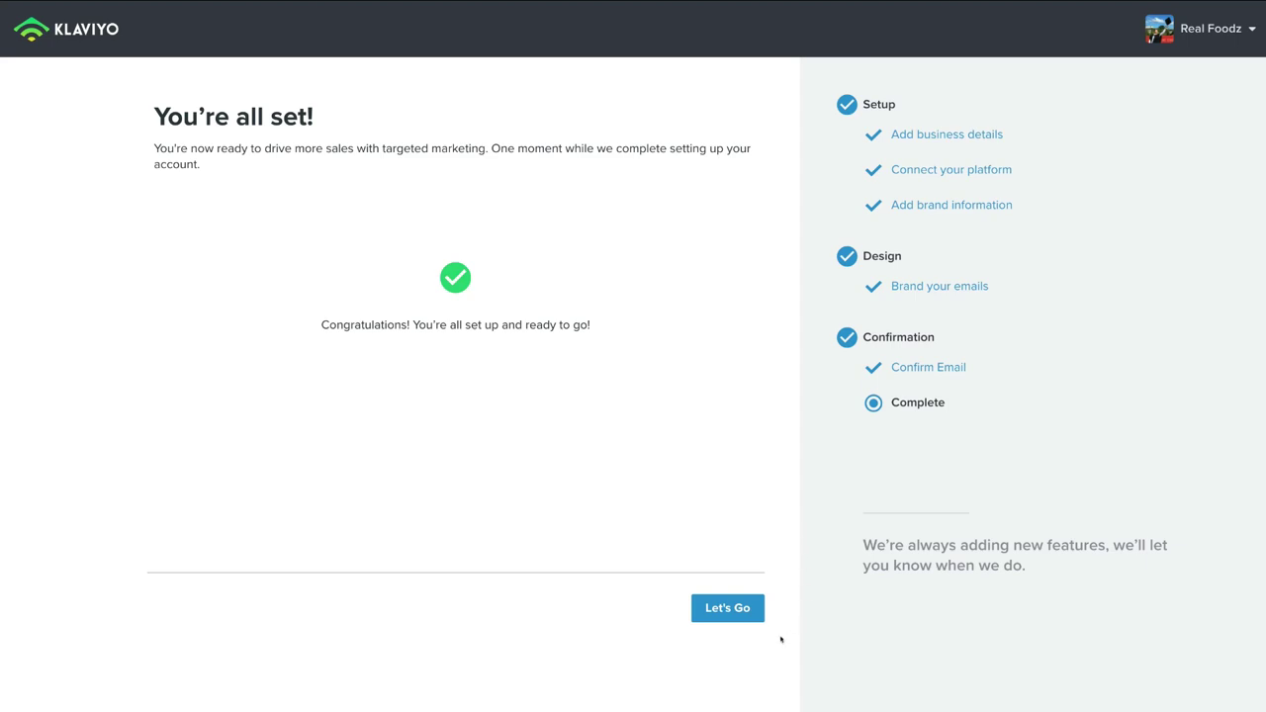
# Step: Leave setup with Let's Go to land on the 'Welcome to Klaviyo.' Dashboard
pyautogui.click(738, 609)
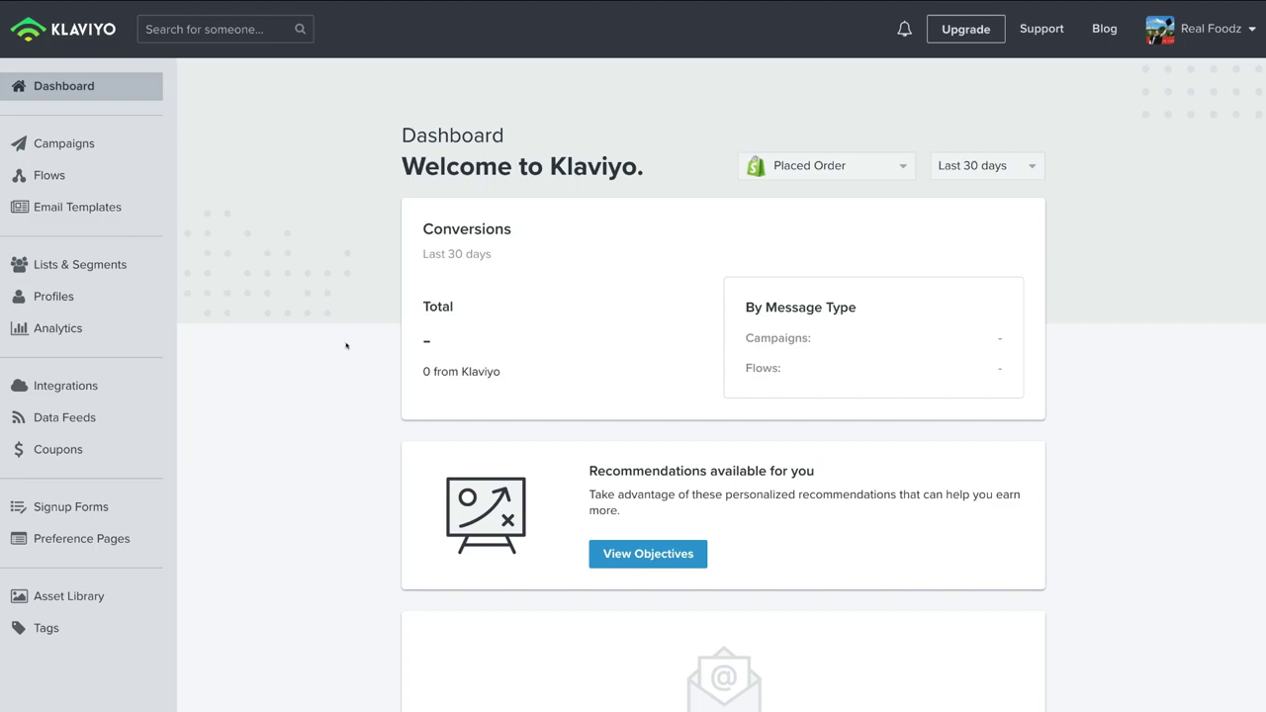
# Step: Open Lists & Segments and review the existing lists such as Newsletter, Preview List and VIP Customers
pyautogui.click(120, 266)
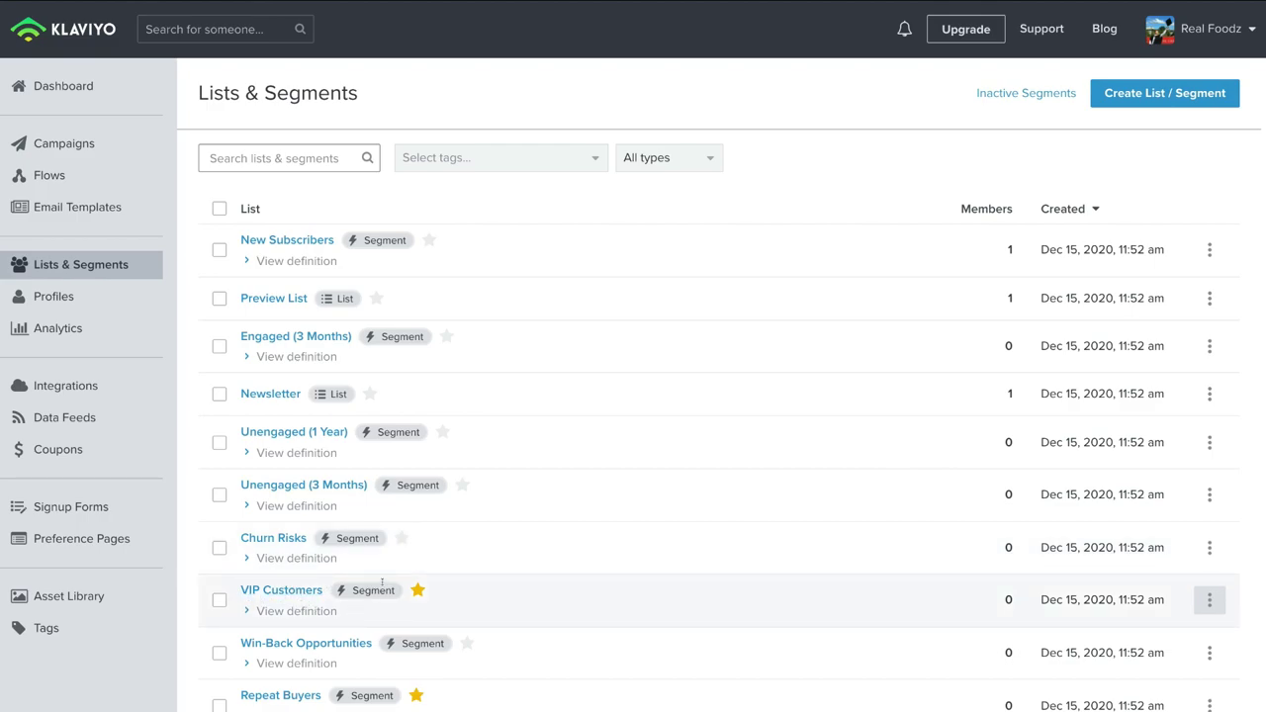
pyautogui.scroll(-1, 286, 641)
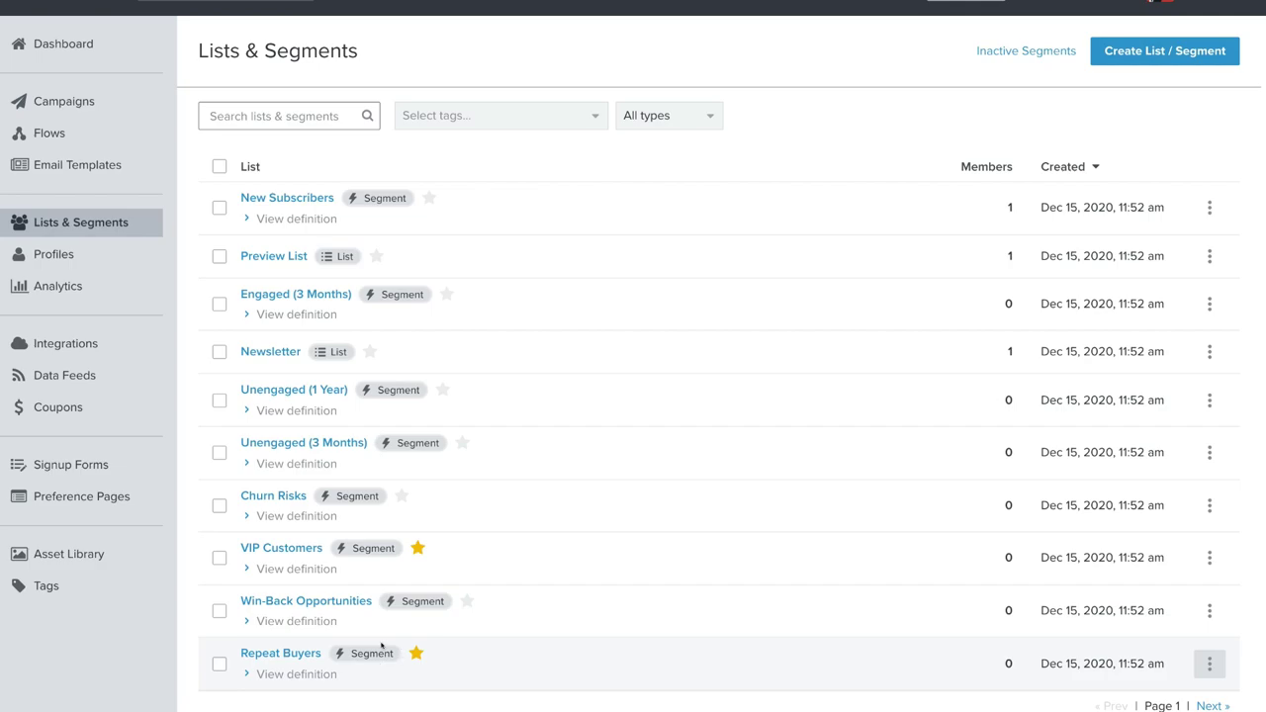
pyautogui.scroll(1, 287, 653)
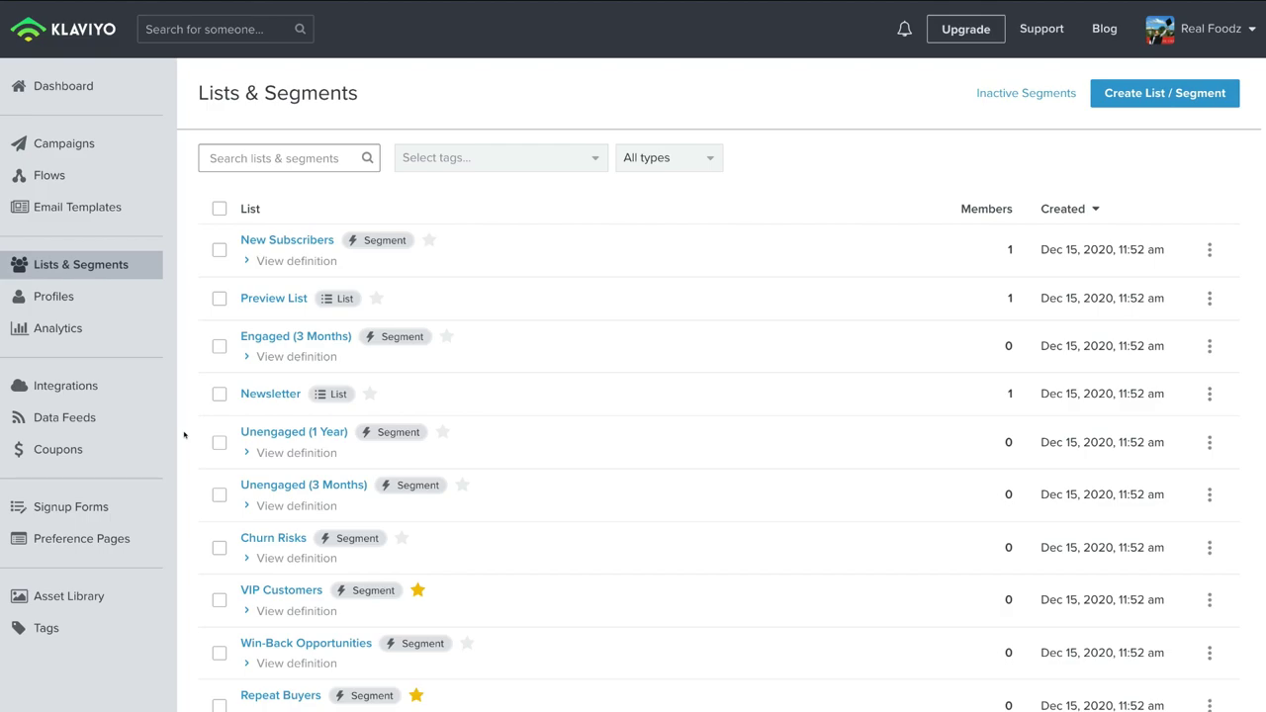
# Step: Create a new List named 'All Subscribers on Shopify' from Create List / Segment
pyautogui.click(1164, 94)
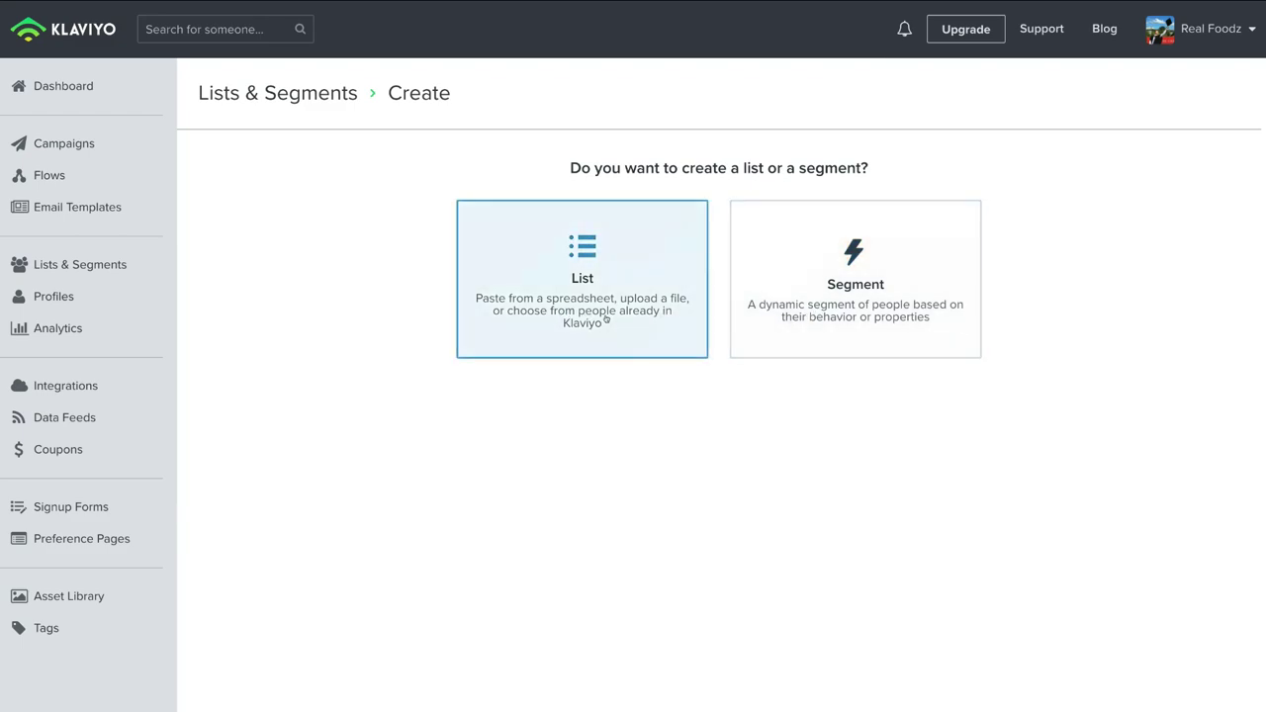
pyautogui.click(603, 309)
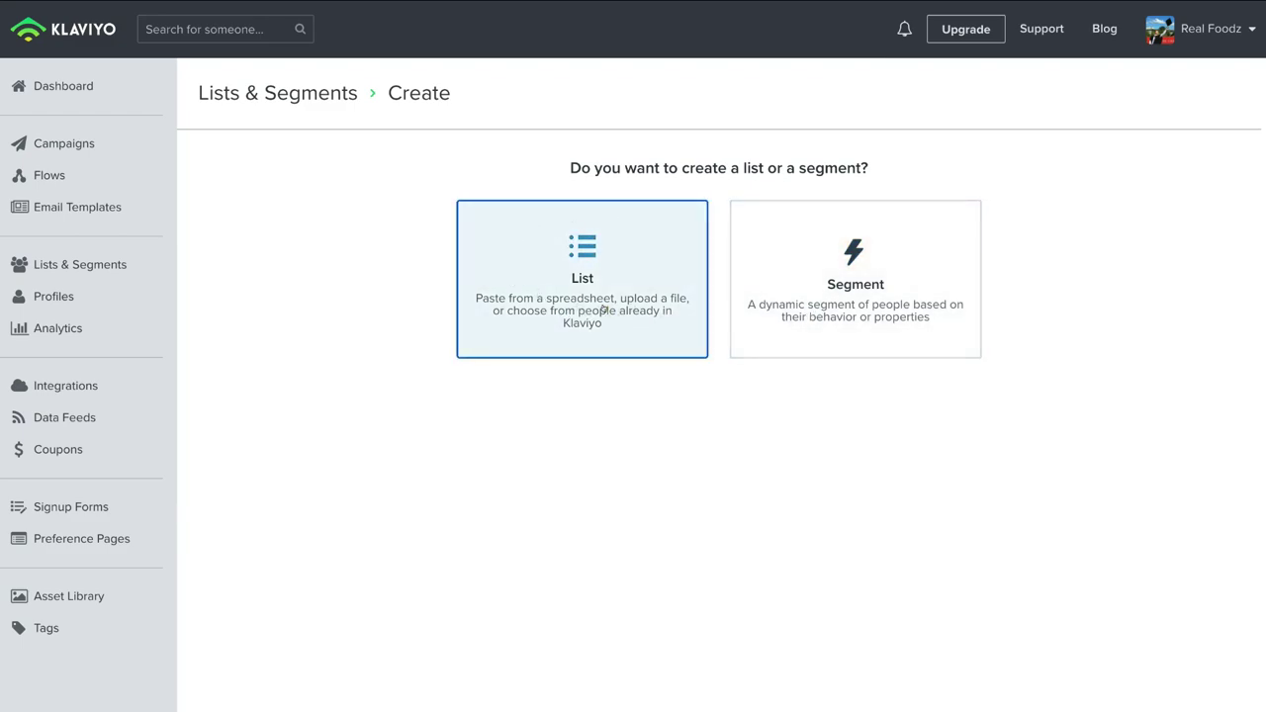
pyautogui.click(331, 220)
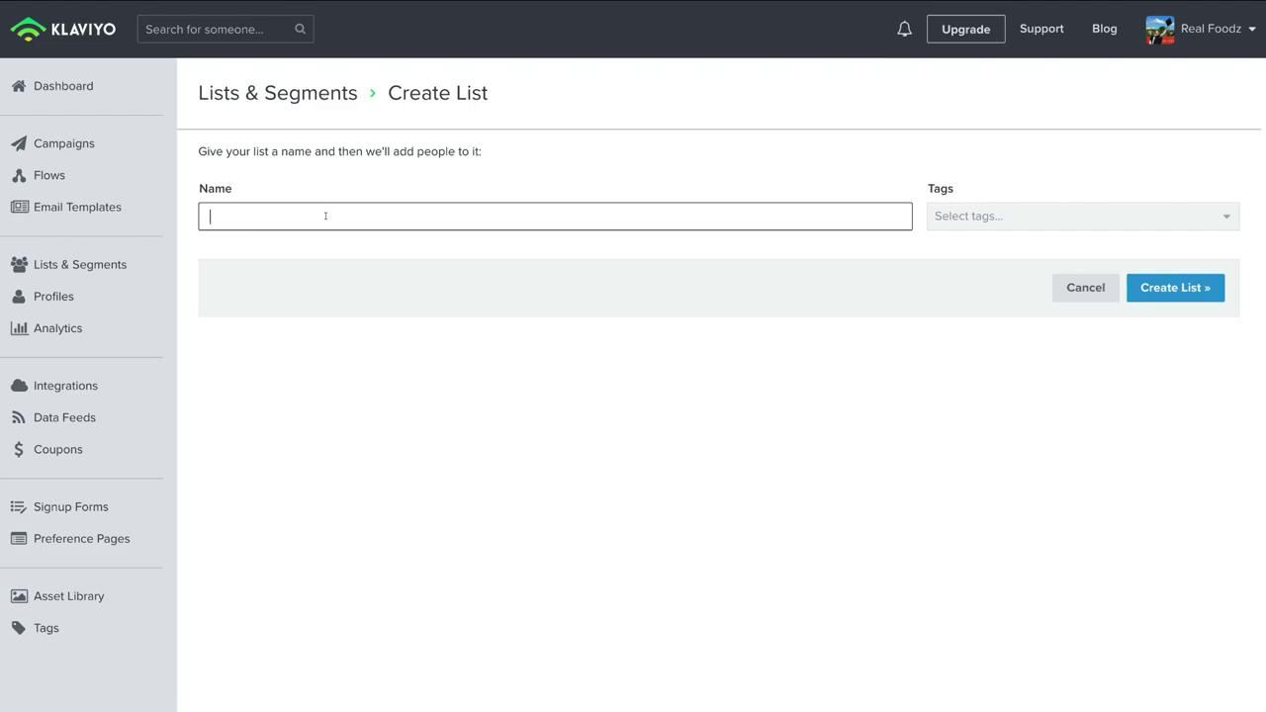
pyautogui.write('All Subscribers on Shopify')
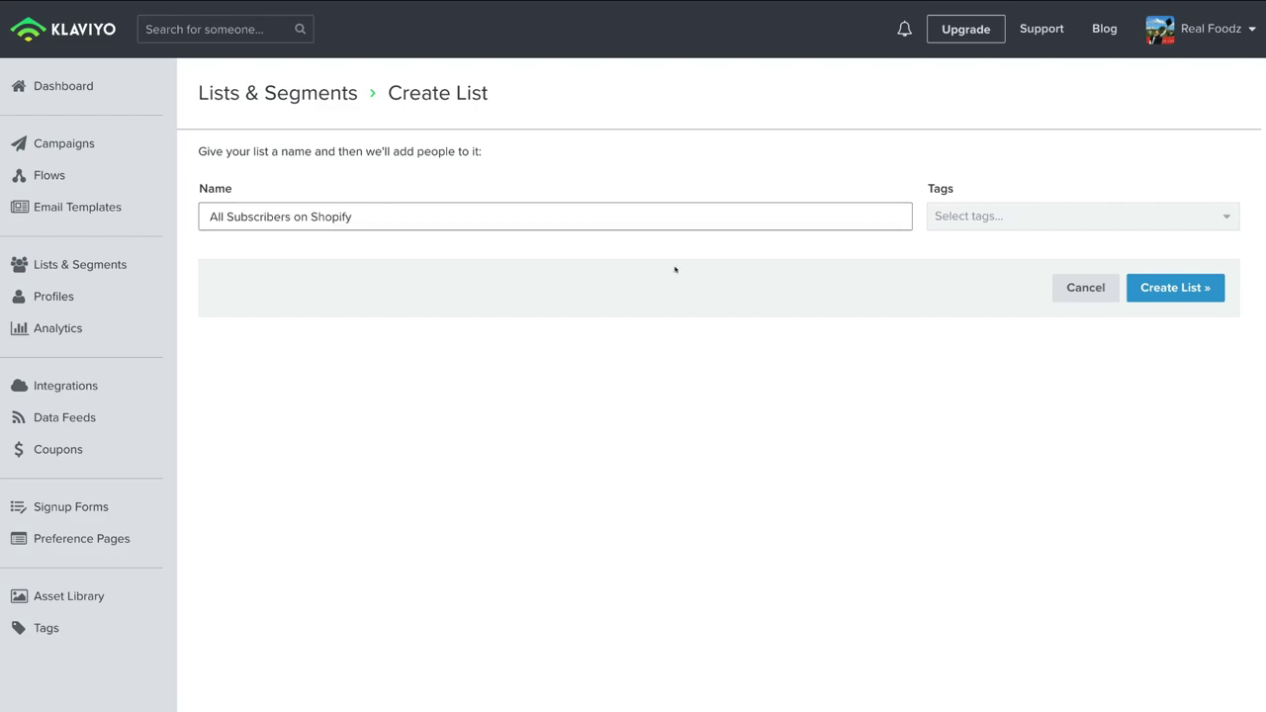
pyautogui.click(1175, 287)
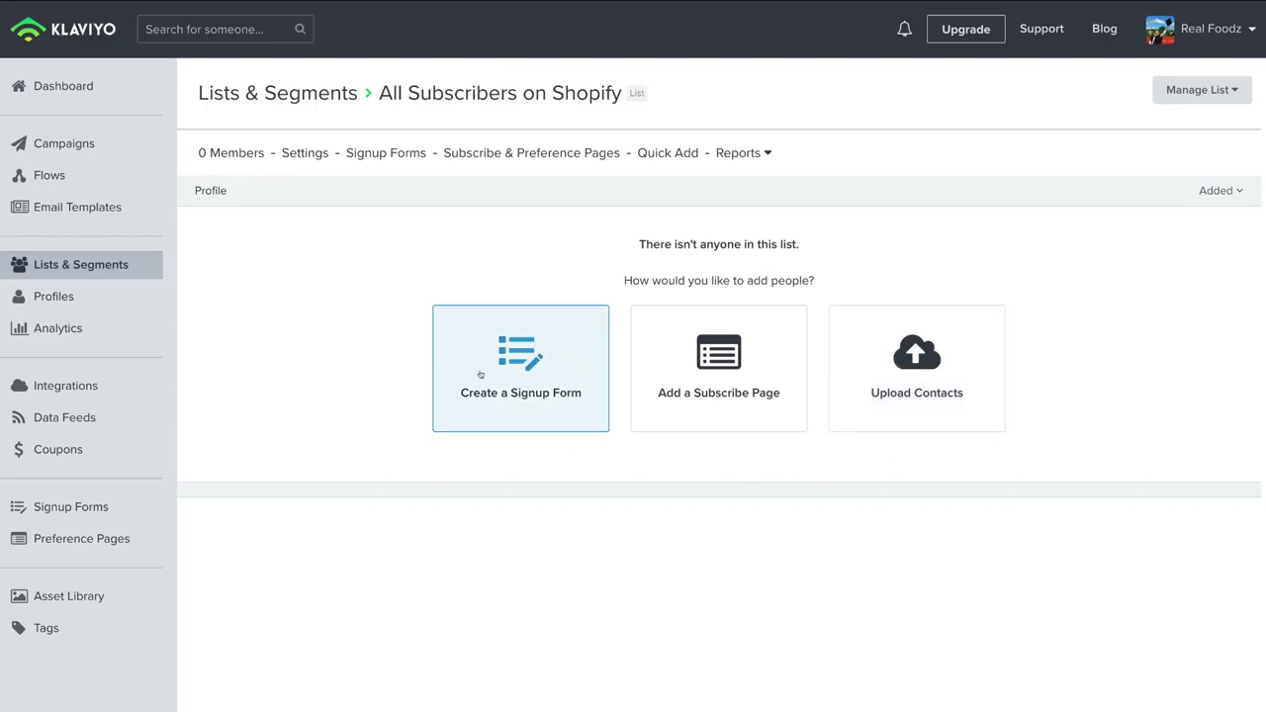
# Step: Start a signup form for the new list and bring up the Browse Ideas template gallery
pyautogui.click(523, 405)
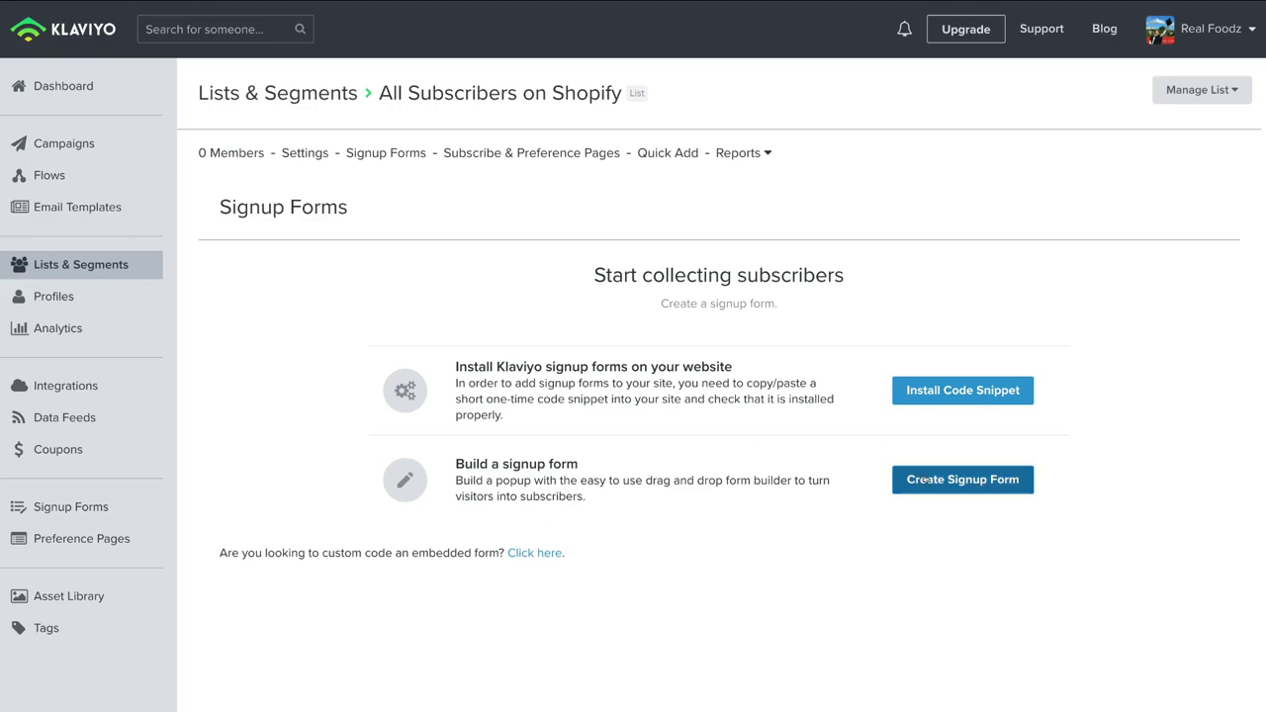
pyautogui.click(993, 482)
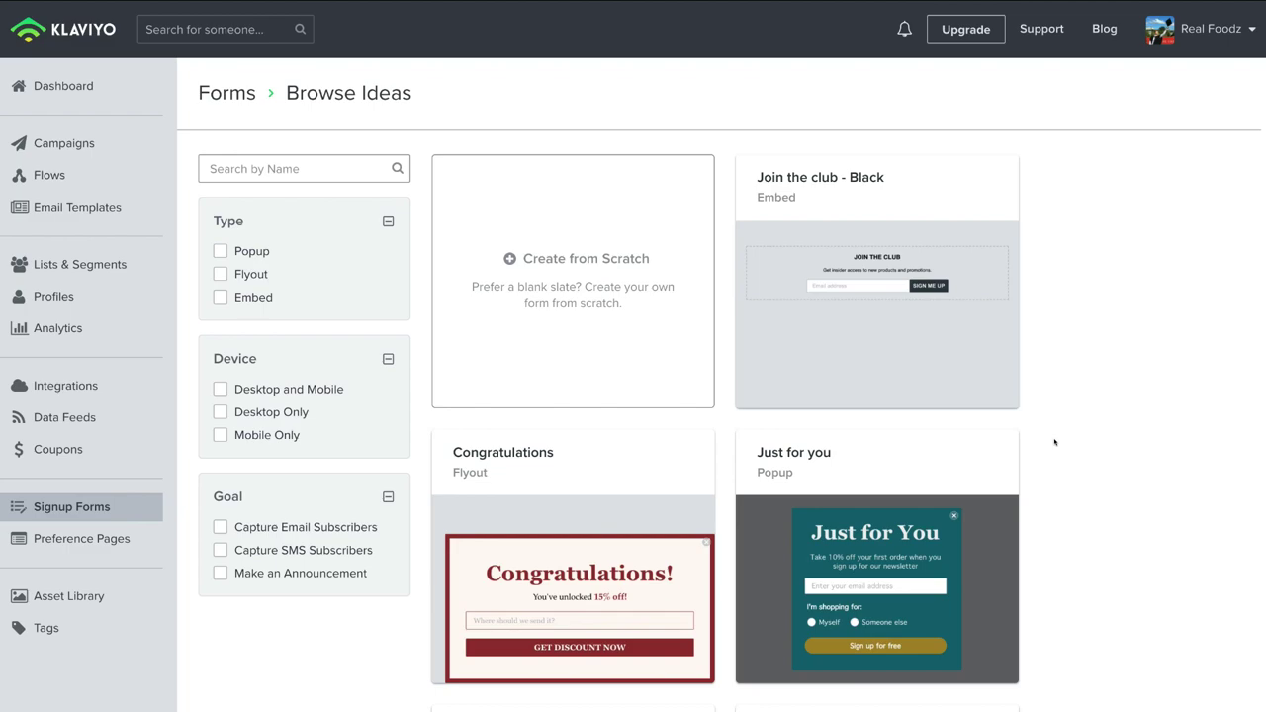
# Step: Browse the signup form templates and choose the 'Just for you' popup
pyautogui.scroll(-3, 1025, 473)
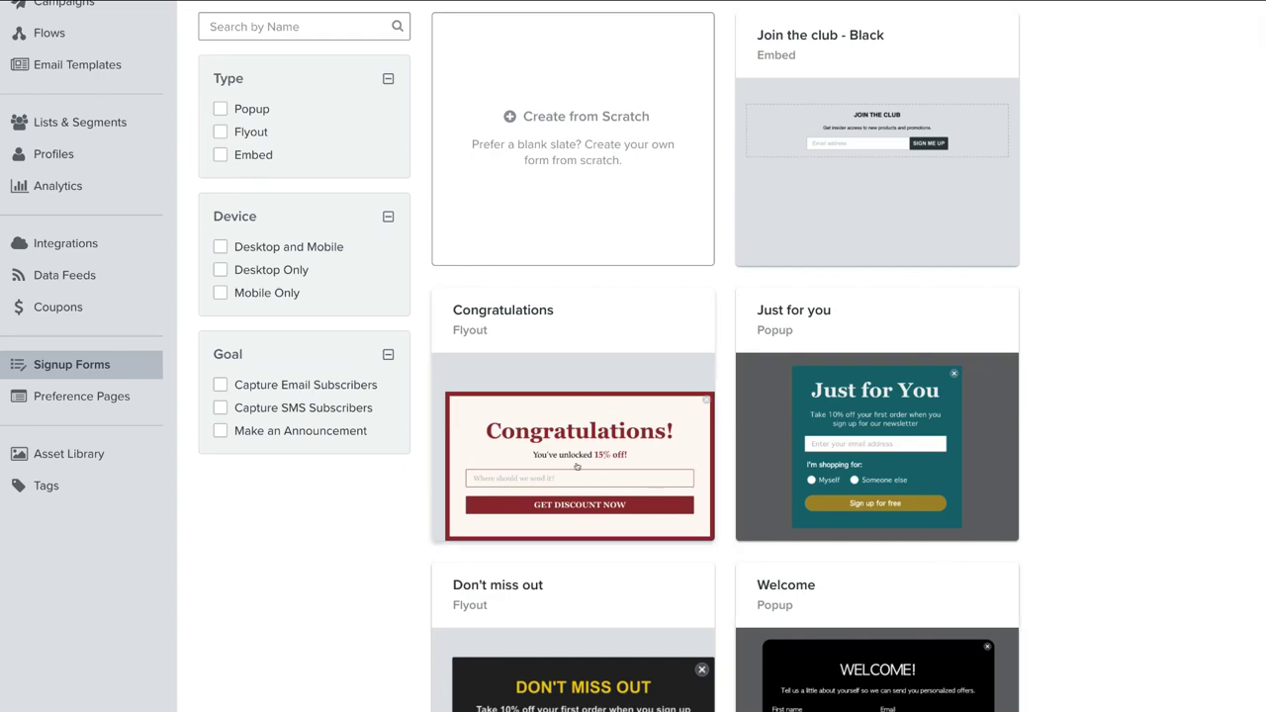
pyautogui.scroll(-3, 621, 455)
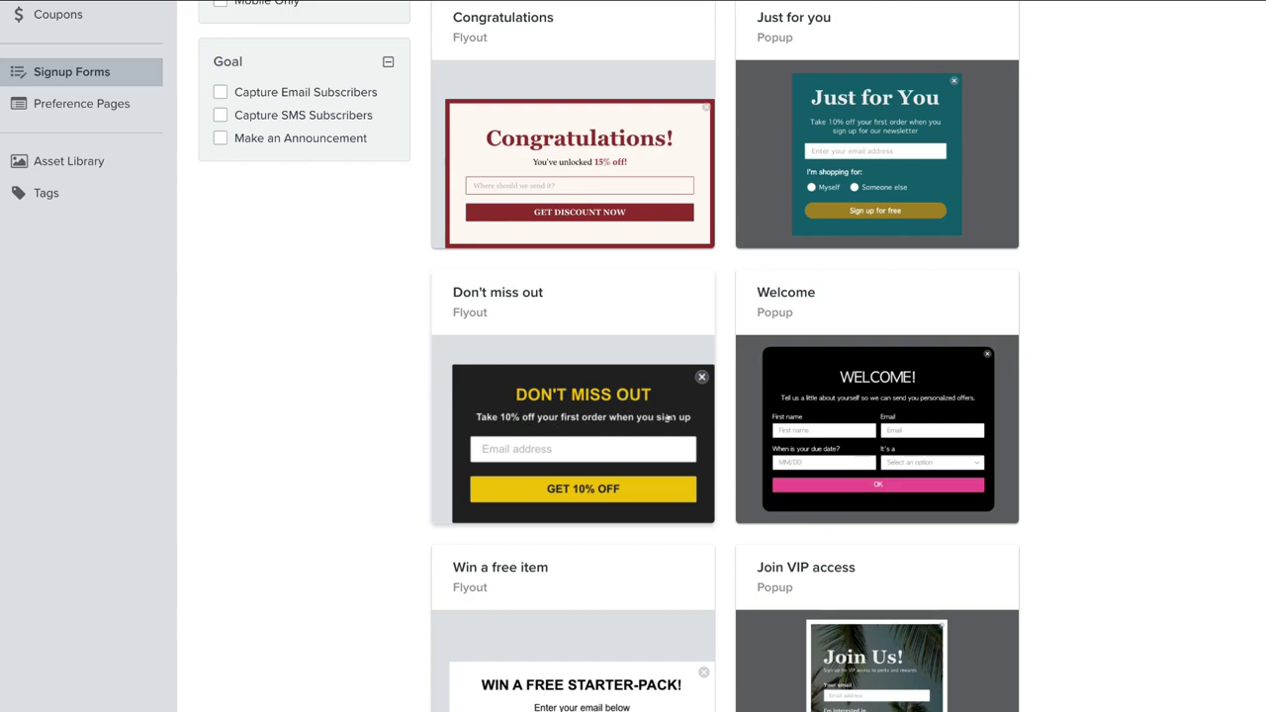
pyautogui.scroll(-2, 693, 425)
pyautogui.scroll(-2, 716, 431)
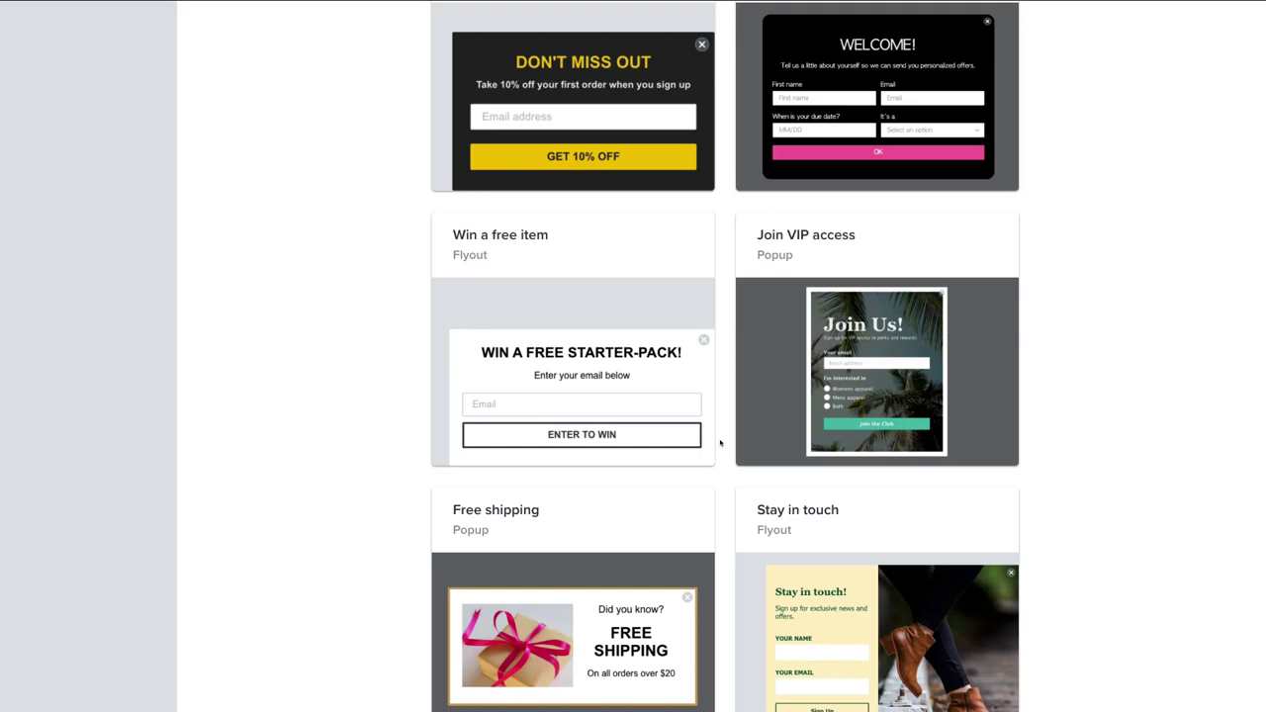
pyautogui.scroll(2, 721, 442)
pyautogui.scroll(2, 669, 254)
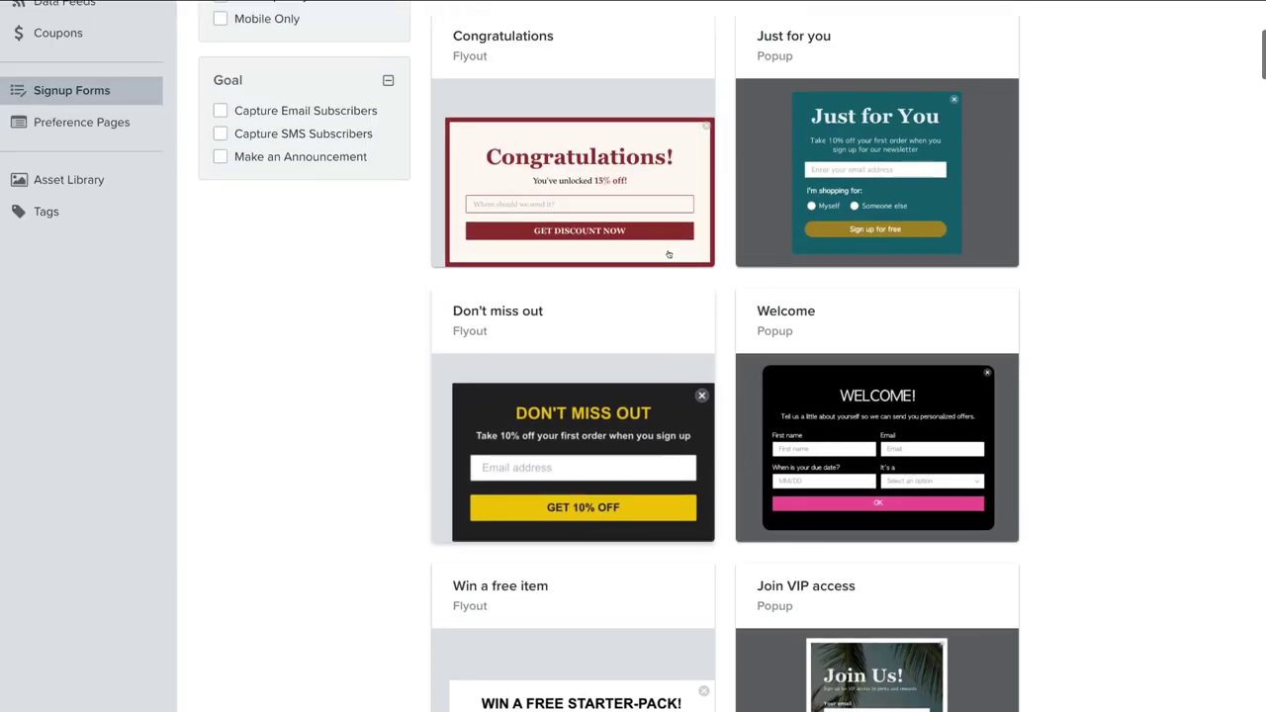
pyautogui.scroll(3, 668, 254)
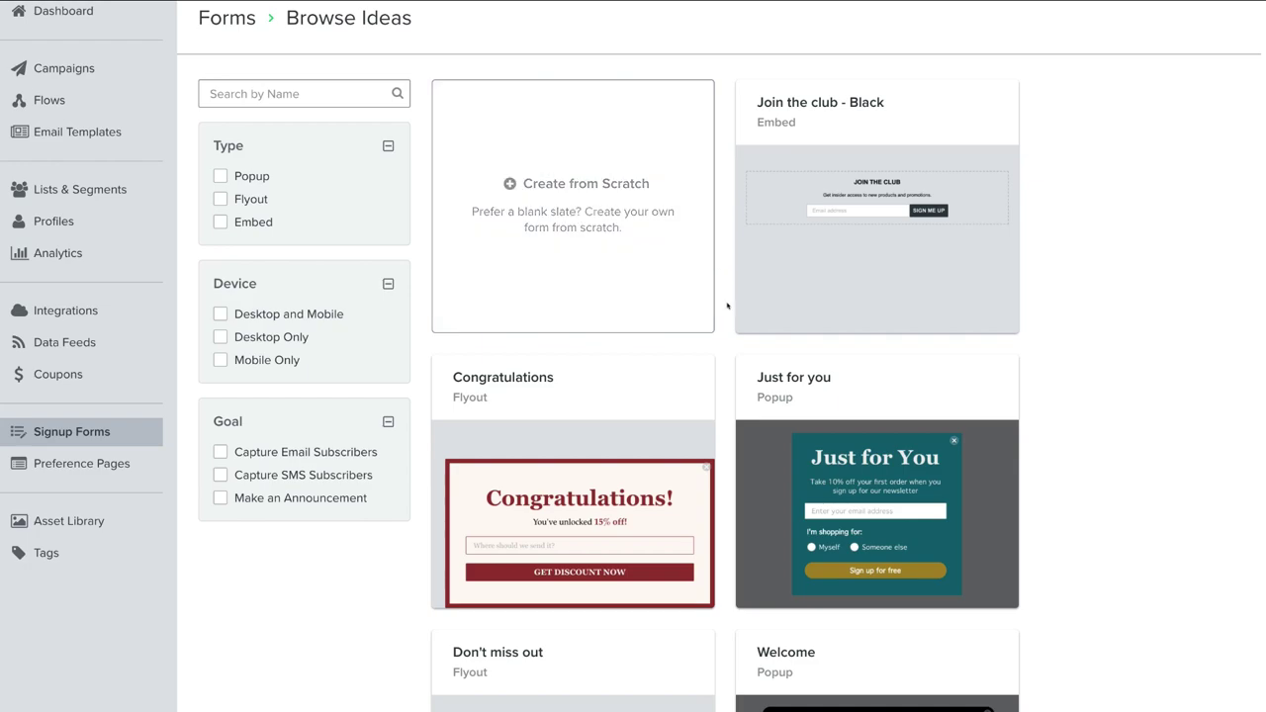
pyautogui.scroll(-3, 727, 305)
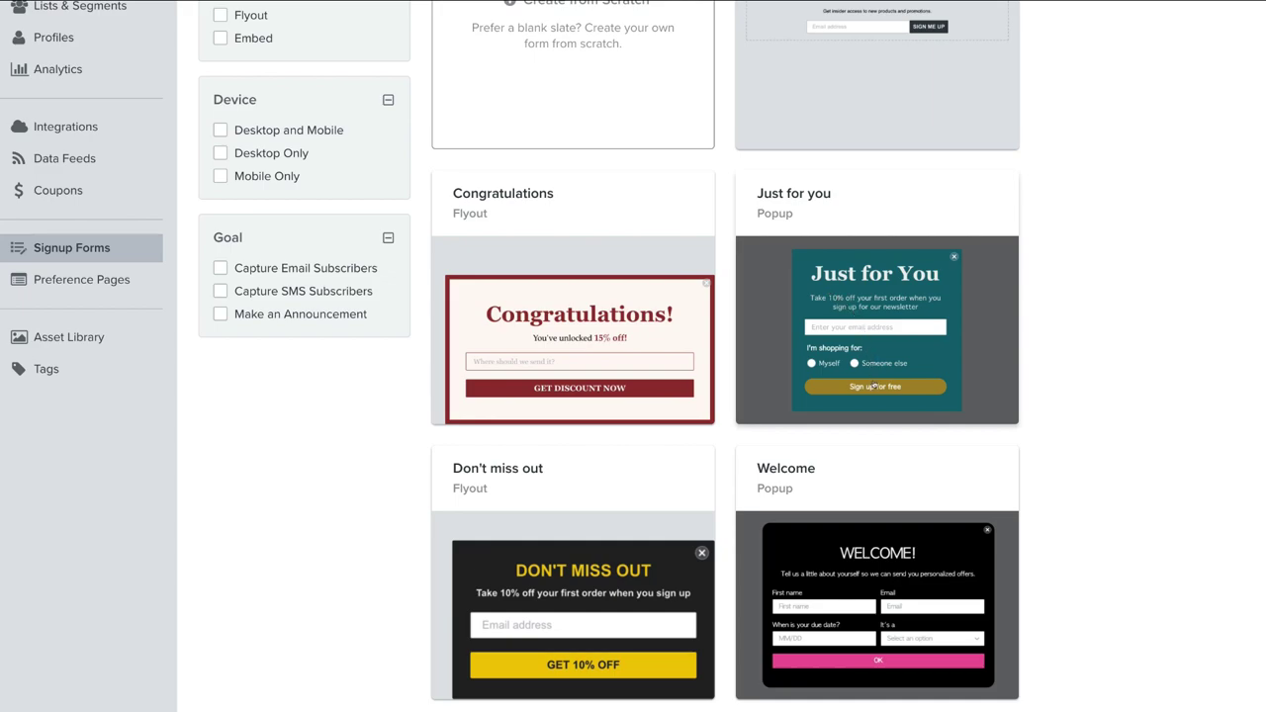
pyautogui.scroll(-1, 874, 384)
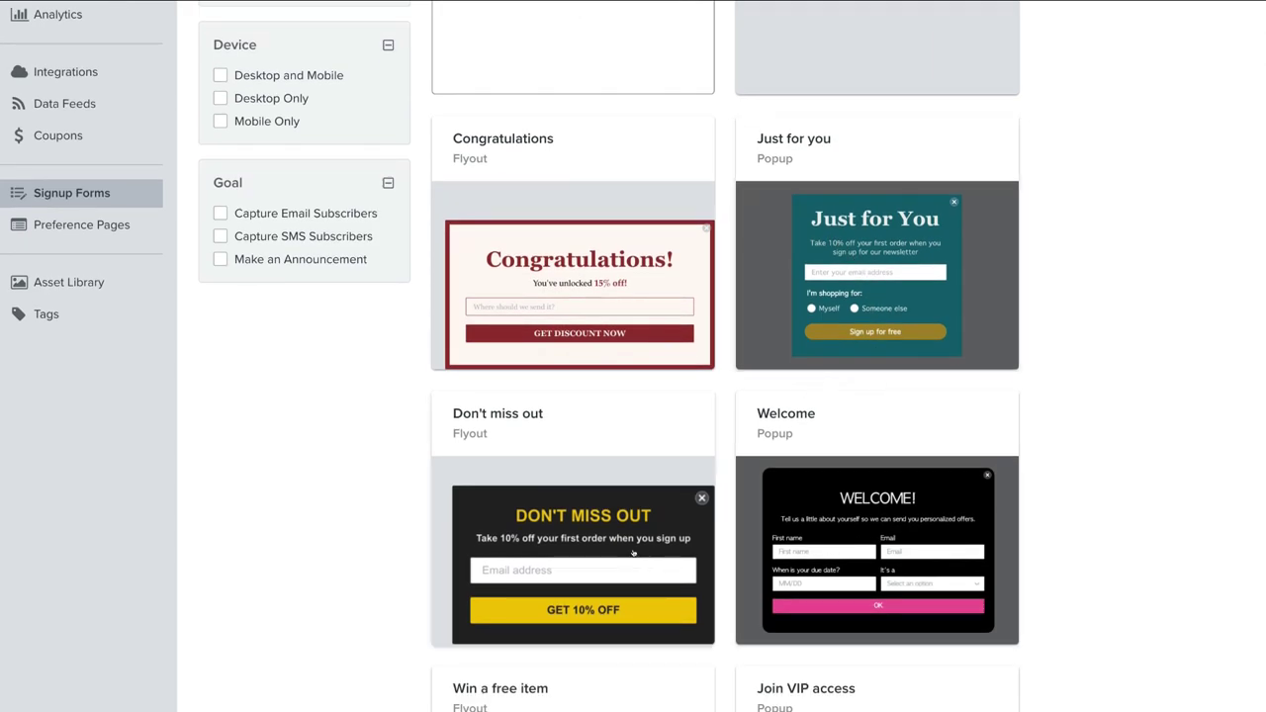
pyautogui.scroll(-3, 633, 553)
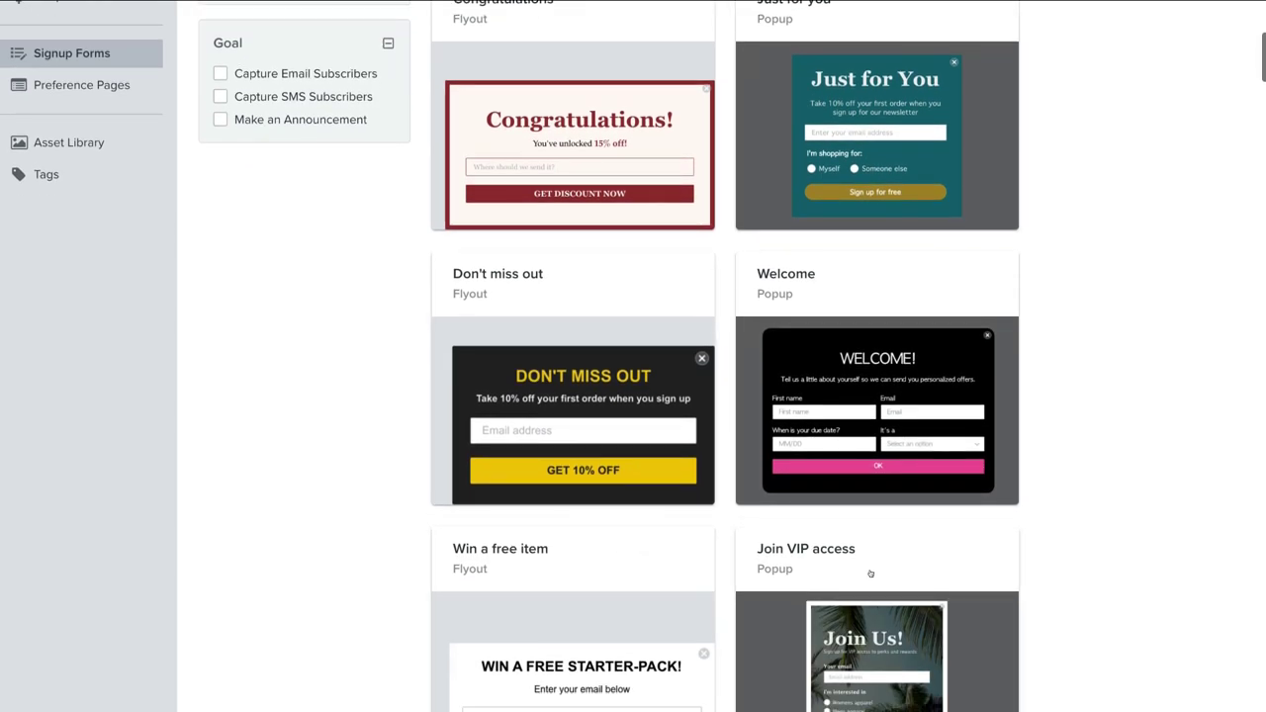
pyautogui.scroll(4, 819, 385)
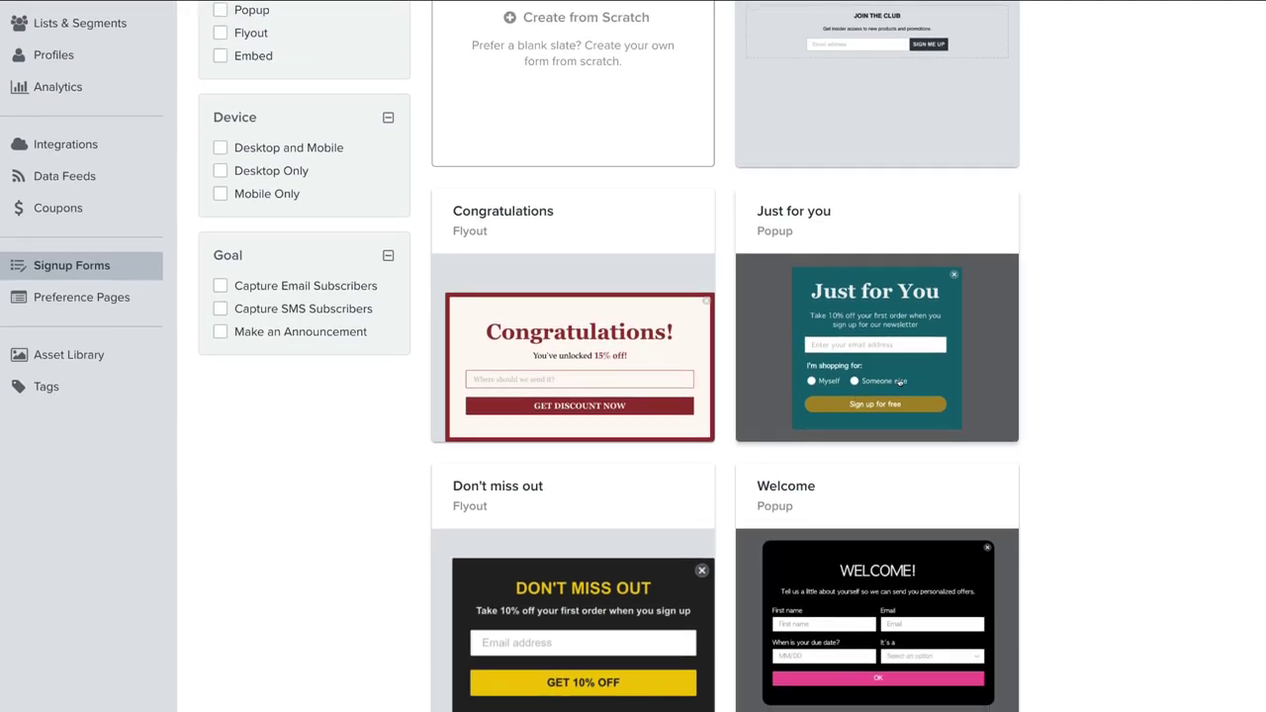
pyautogui.click(819, 385)
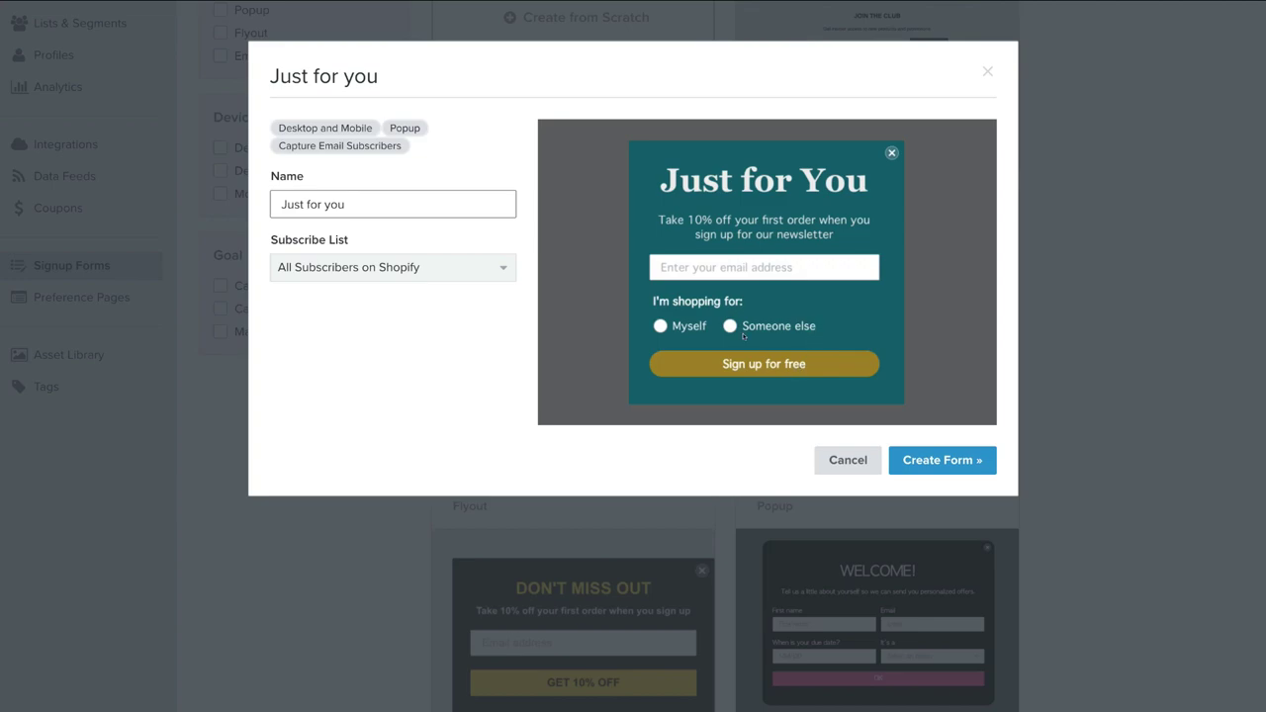
# Step: Keep All Subscribers on Shopify as the subscribe list and create the 'Just for you' form
pyautogui.click(495, 271)
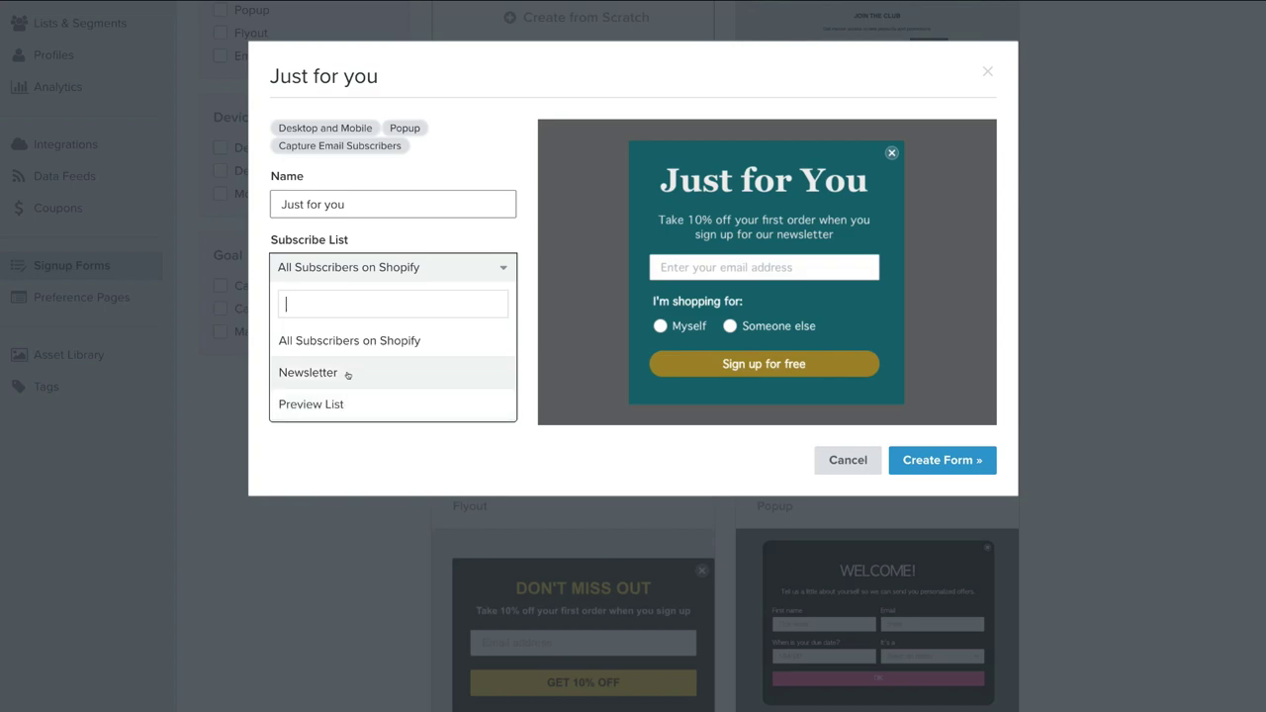
pyautogui.click(393, 337)
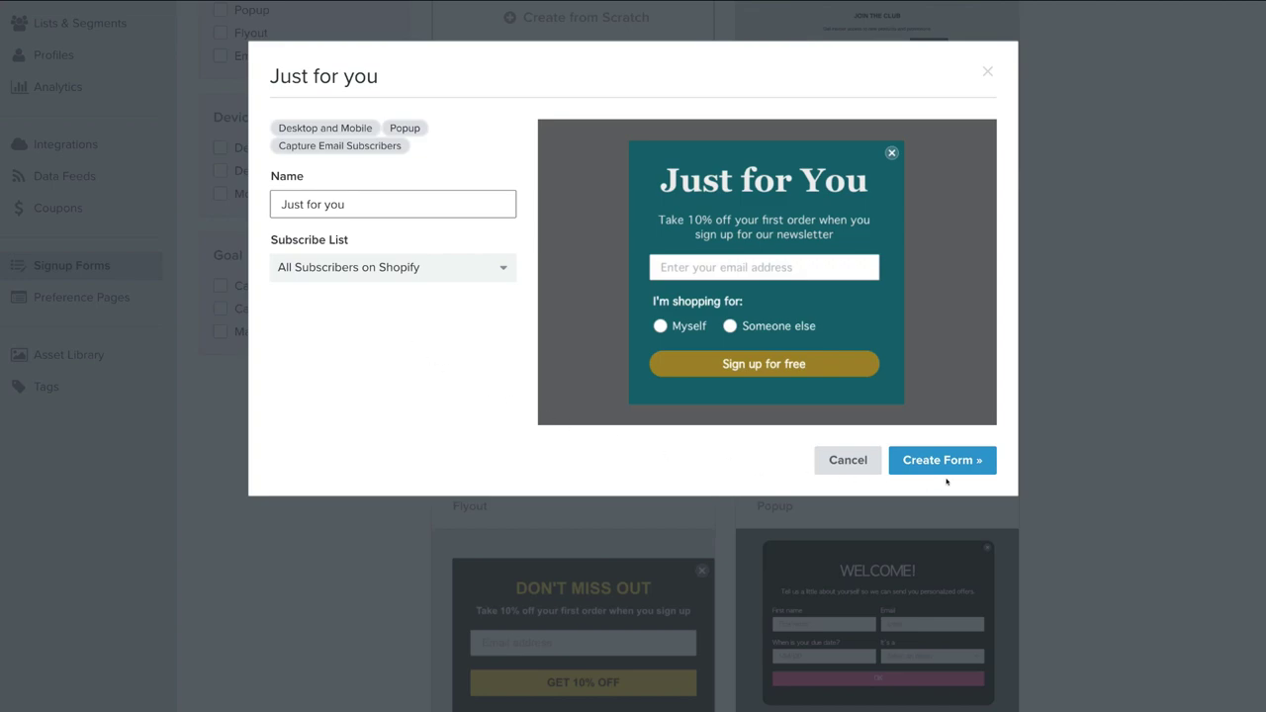
pyautogui.click(956, 466)
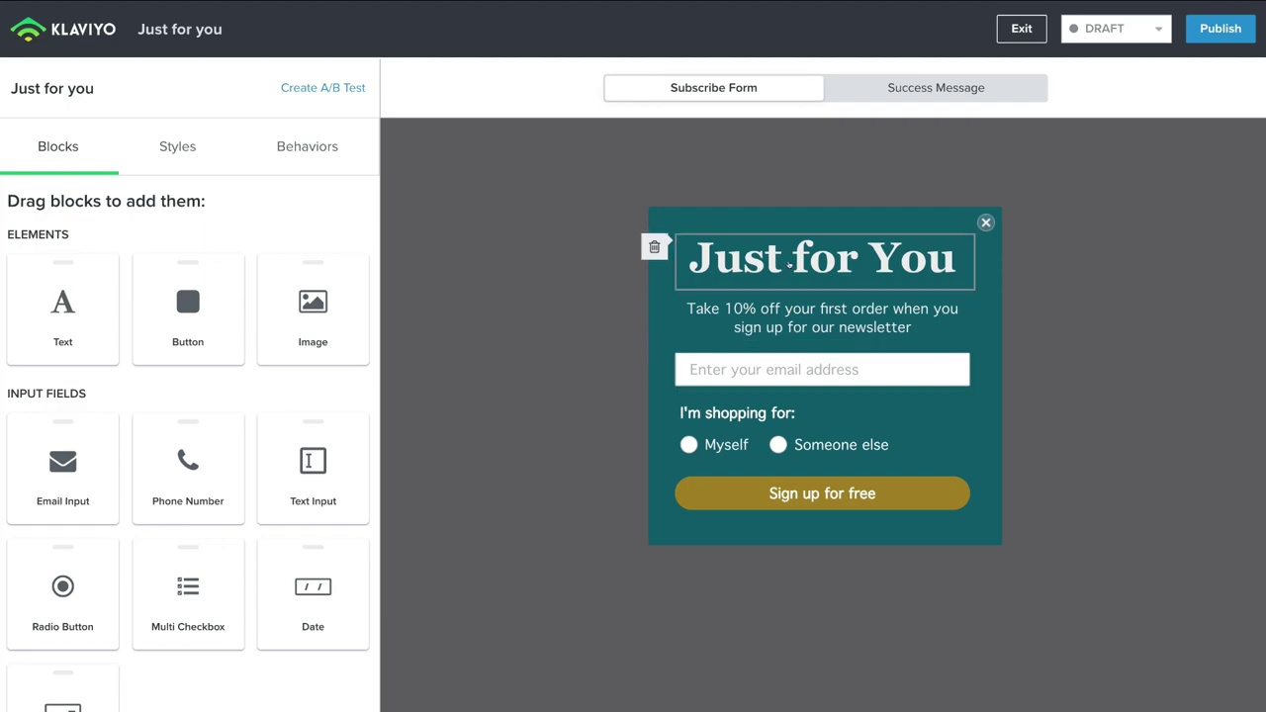
# Step: Inspect the popup's blocks and delete the 'I'm shopping for' radio-button block
pyautogui.click(789, 262)
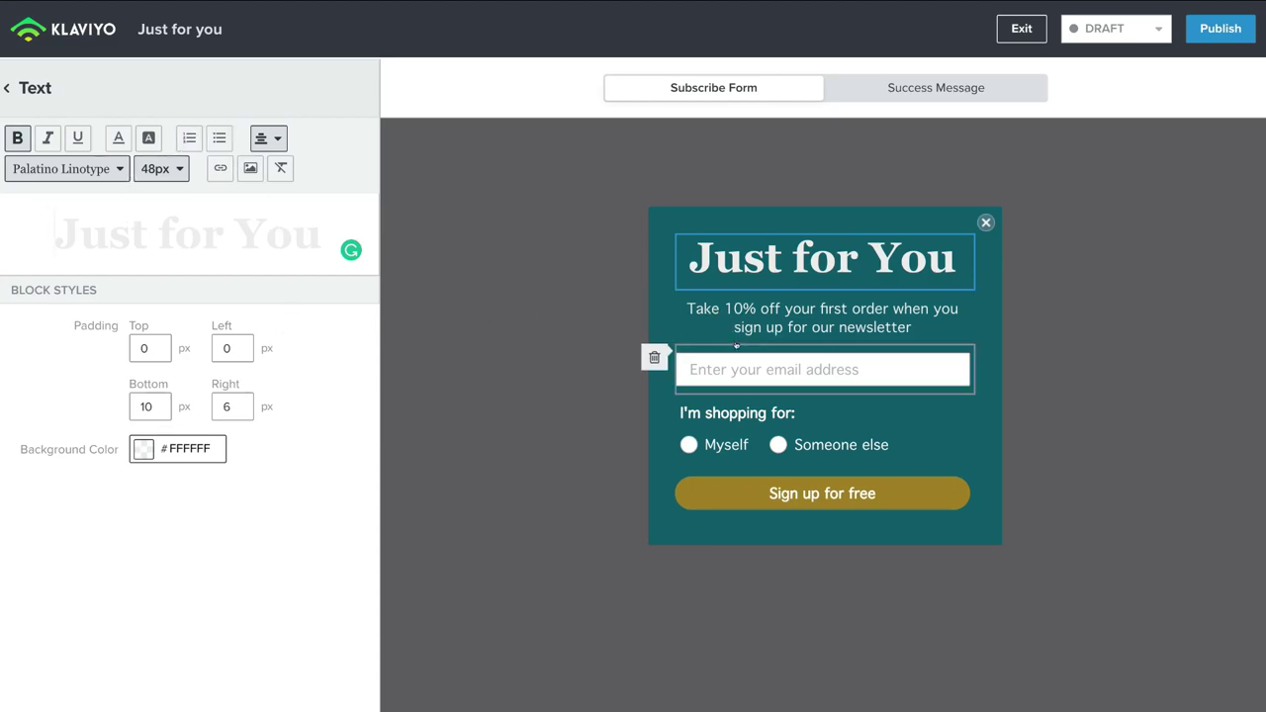
pyautogui.click(760, 310)
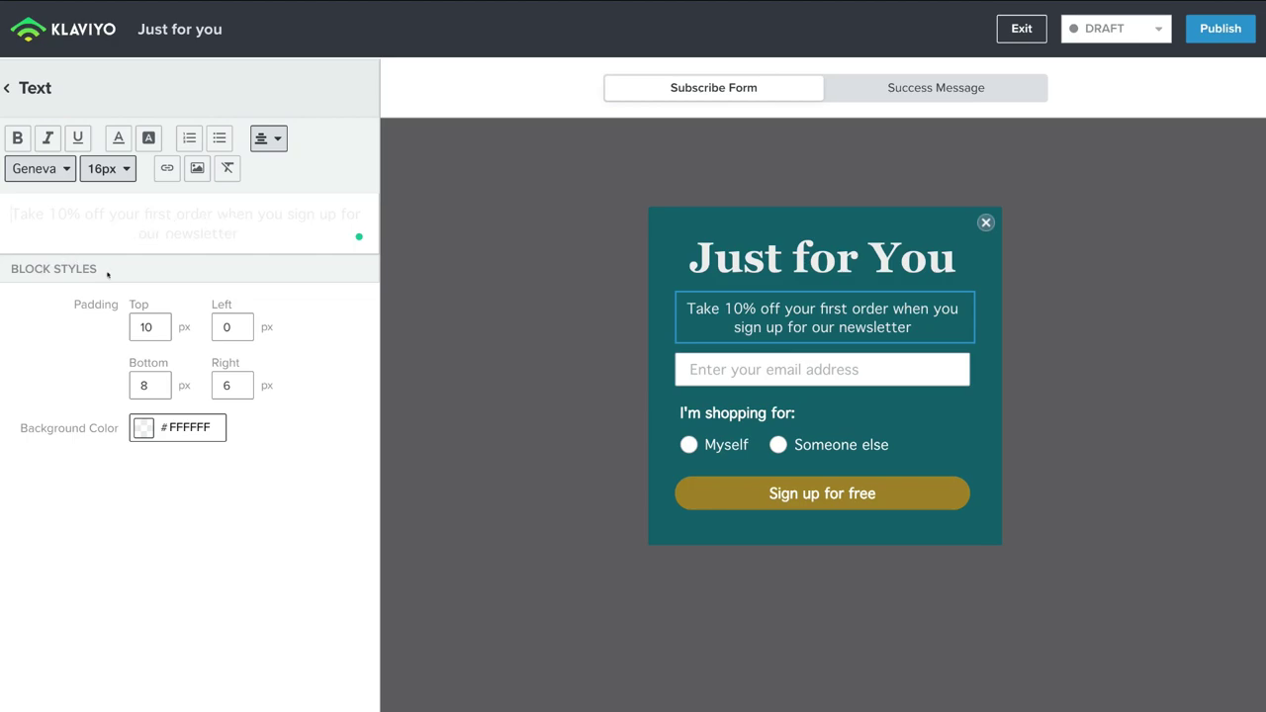
pyautogui.click(717, 365)
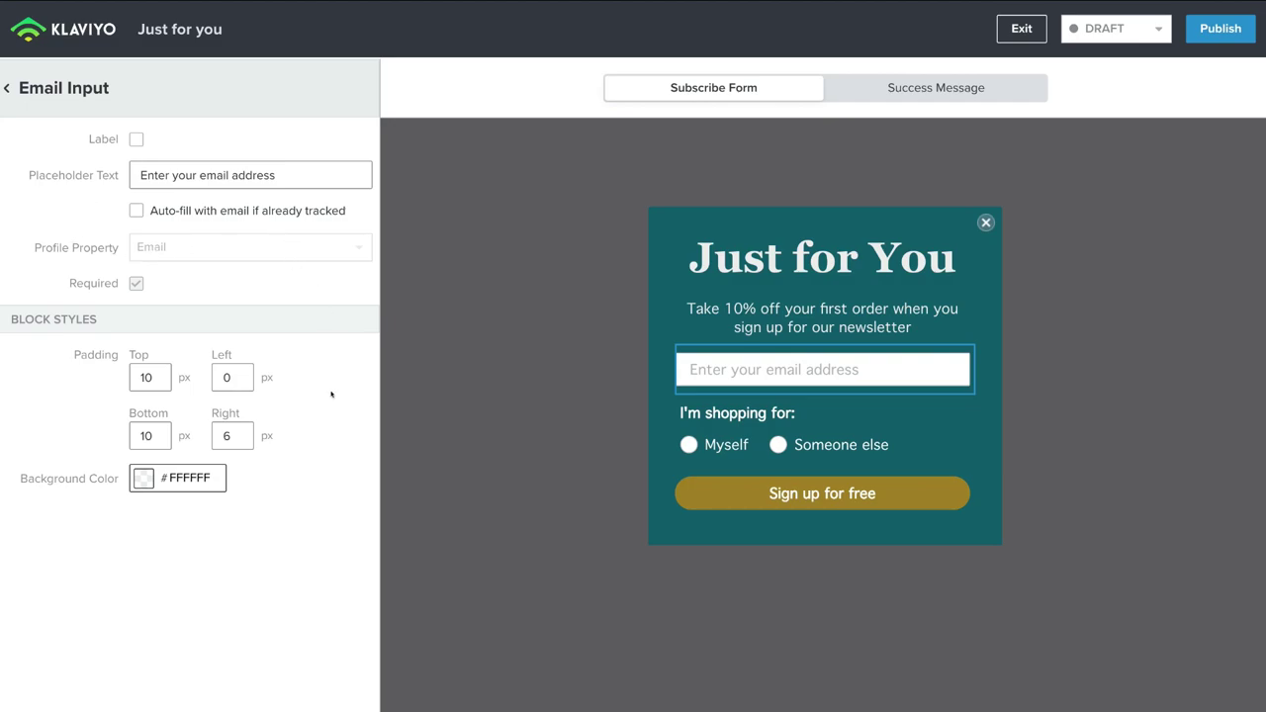
pyautogui.click(727, 417)
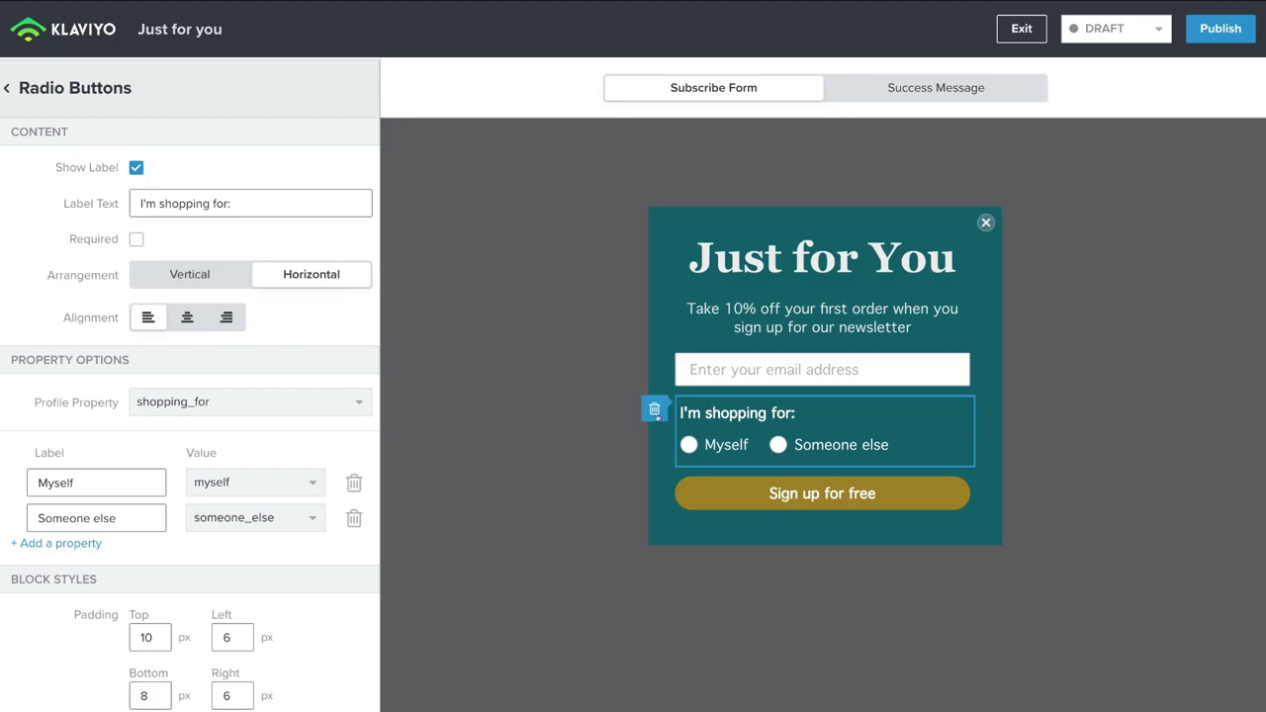
pyautogui.click(650, 408)
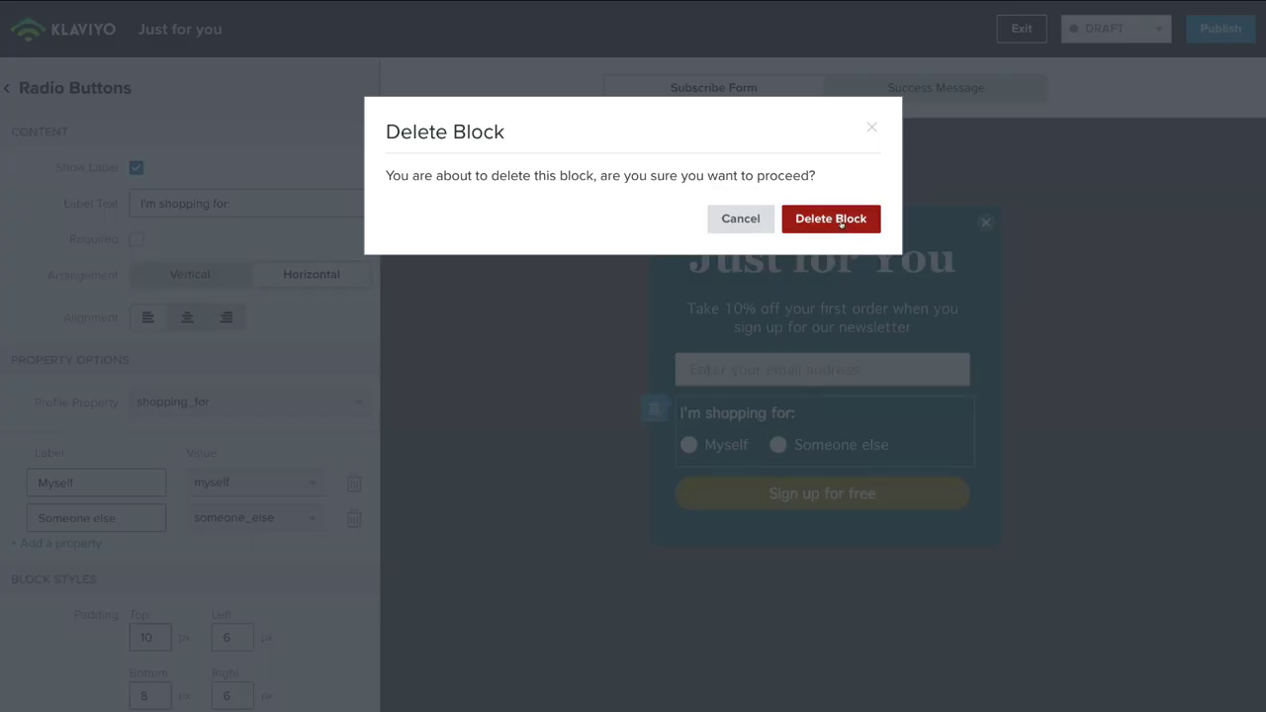
pyautogui.click(848, 221)
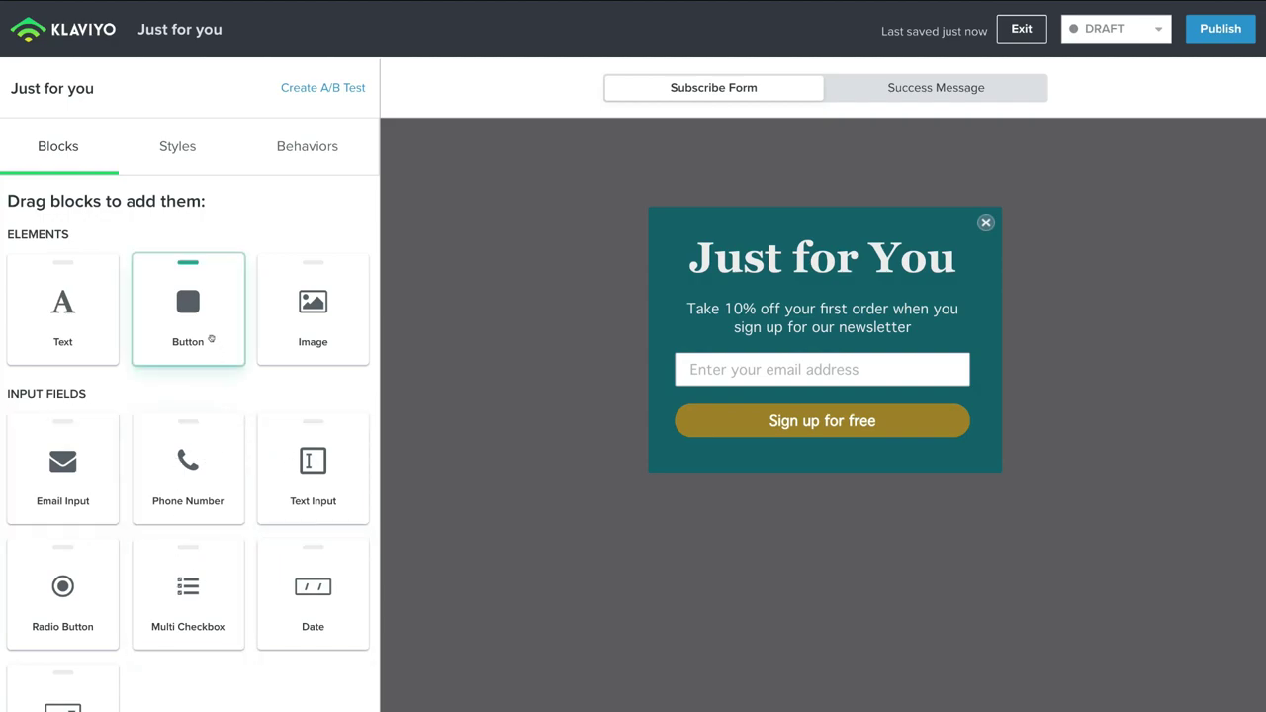
pyautogui.moveTo(210, 338); pyautogui.dragTo(786, 442)
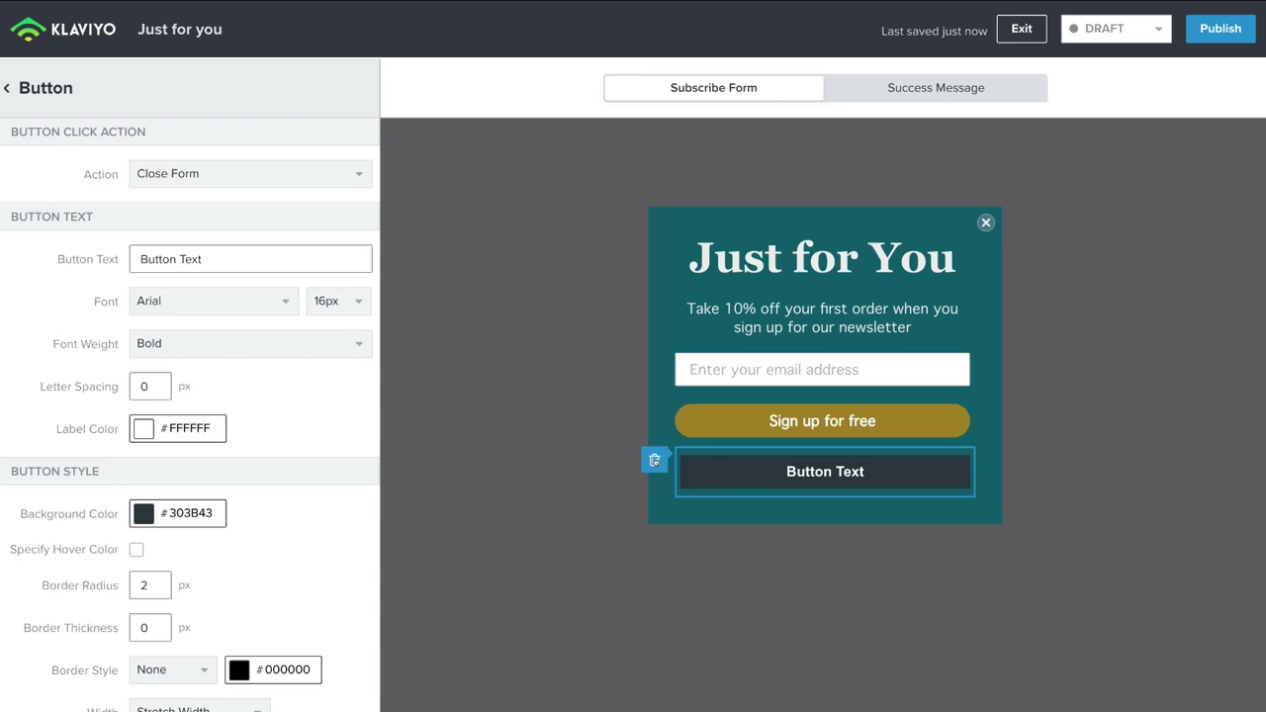
pyautogui.click(653, 460)
pyautogui.click(835, 219)
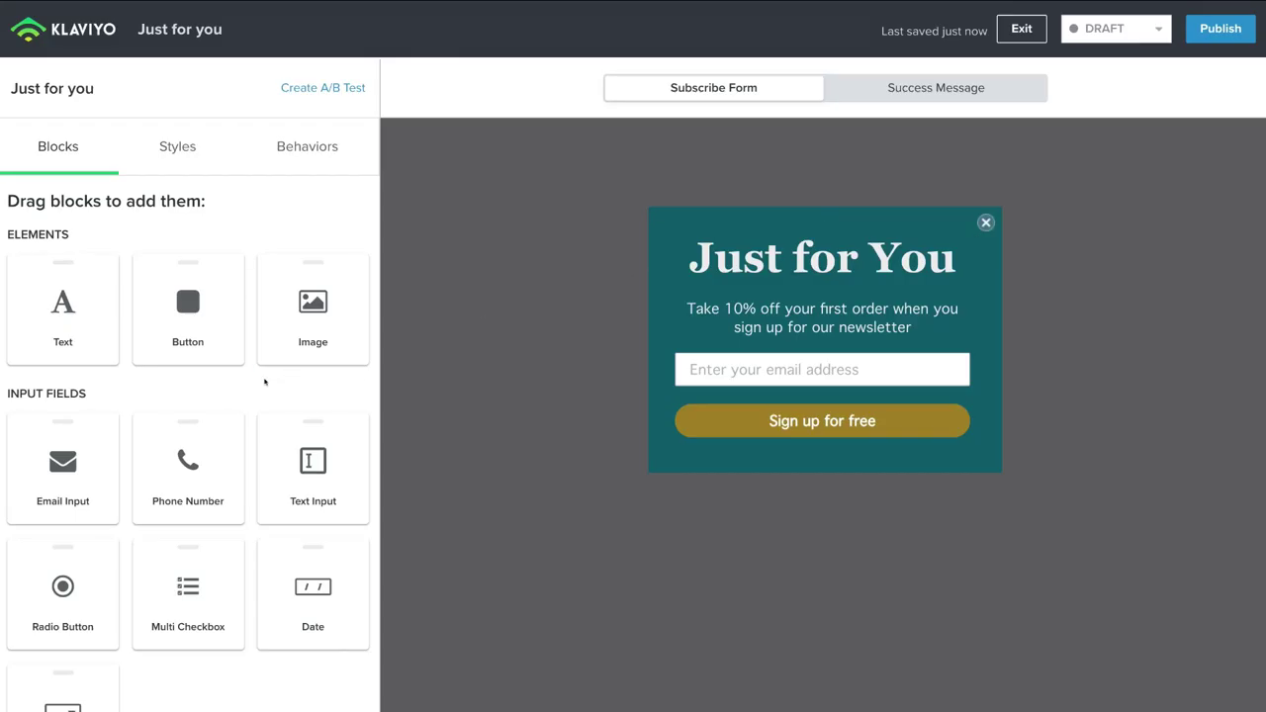
pyautogui.moveTo(24, 314); pyautogui.dragTo(779, 270)
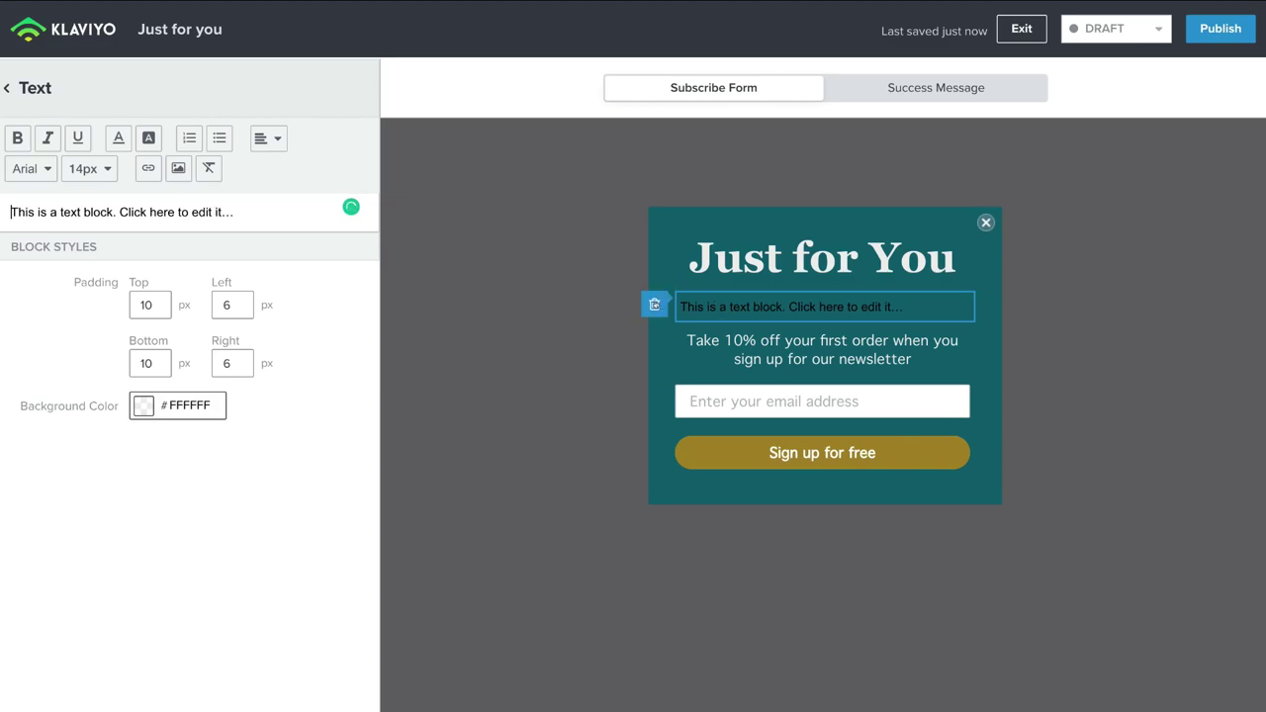
# Step: Delete the placeholder text block from the 'Just for You' popup
pyautogui.click(653, 304)
pyautogui.click(835, 219)
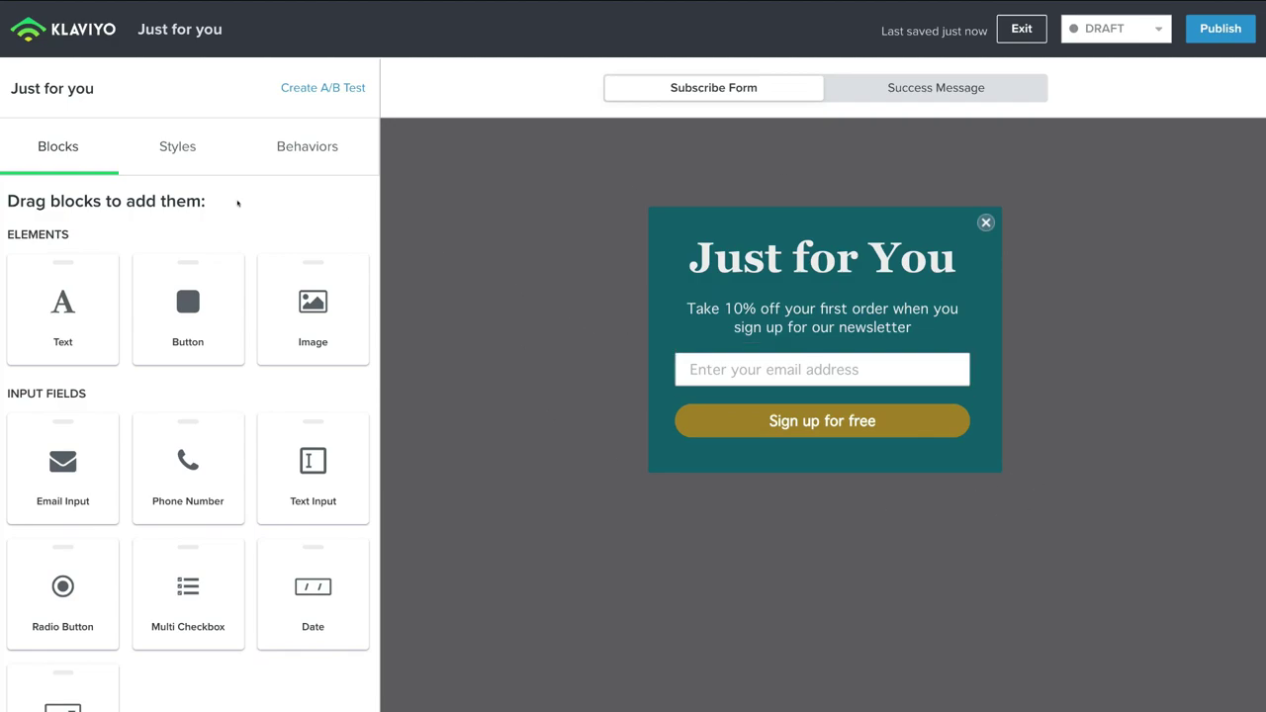
# Step: Review the popup's Styles settings, then switch to its Behaviors display settings
pyautogui.click(174, 147)
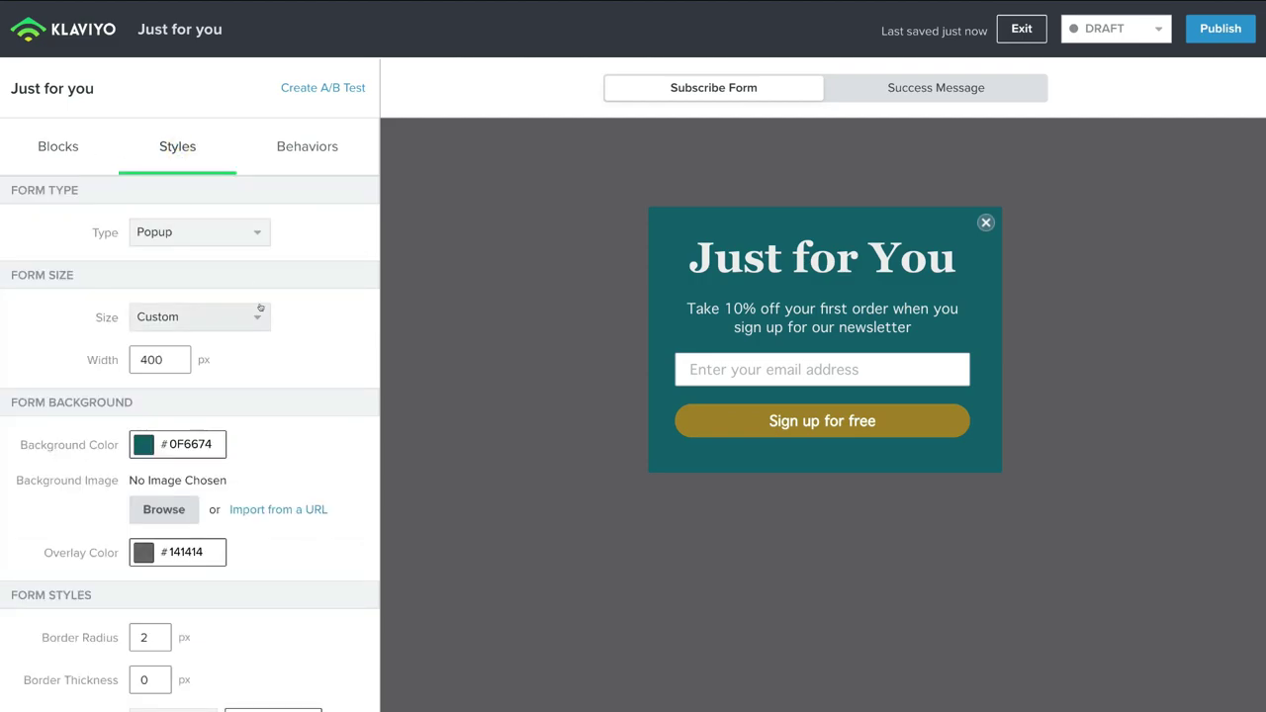
pyautogui.scroll(-1, 281, 361)
pyautogui.scroll(-5, 281, 362)
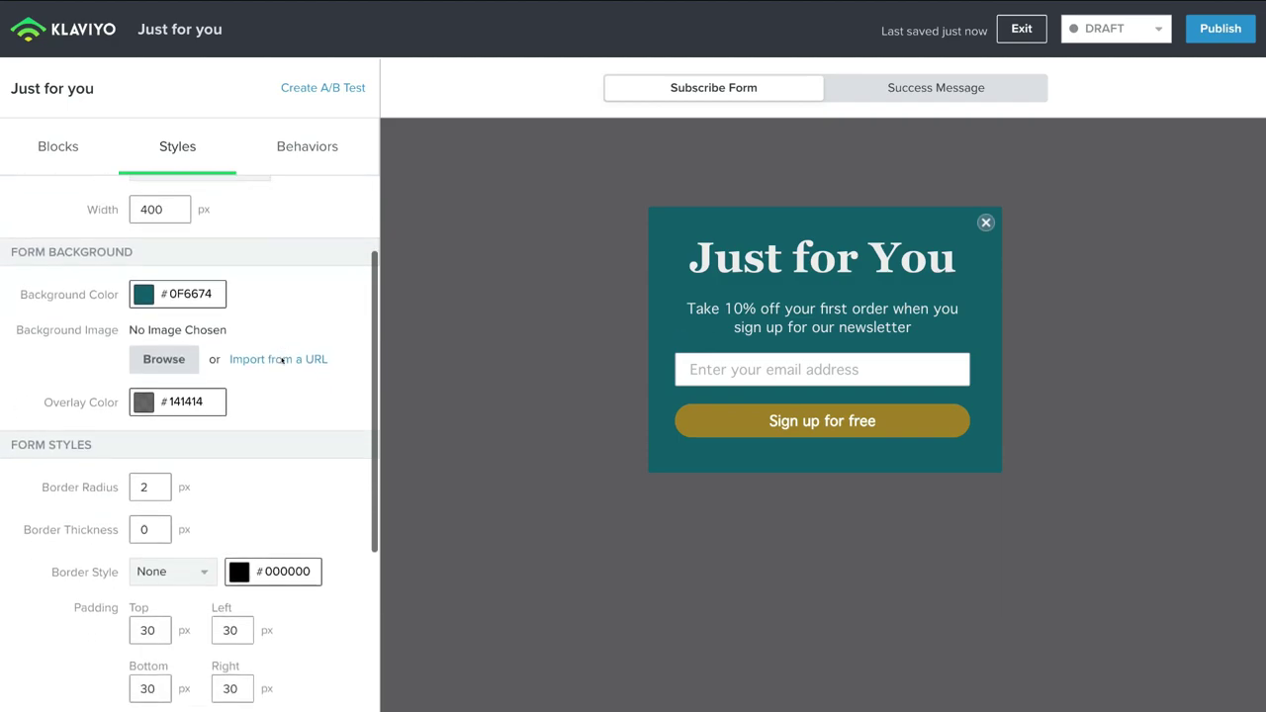
pyautogui.scroll(-2, 282, 362)
pyautogui.scroll(4, 282, 361)
pyautogui.scroll(3, 282, 361)
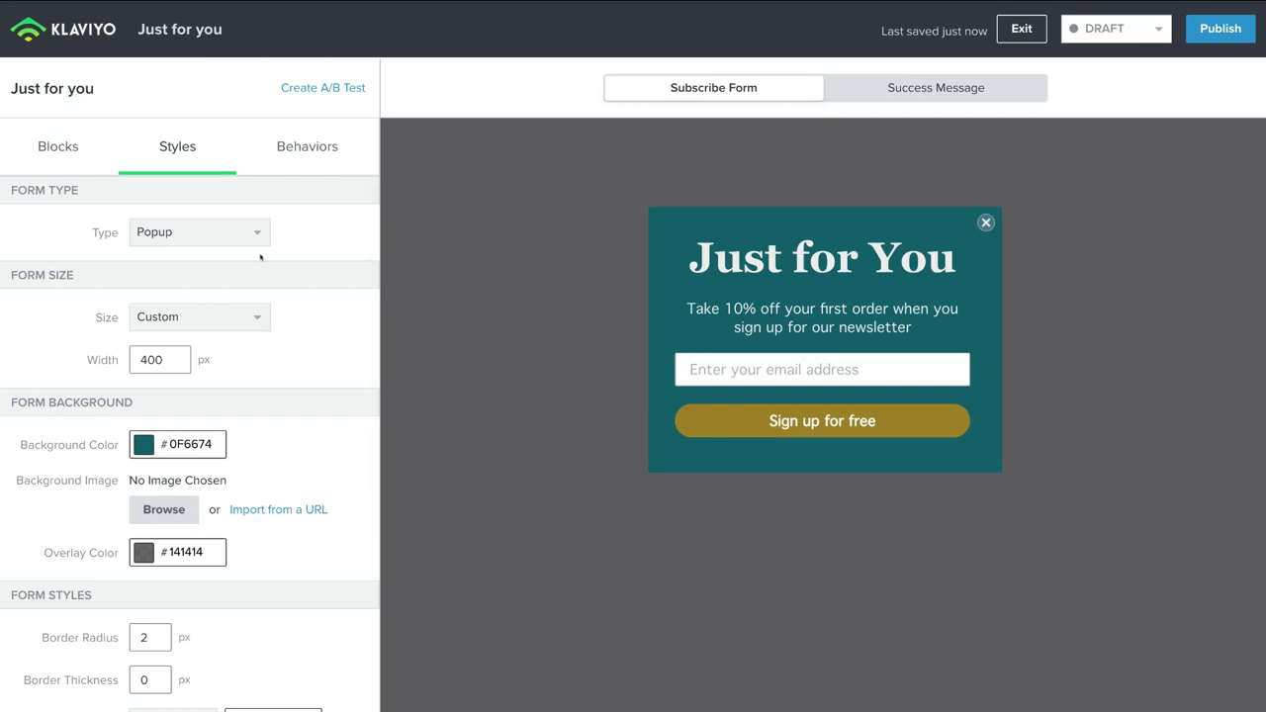
pyautogui.click(304, 146)
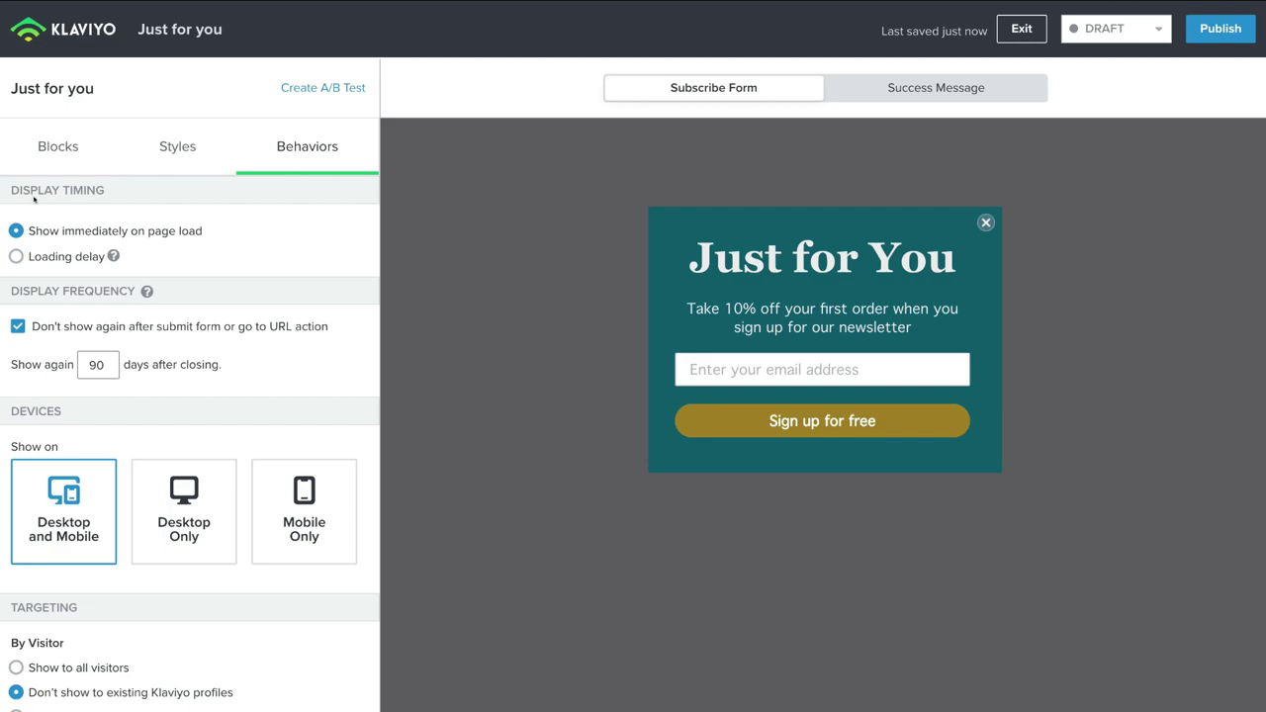
# Step: Use a loading delay showing the popup 30 seconds after page load, then review remaining behaviors
pyautogui.click(14, 256)
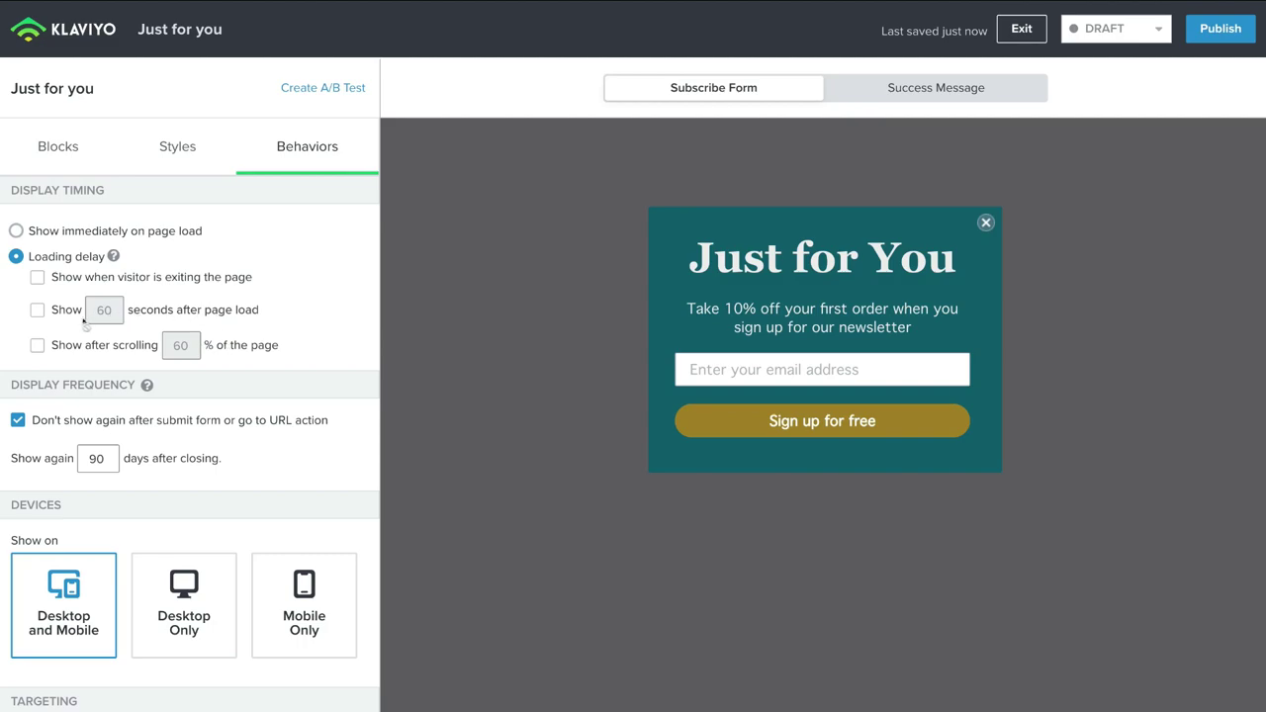
pyautogui.click(36, 311)
pyautogui.doubleClick(102, 309)
pyautogui.write('30')
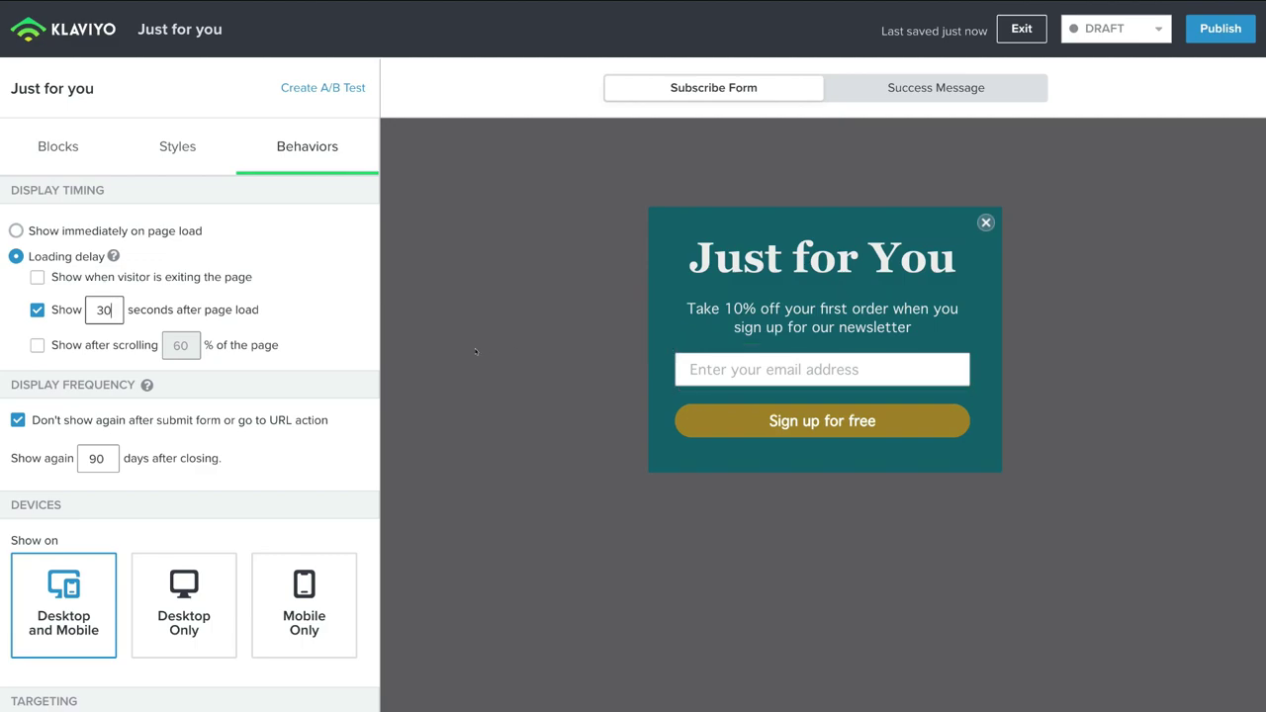
pyautogui.scroll(-1, 97, 397)
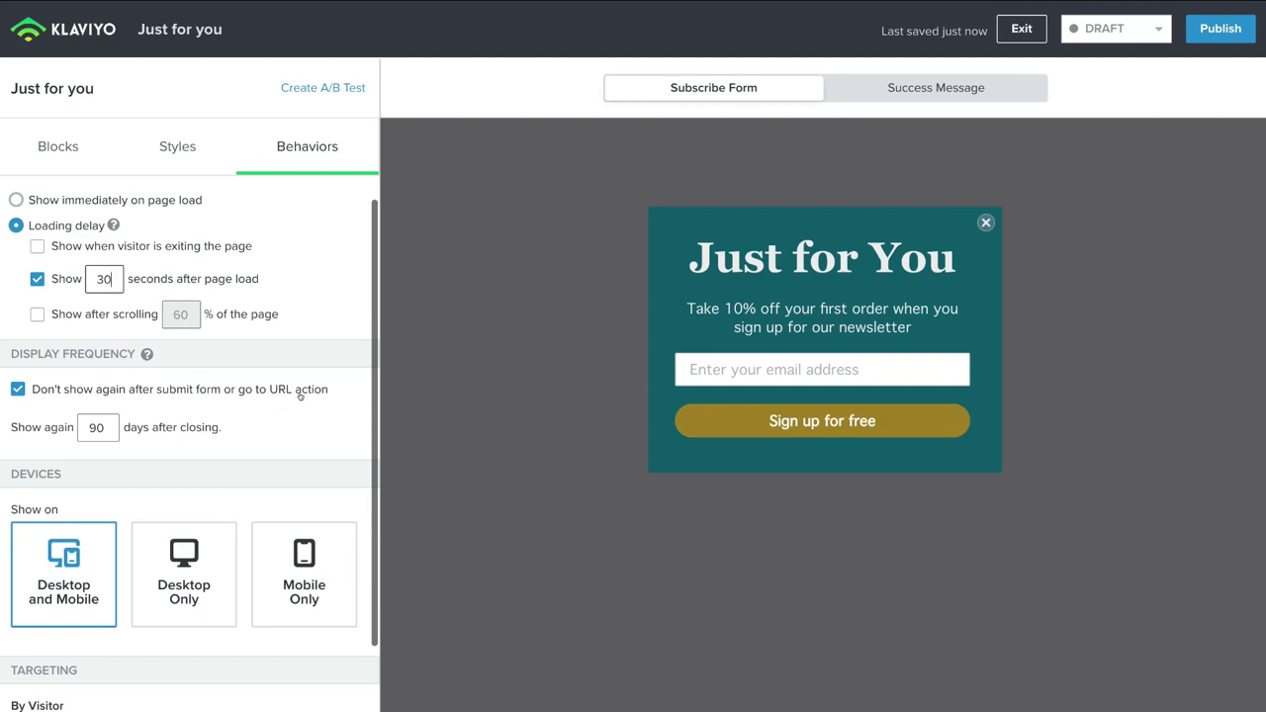
pyautogui.scroll(-2, 117, 410)
pyautogui.scroll(2, 117, 410)
pyautogui.scroll(-3, 117, 414)
pyautogui.scroll(-3, 116, 414)
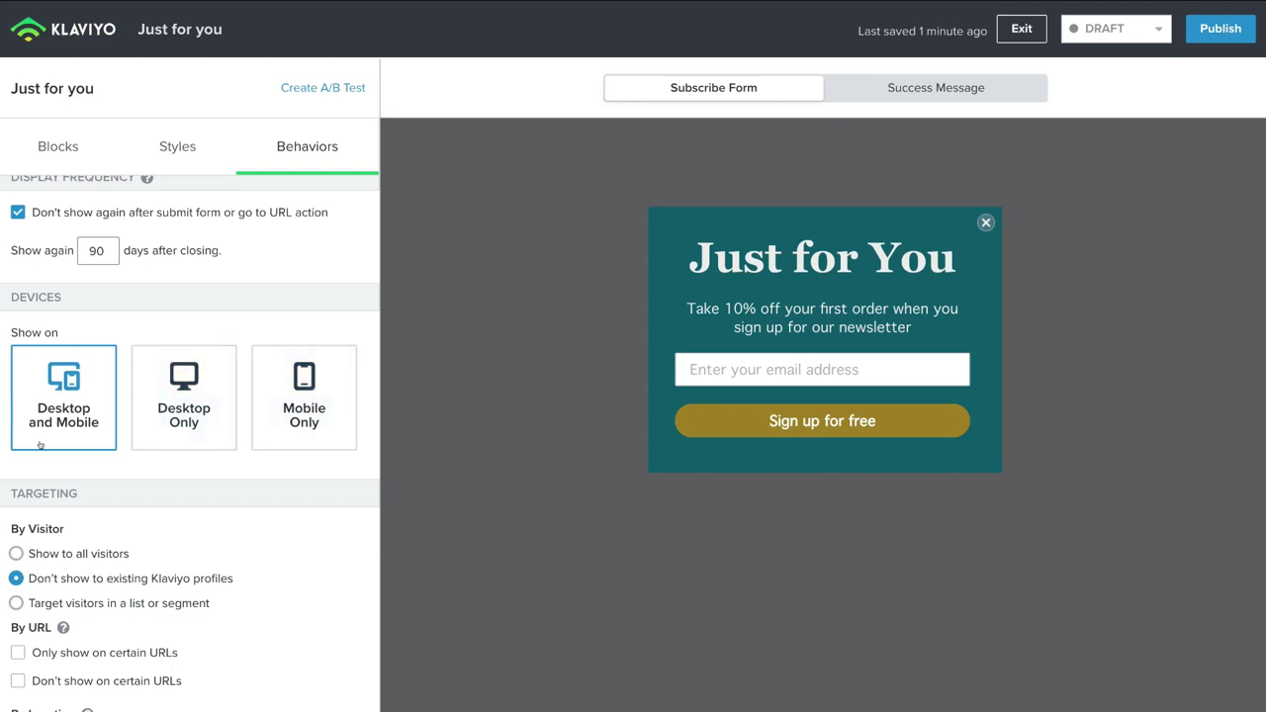
pyautogui.scroll(-1, 95, 401)
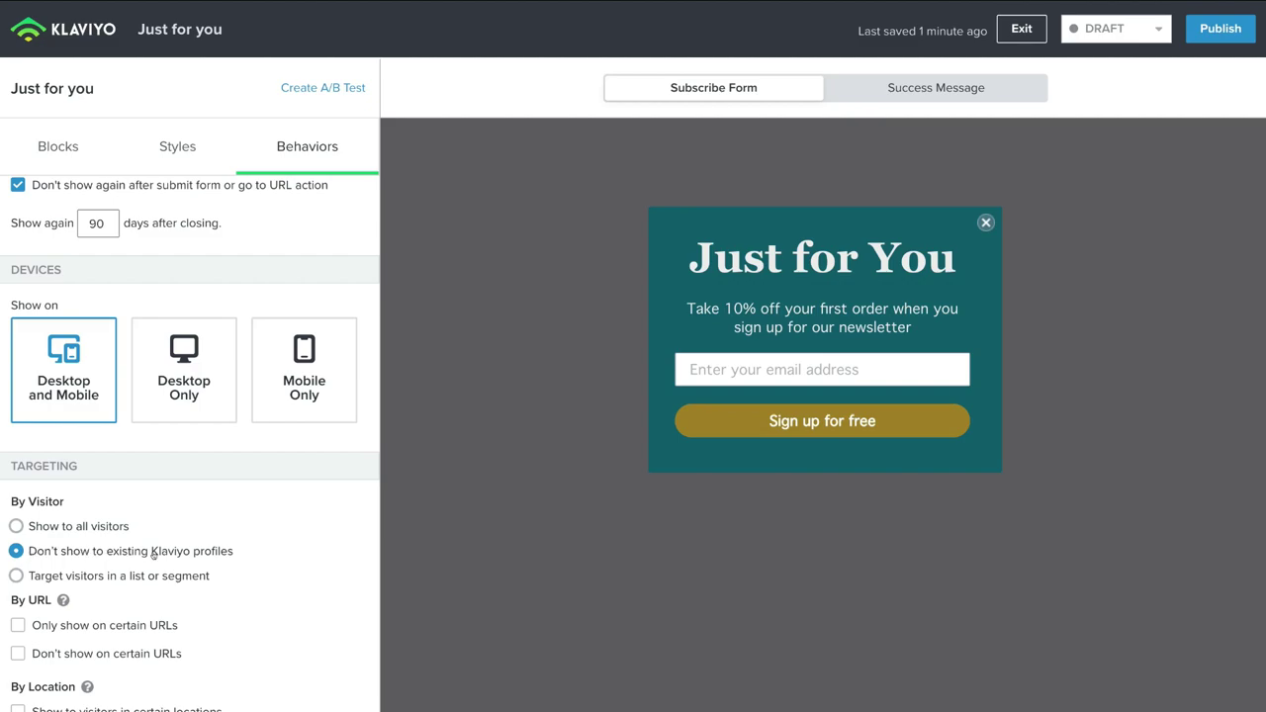
pyautogui.scroll(-1, 218, 552)
pyautogui.scroll(3, 248, 641)
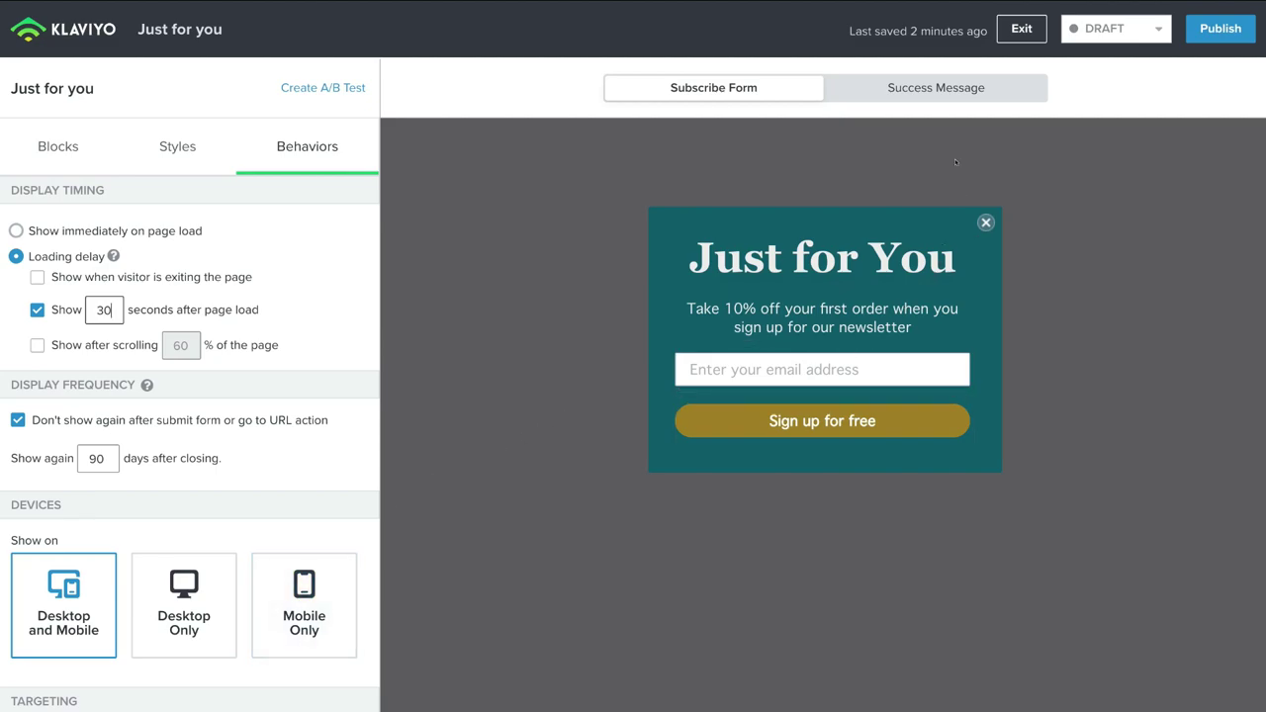
# Step: Review the 'Welcome!' success message and its coupon placeholder across Styles, Blocks and Behaviors
pyautogui.click(926, 90)
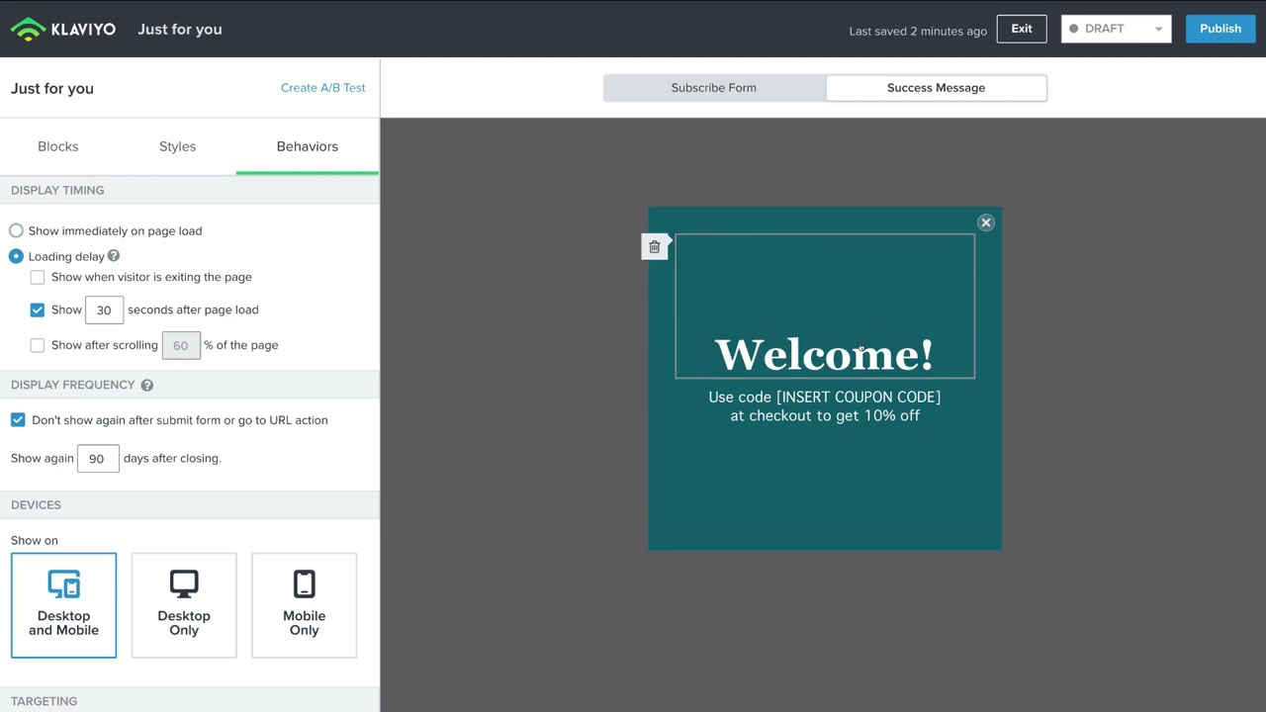
pyautogui.click(171, 150)
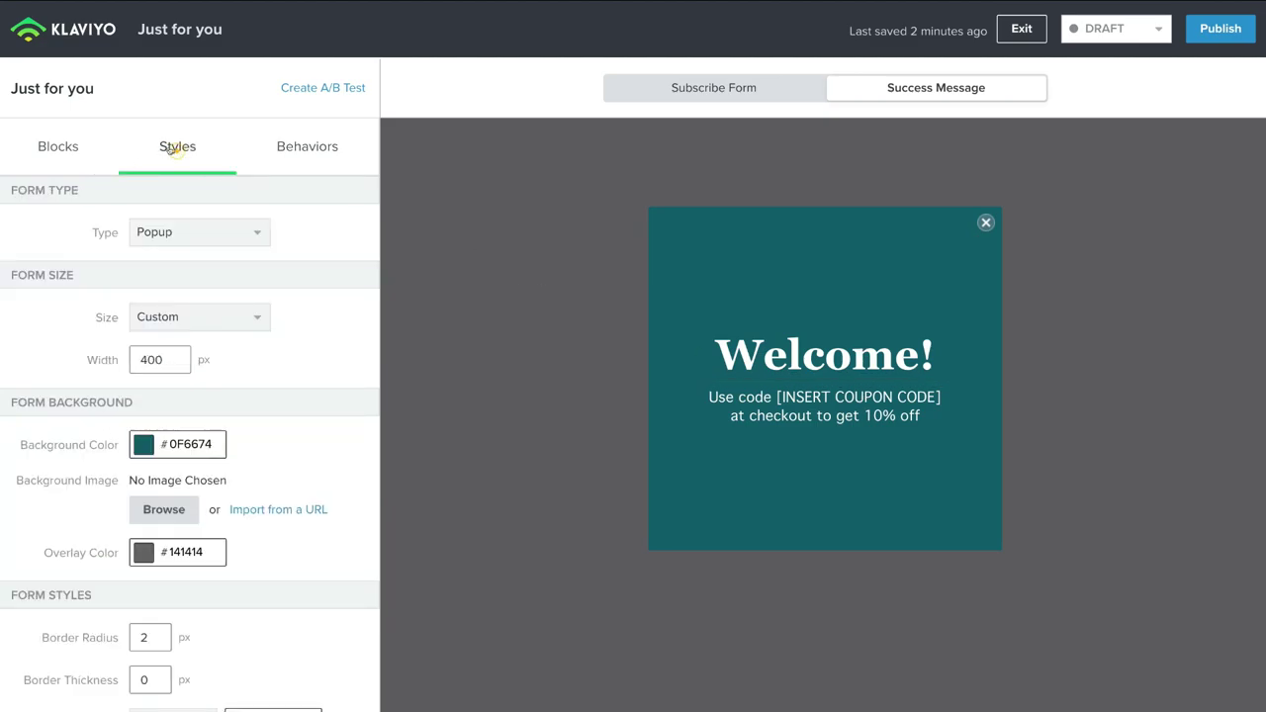
pyautogui.click(61, 148)
pyautogui.click(292, 141)
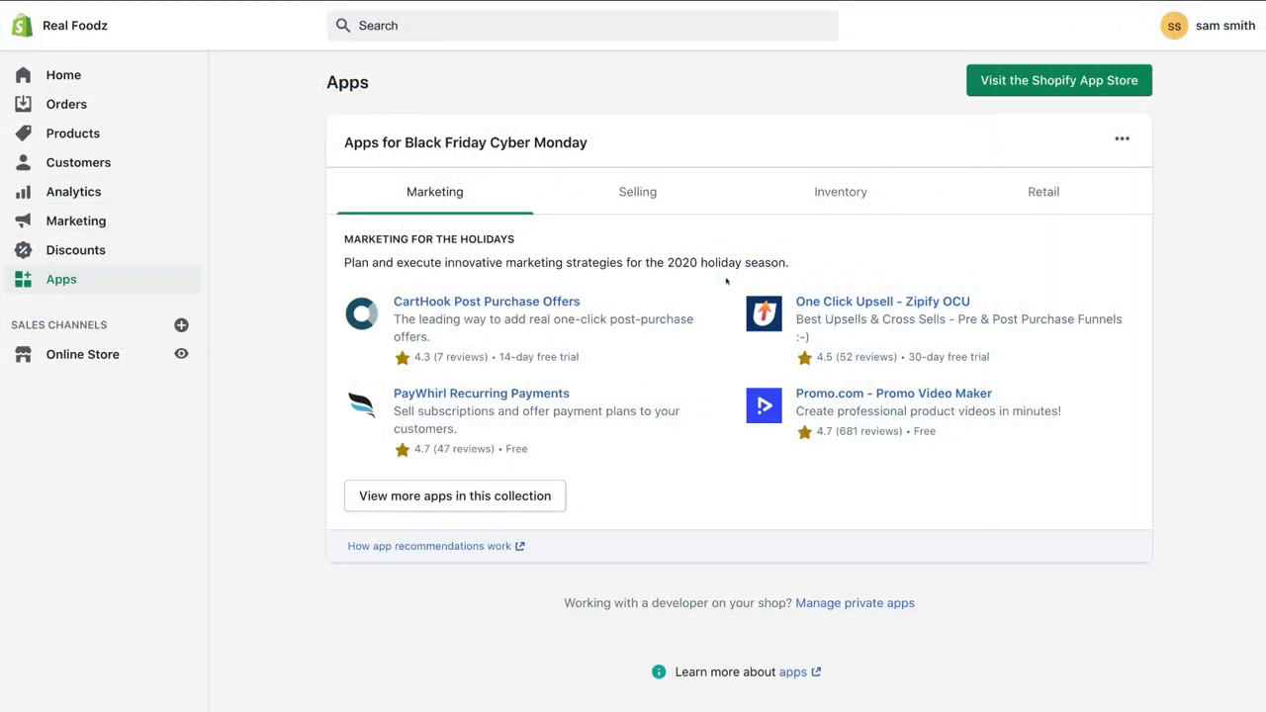
# Step: Create and save a '10% Off' discount code: 10% off, limited to one use per customer
pyautogui.click(99, 249)
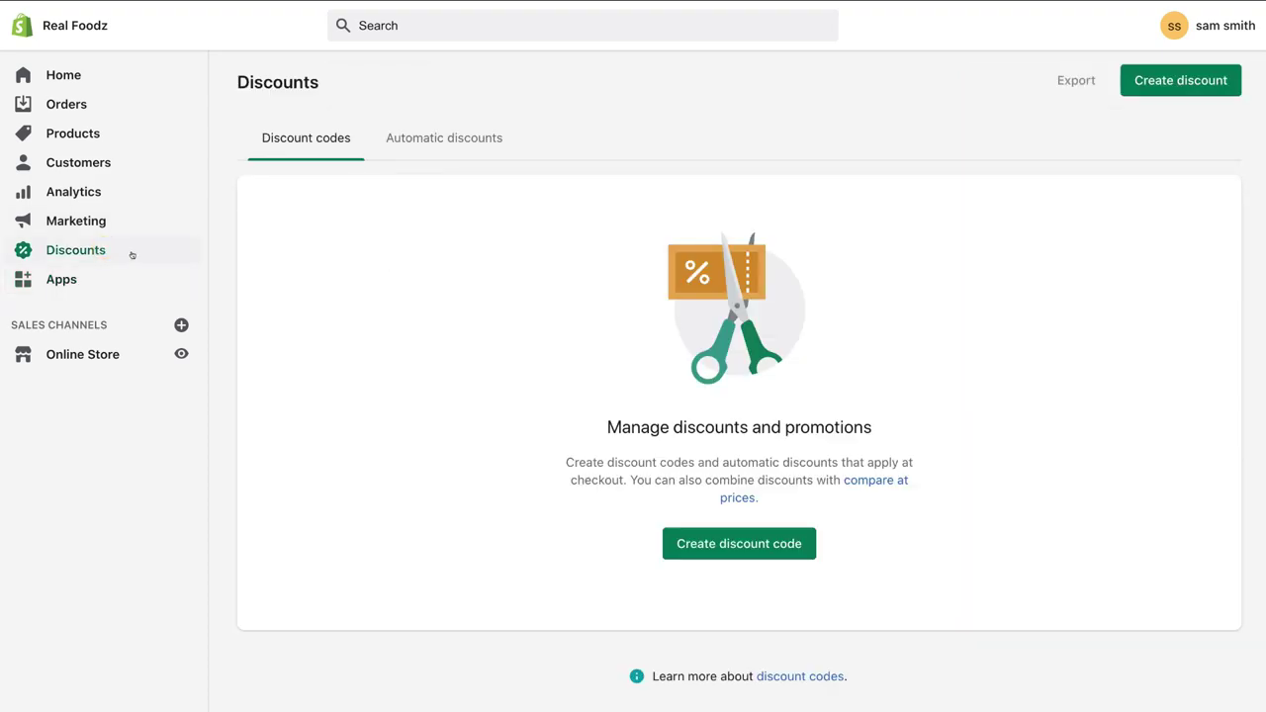
pyautogui.click(777, 549)
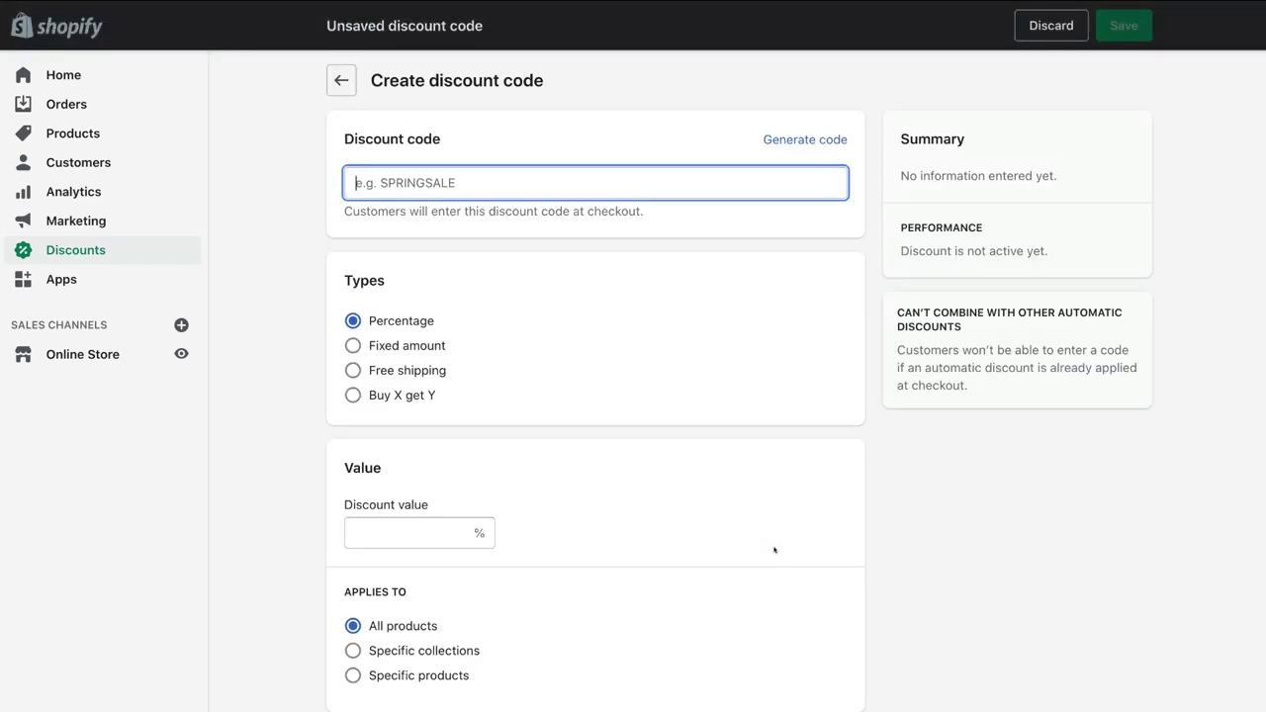
pyautogui.write('10% Off')
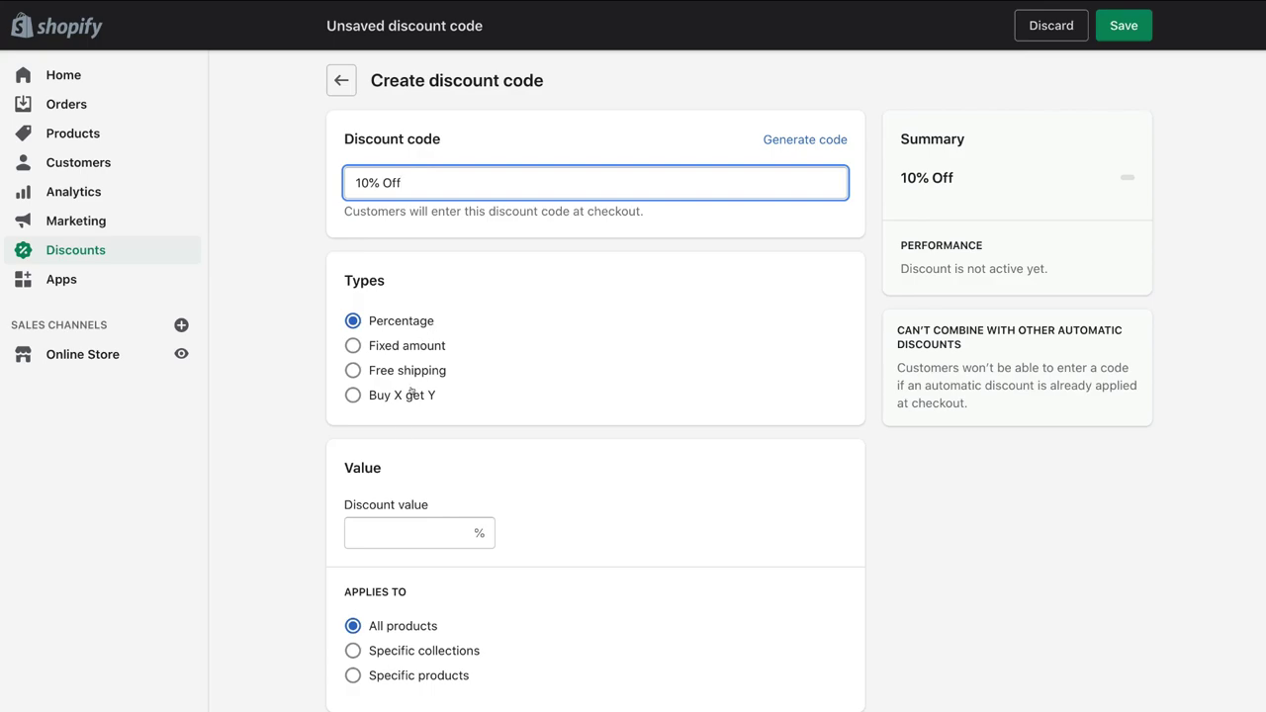
pyautogui.click(375, 528)
pyautogui.write('10')
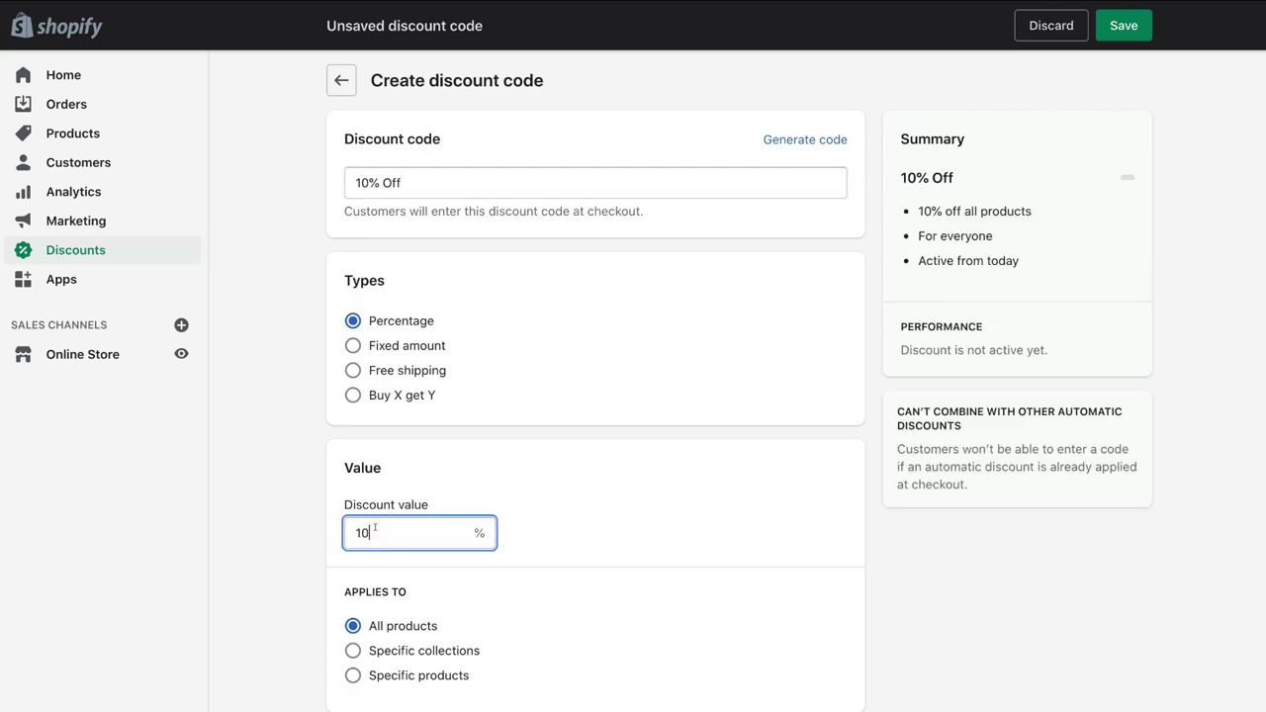
pyautogui.scroll(-5, 468, 557)
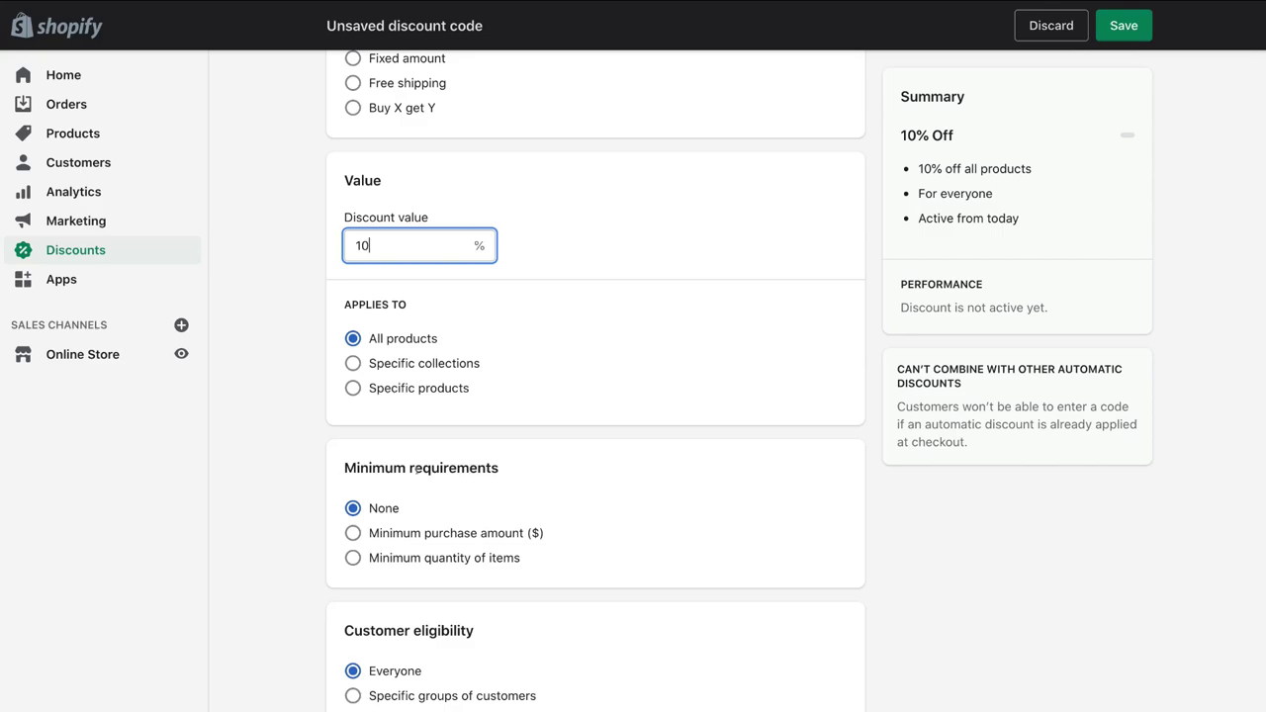
pyautogui.scroll(-5, 430, 486)
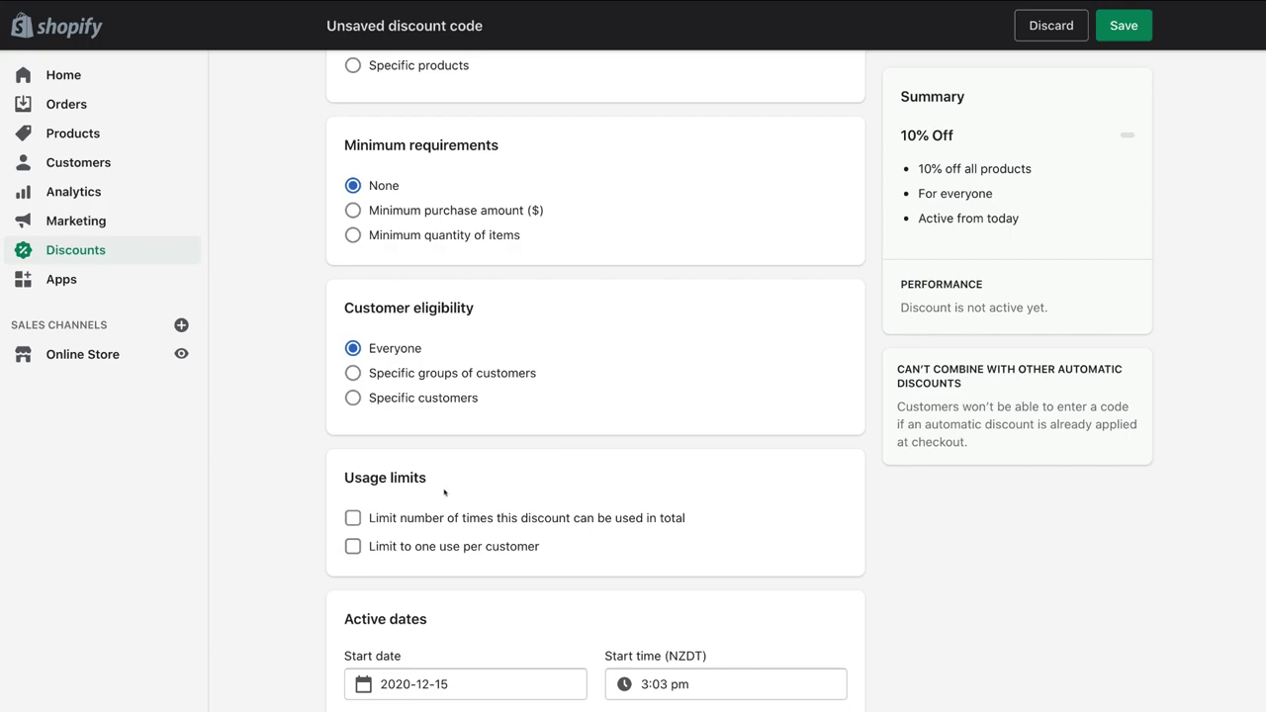
pyautogui.click(353, 547)
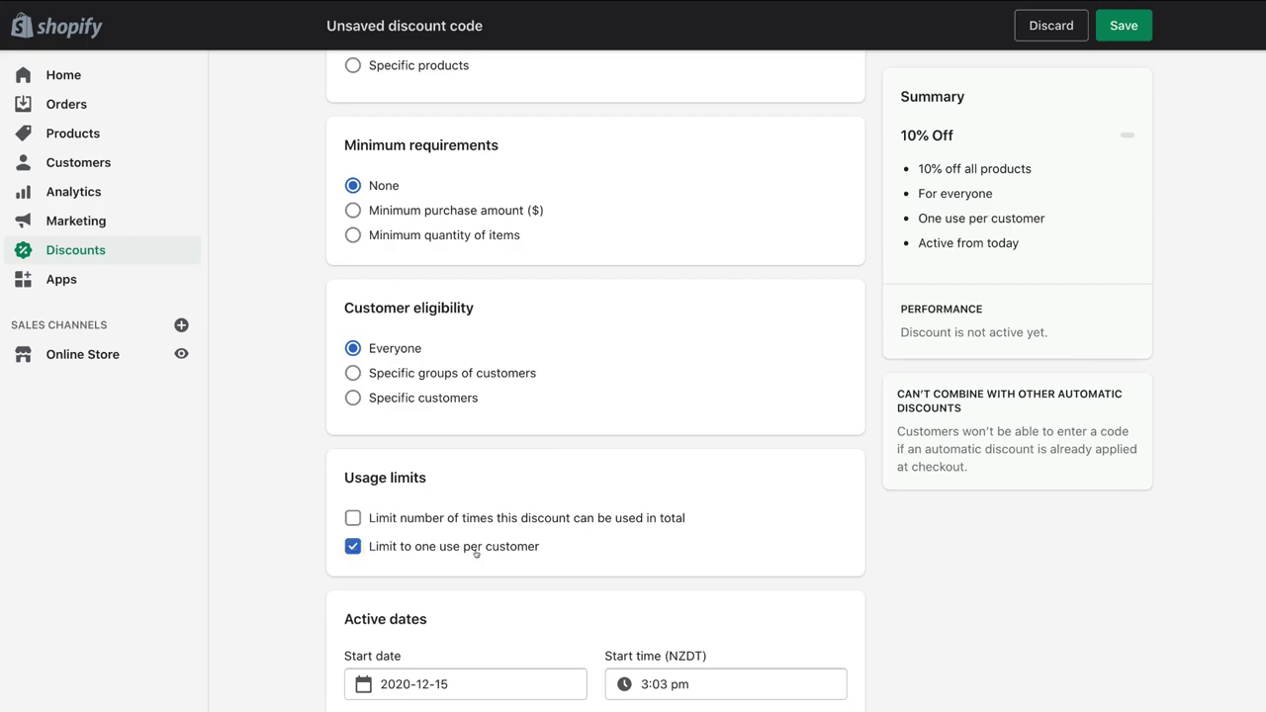
pyautogui.scroll(-1, 472, 553)
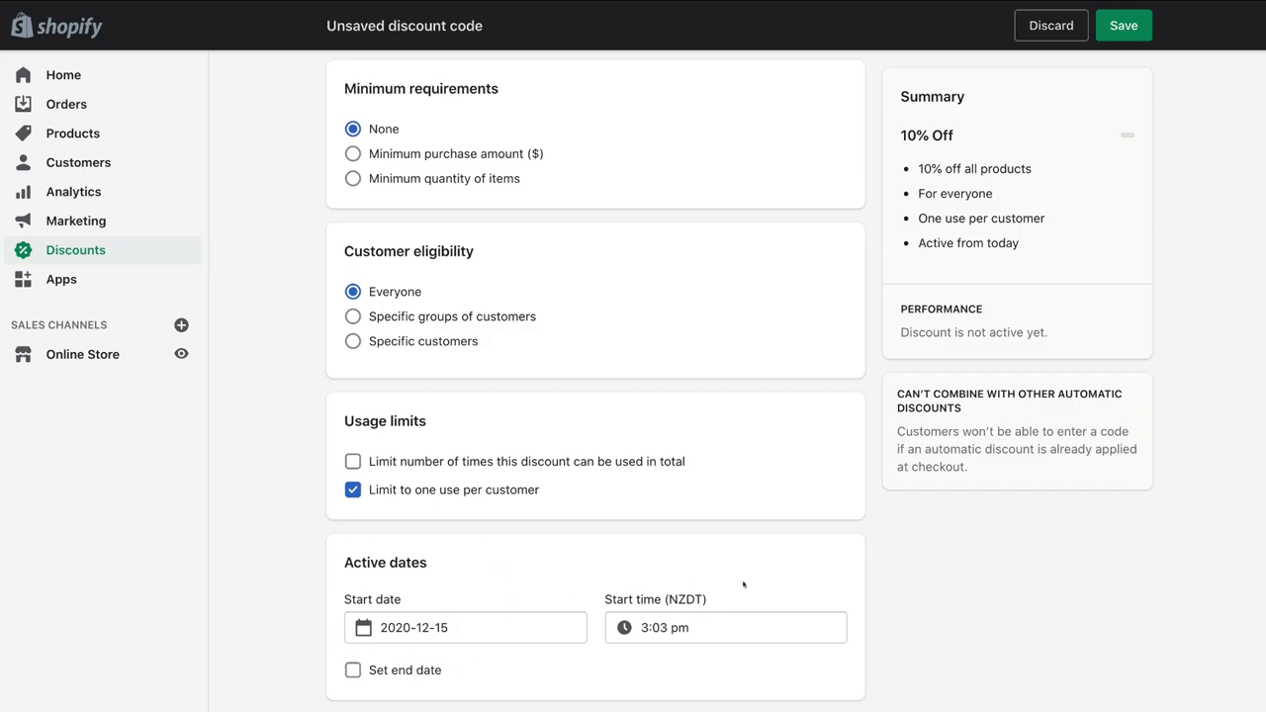
pyautogui.click(1123, 25)
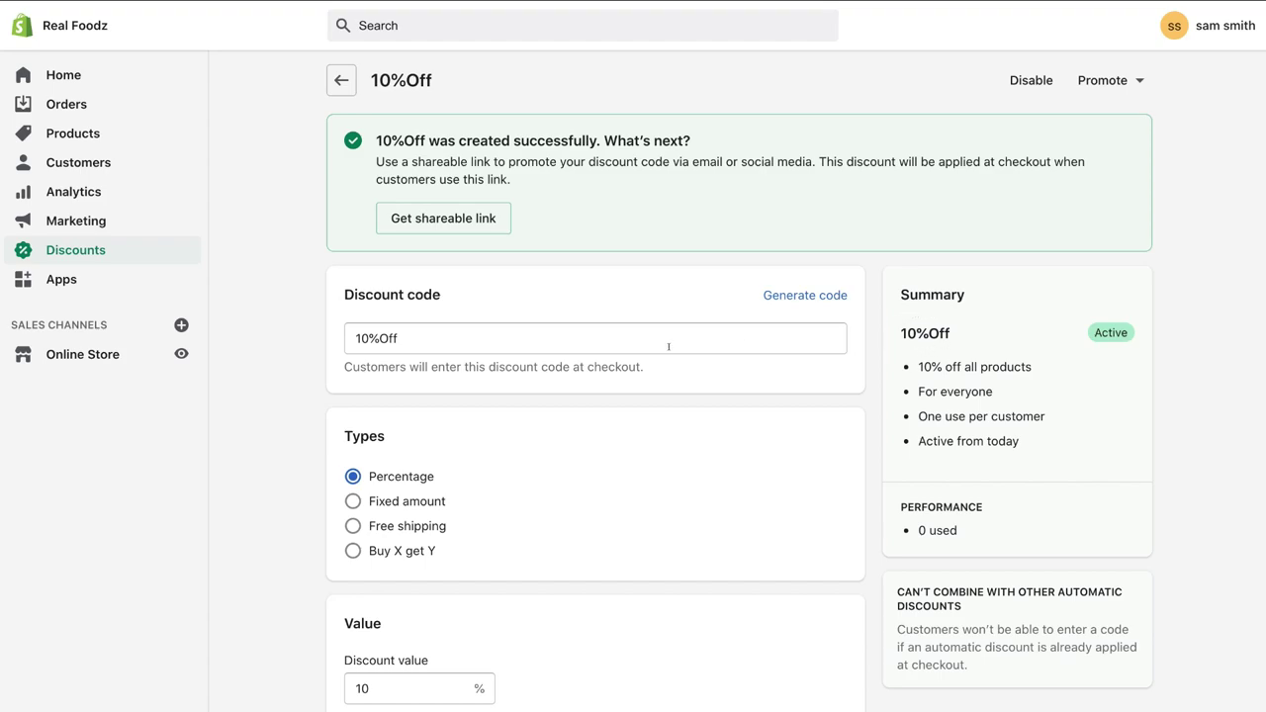
# Step: Rename the discount code to TENOFF4YOU, save it, and select the code to copy
pyautogui.tripleClick(512, 333)
pyautogui.write('TENOFF4YOU')
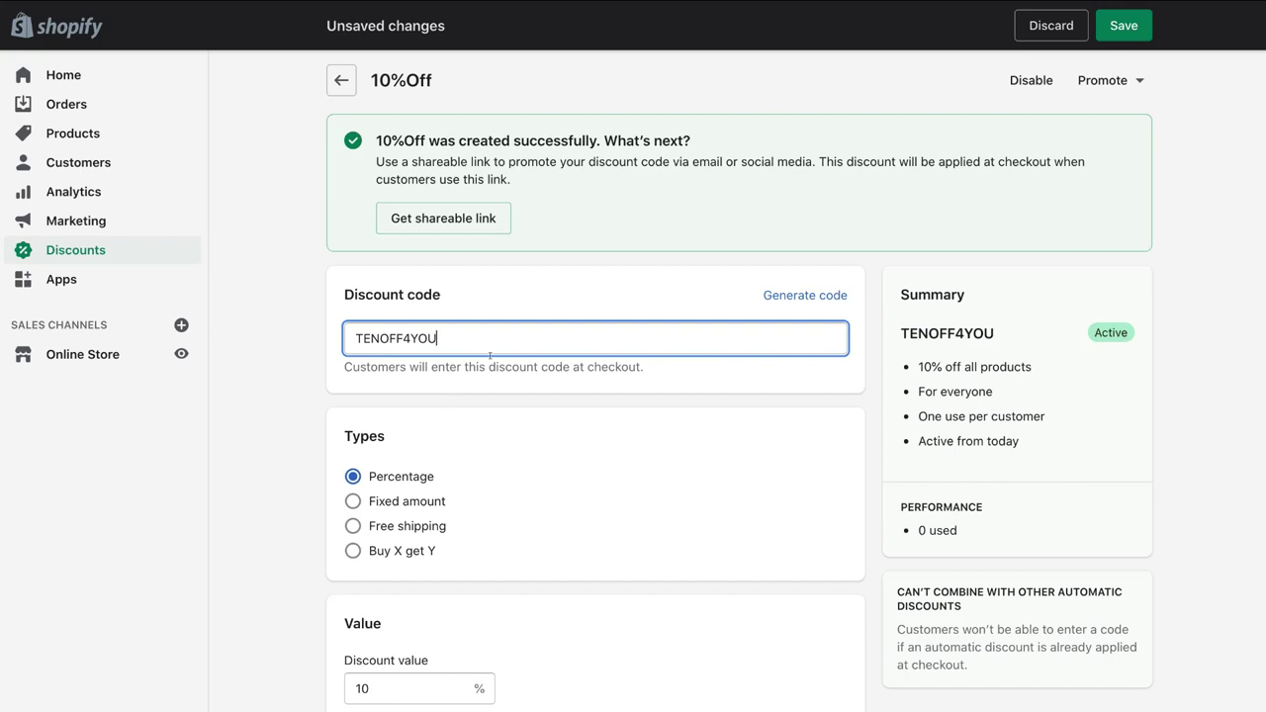
pyautogui.click(1112, 28)
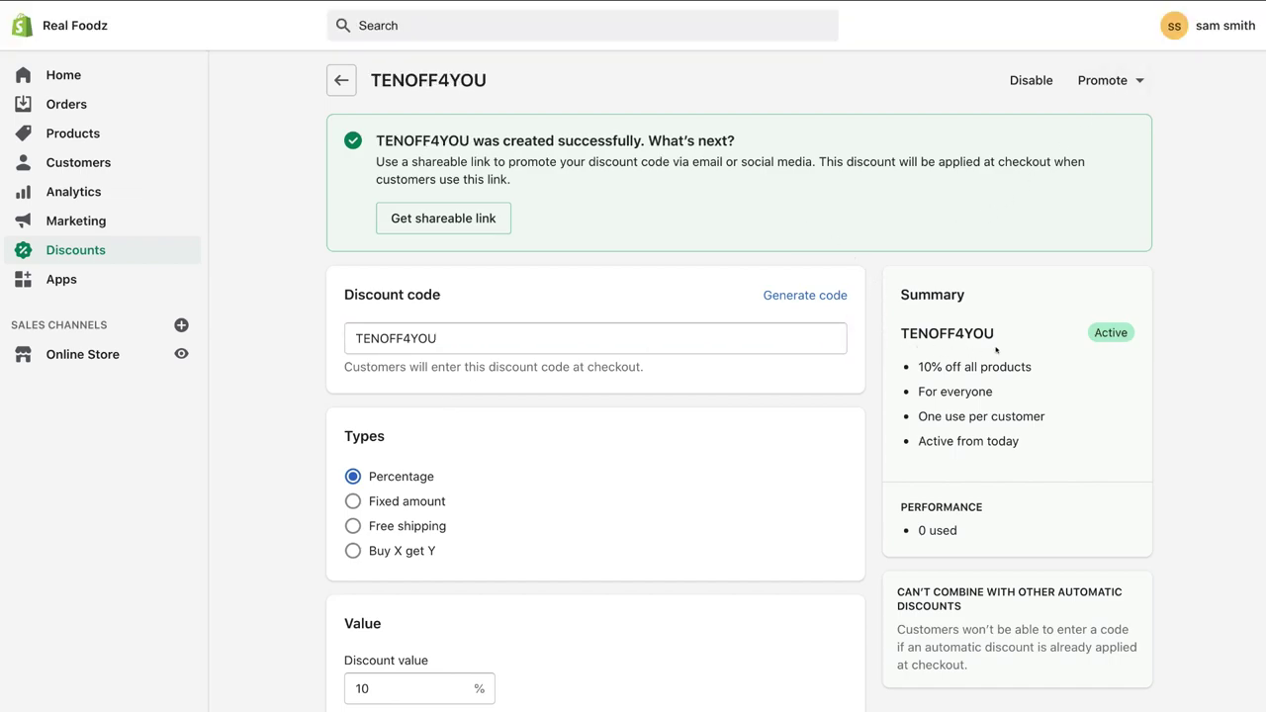
pyautogui.doubleClick(493, 336)
pyautogui.press('super+c')
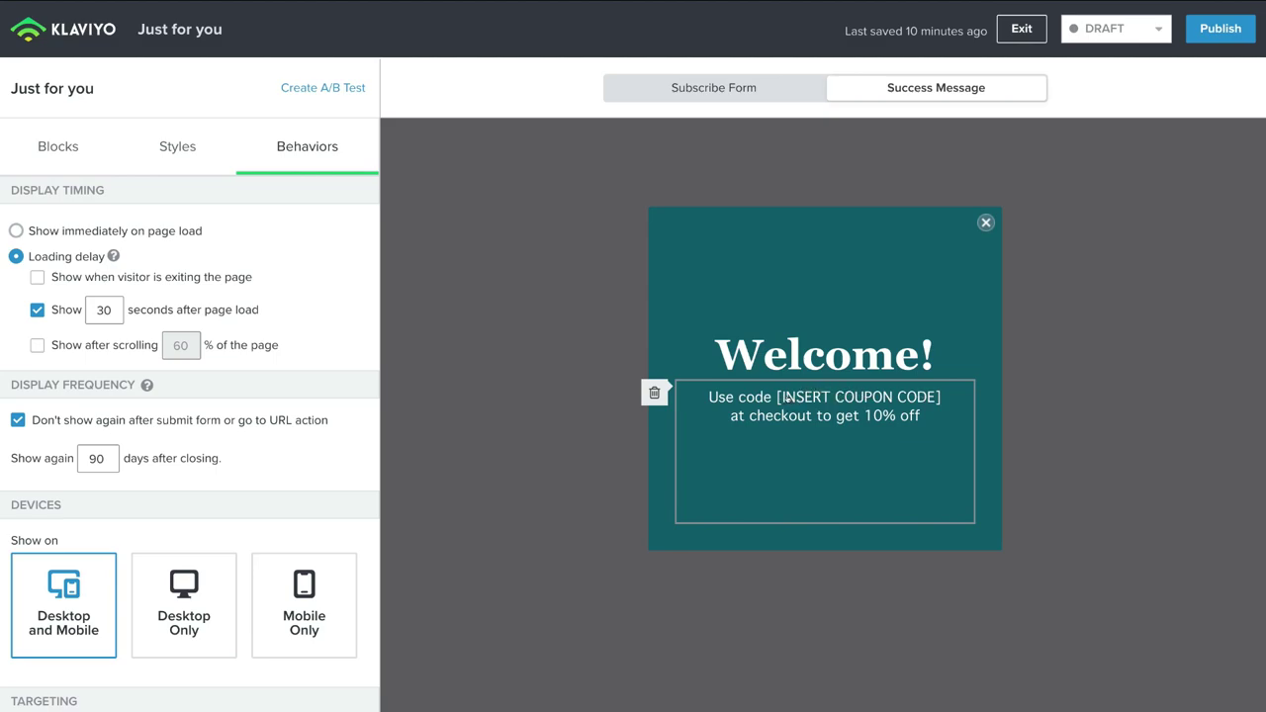
# Step: Replace the INSERT COUPON CODE placeholder in the success message with TENOFF4YOU
pyautogui.click(787, 397)
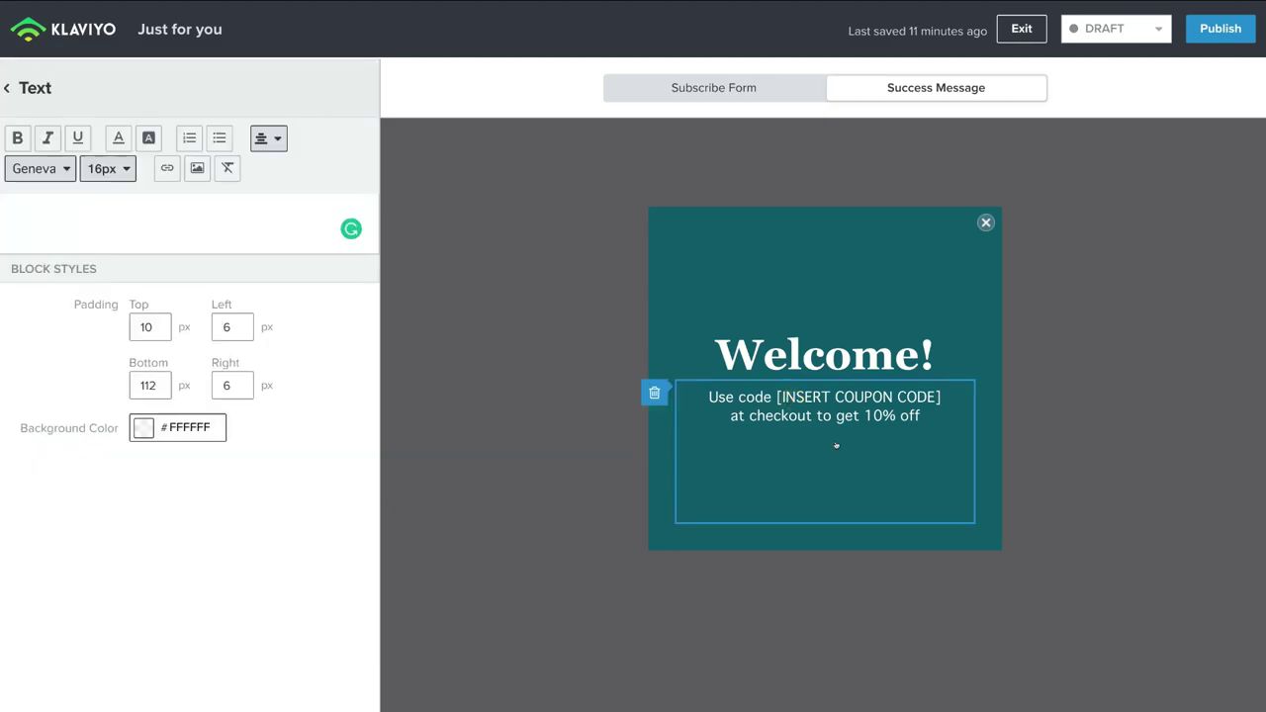
pyautogui.tripleClick(180, 210)
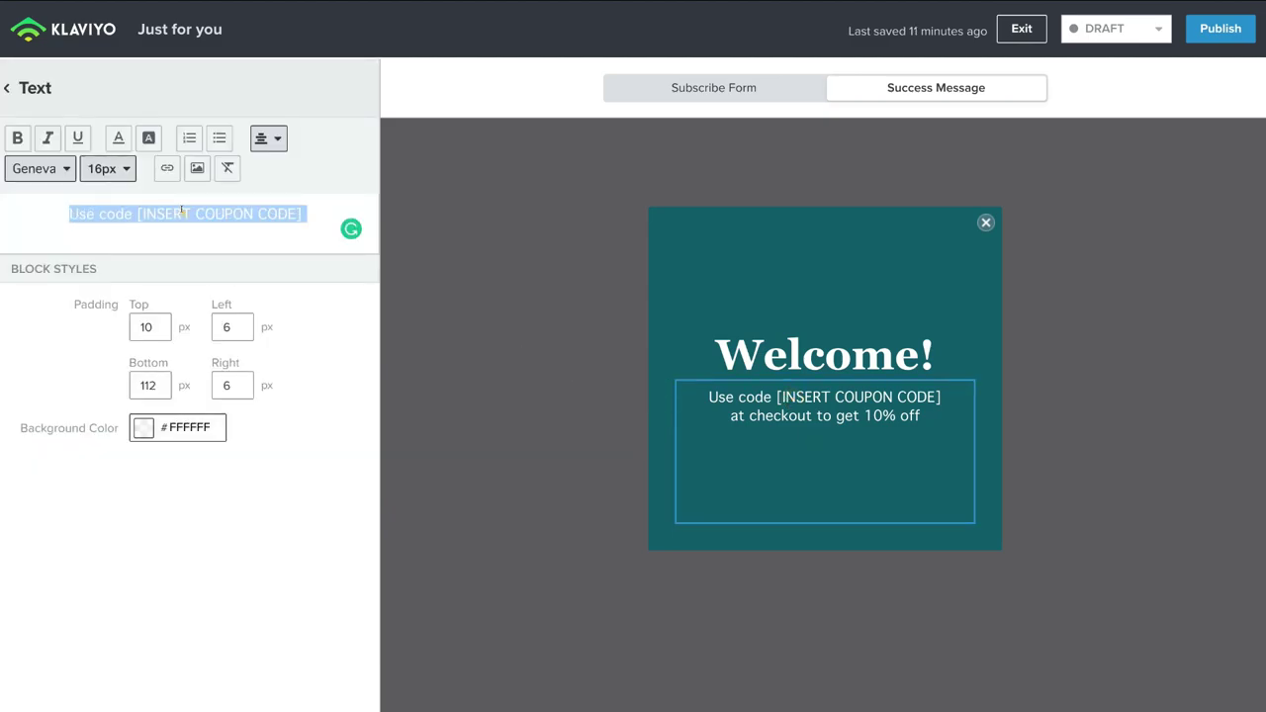
pyautogui.click(295, 211)
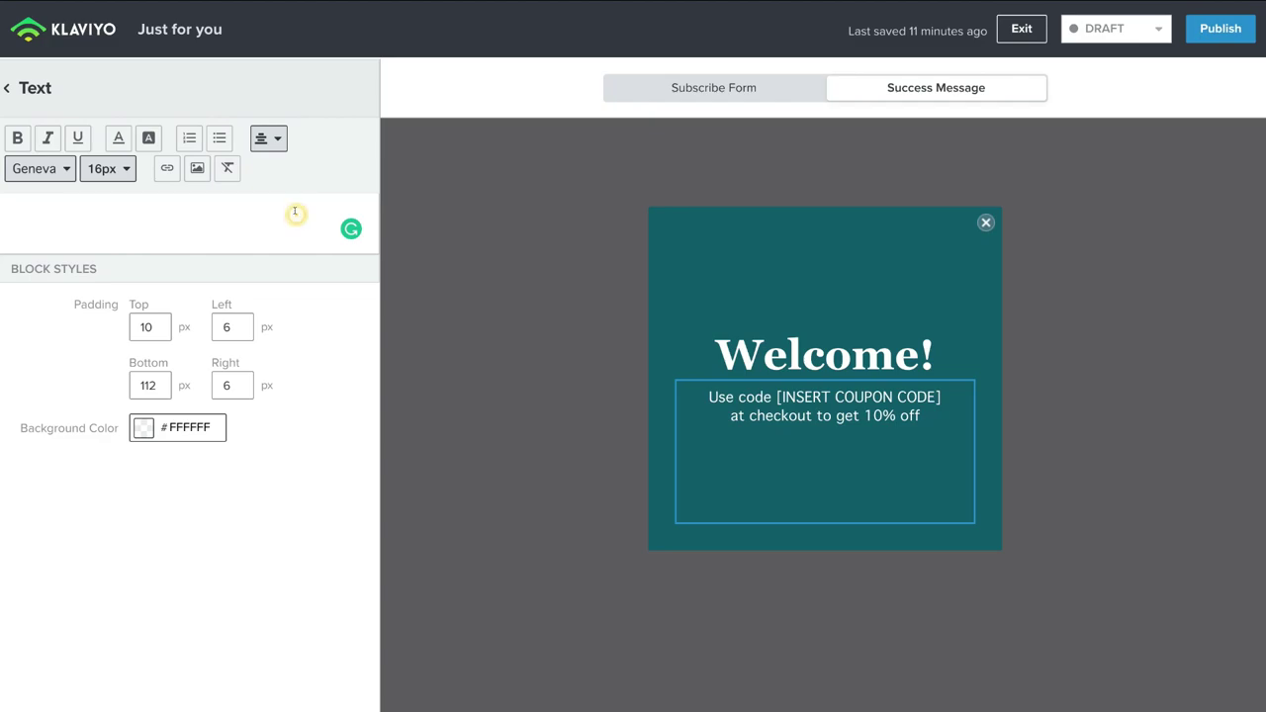
pyautogui.moveTo(295, 210); pyautogui.dragTo(139, 209)
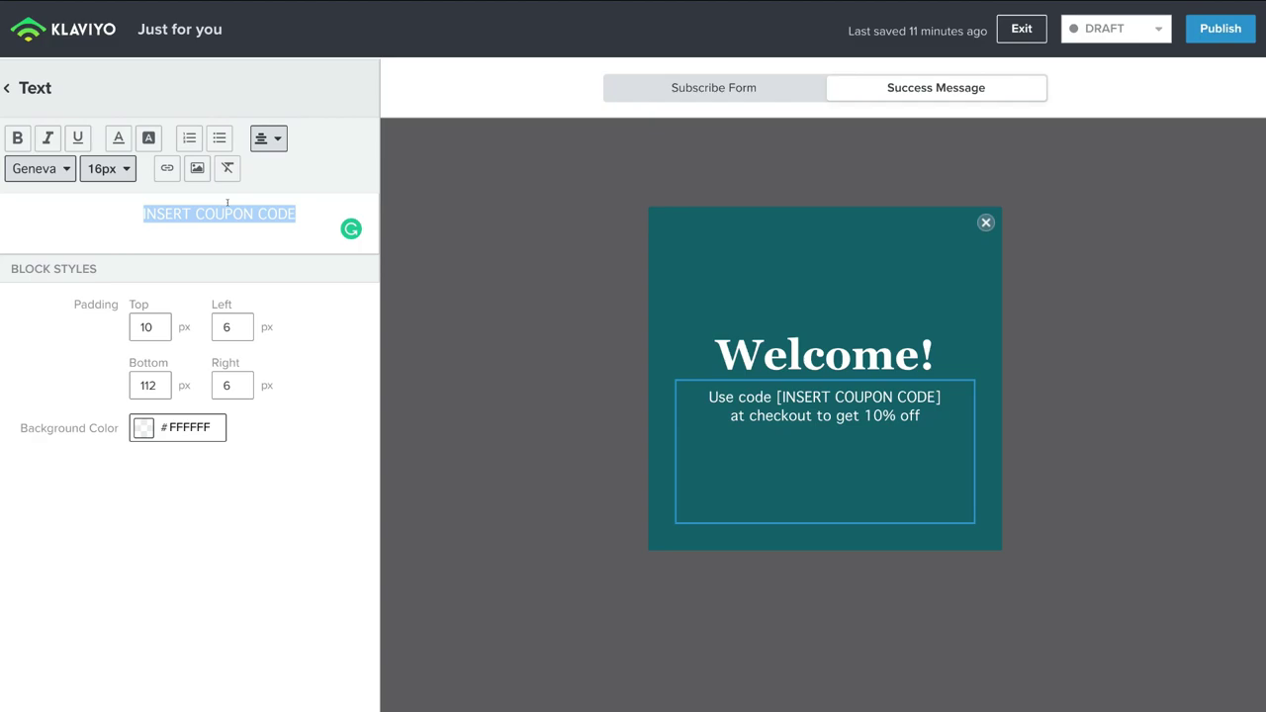
pyautogui.press('super+v')
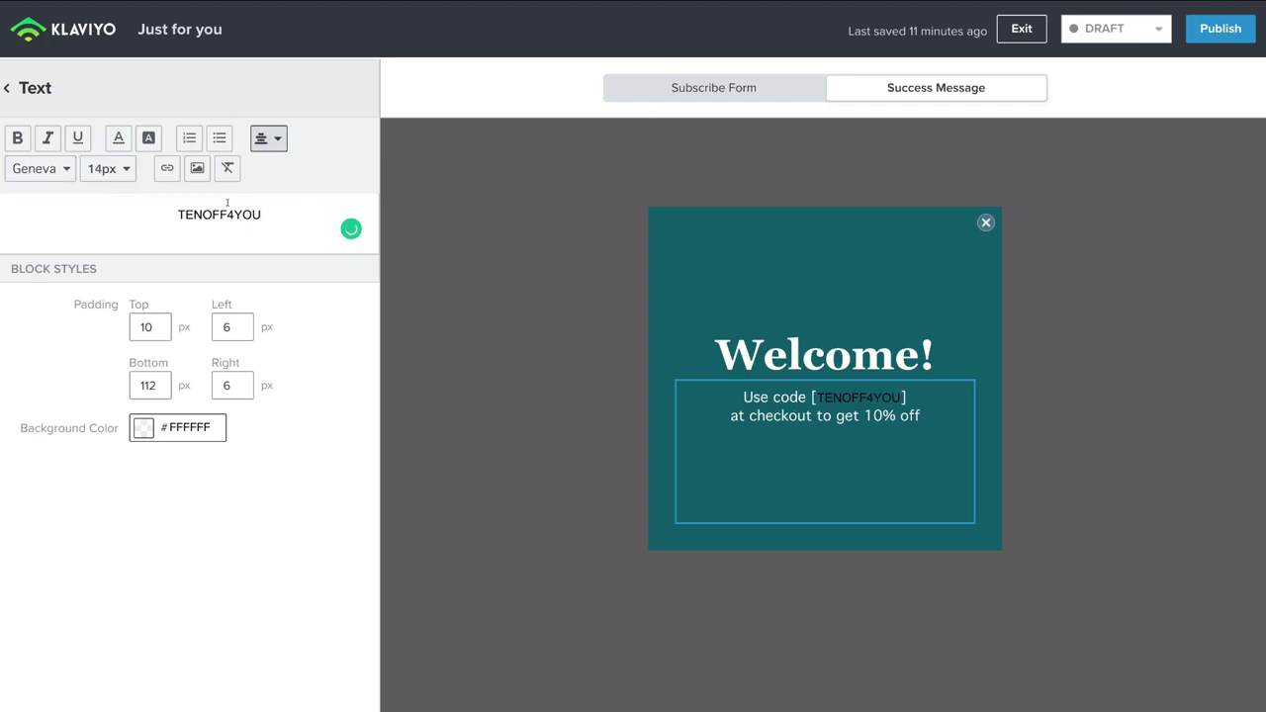
# Step: Colour the TENOFF4YOU code FAF5F5 and return to the form's Blocks list
pyautogui.moveTo(262, 214); pyautogui.dragTo(176, 212)
pyautogui.click(117, 137)
pyautogui.click(123, 165)
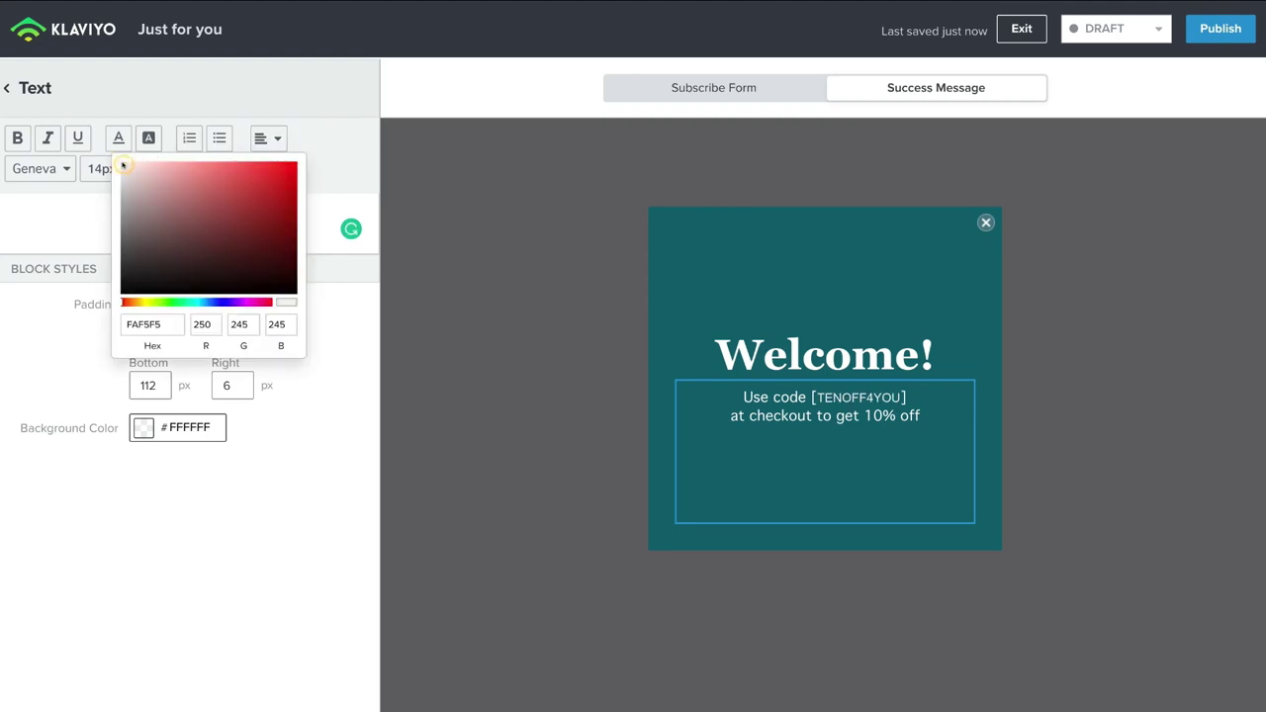
pyautogui.click(319, 308)
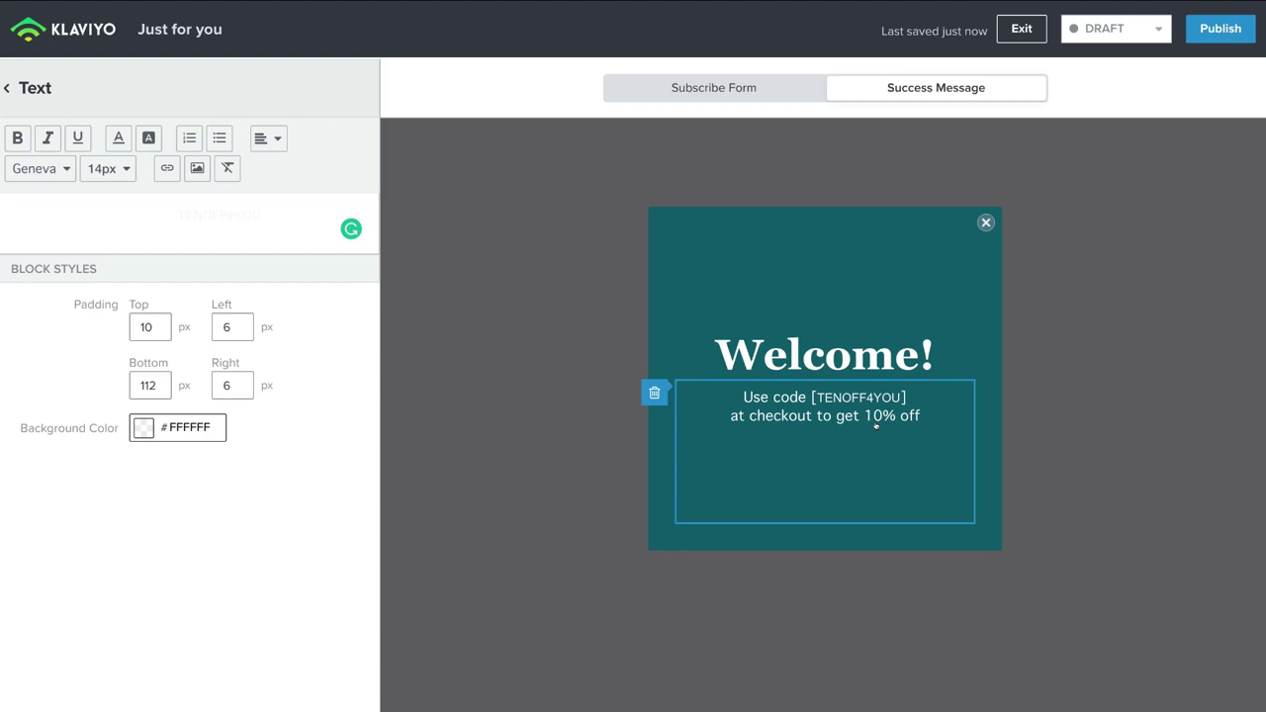
pyautogui.click(906, 423)
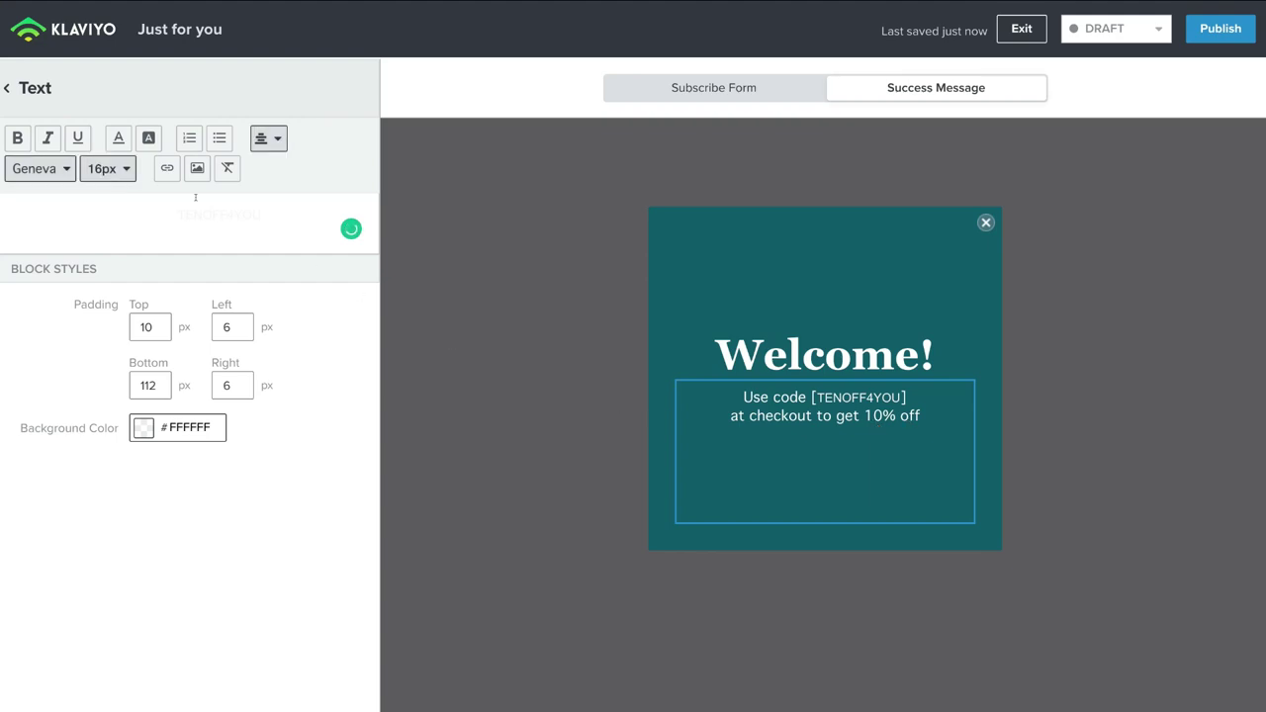
pyautogui.click(20, 88)
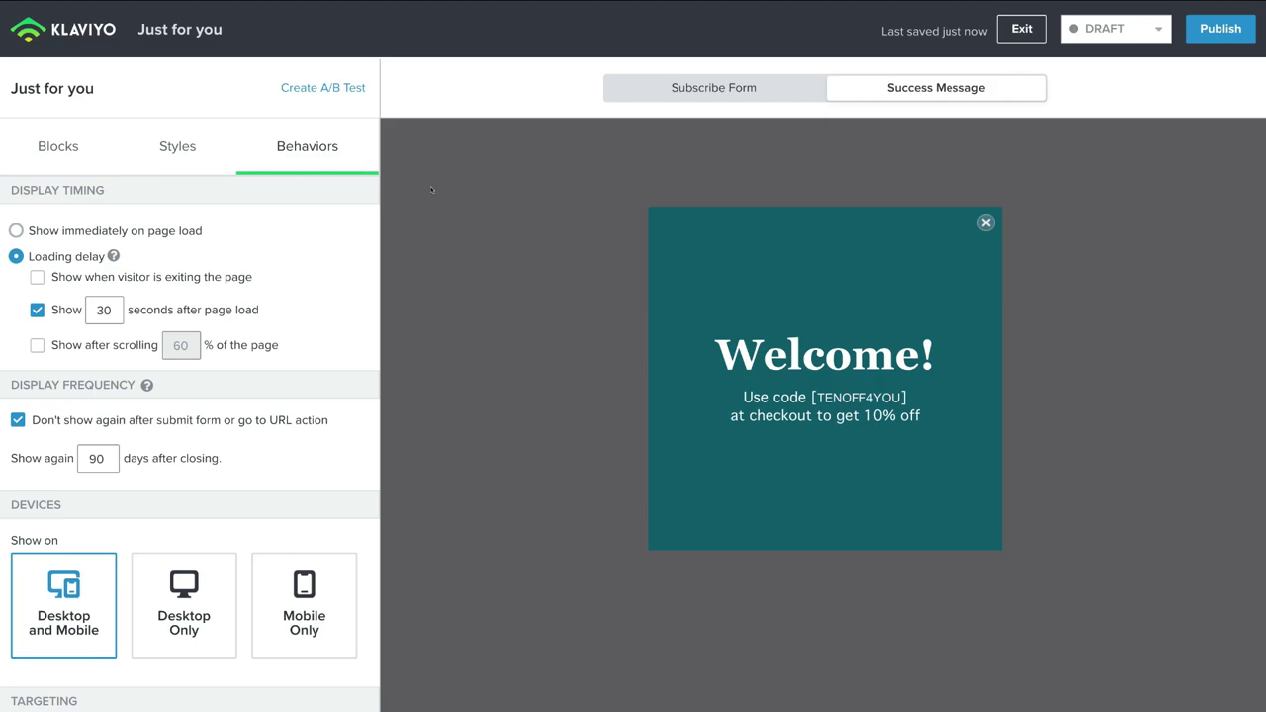
pyautogui.click(61, 151)
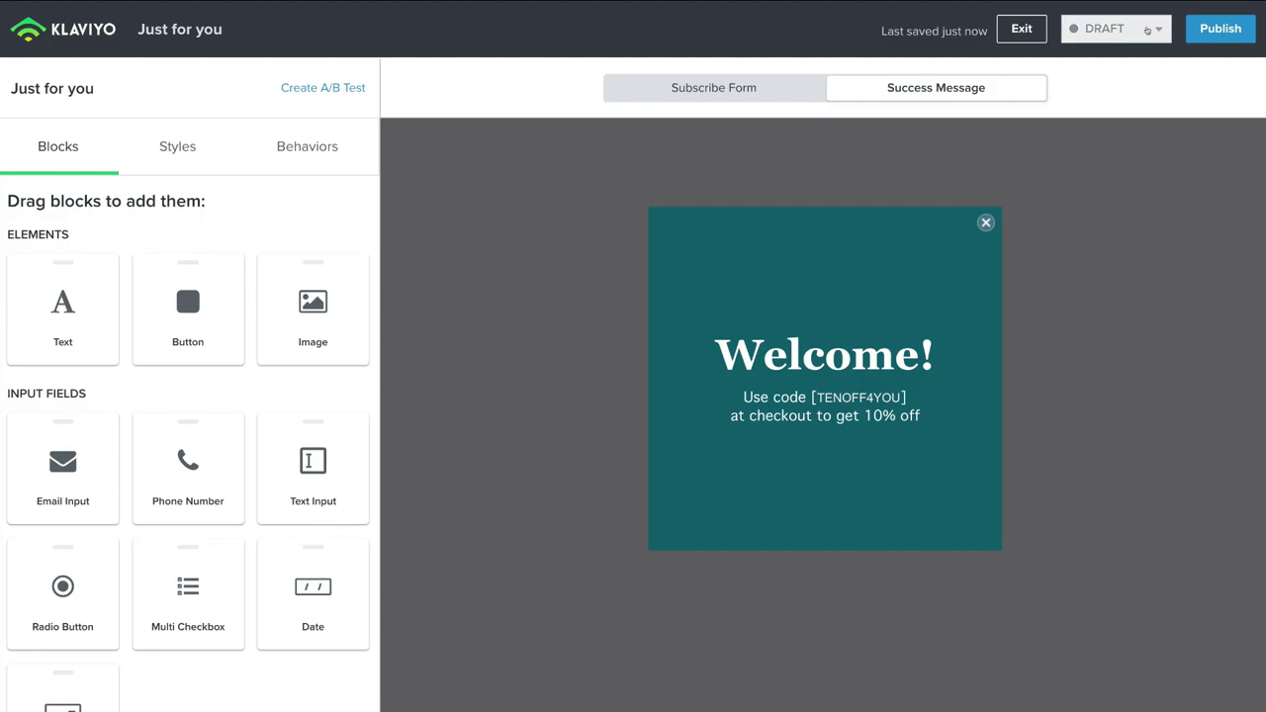
# Step: Switch the Just for you form from DRAFT to LIVE, publish it, and exit to Signup Forms
pyautogui.click(1150, 30)
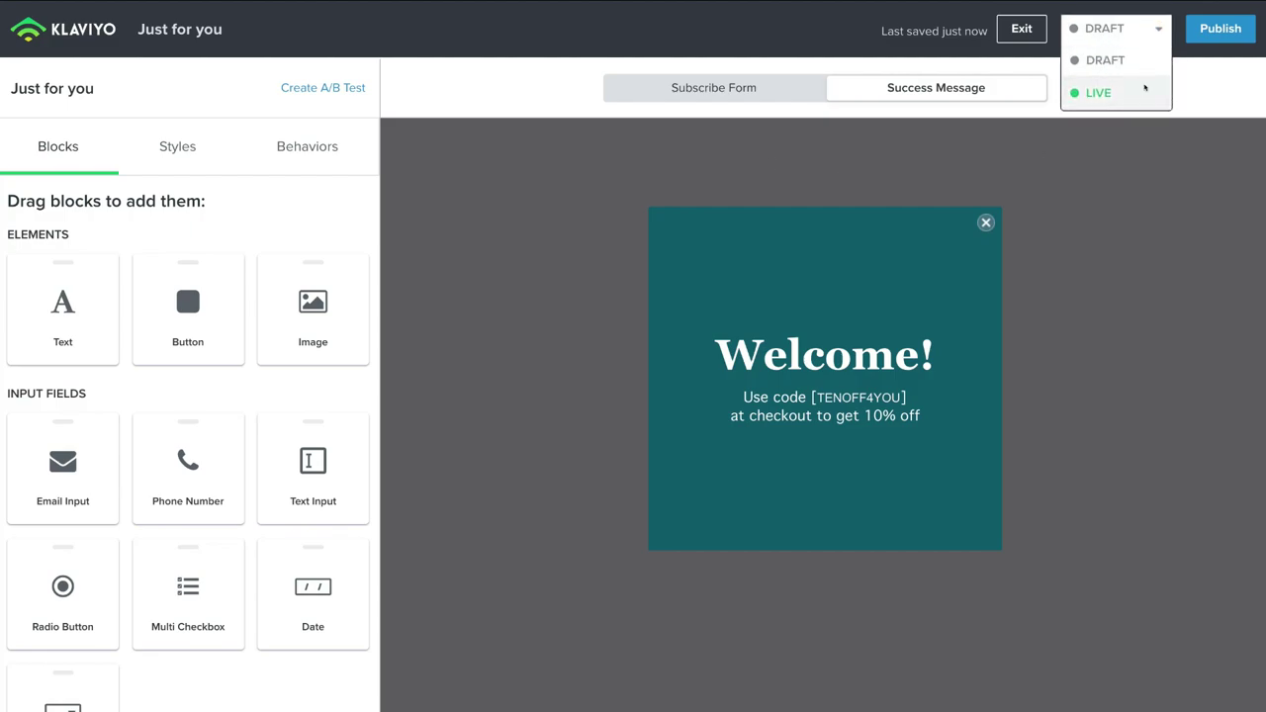
pyautogui.click(1143, 89)
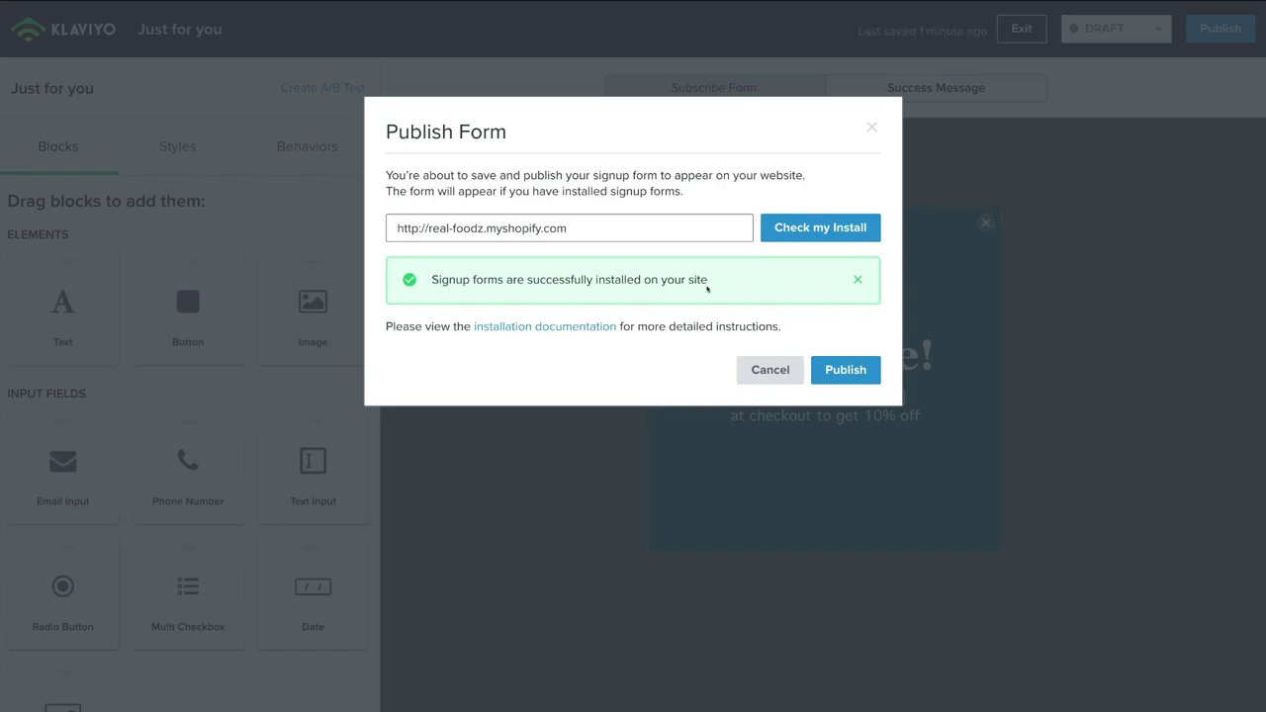
pyautogui.click(829, 364)
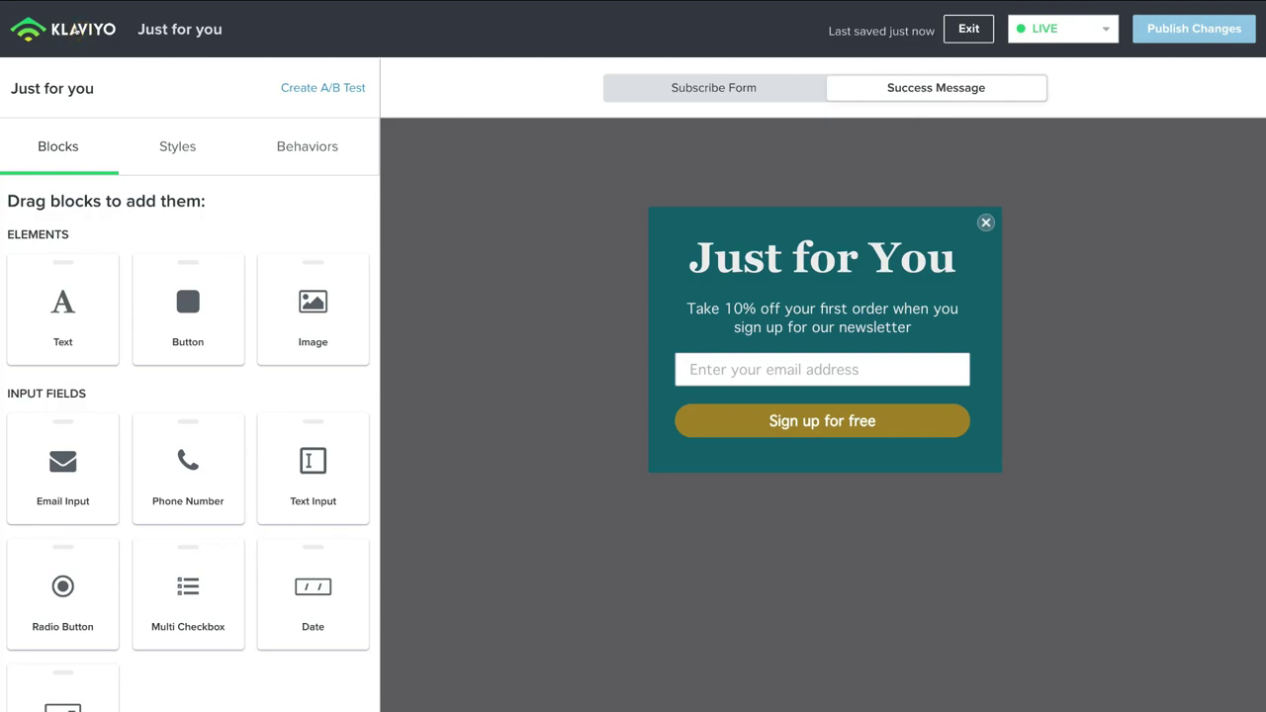
pyautogui.click(77, 30)
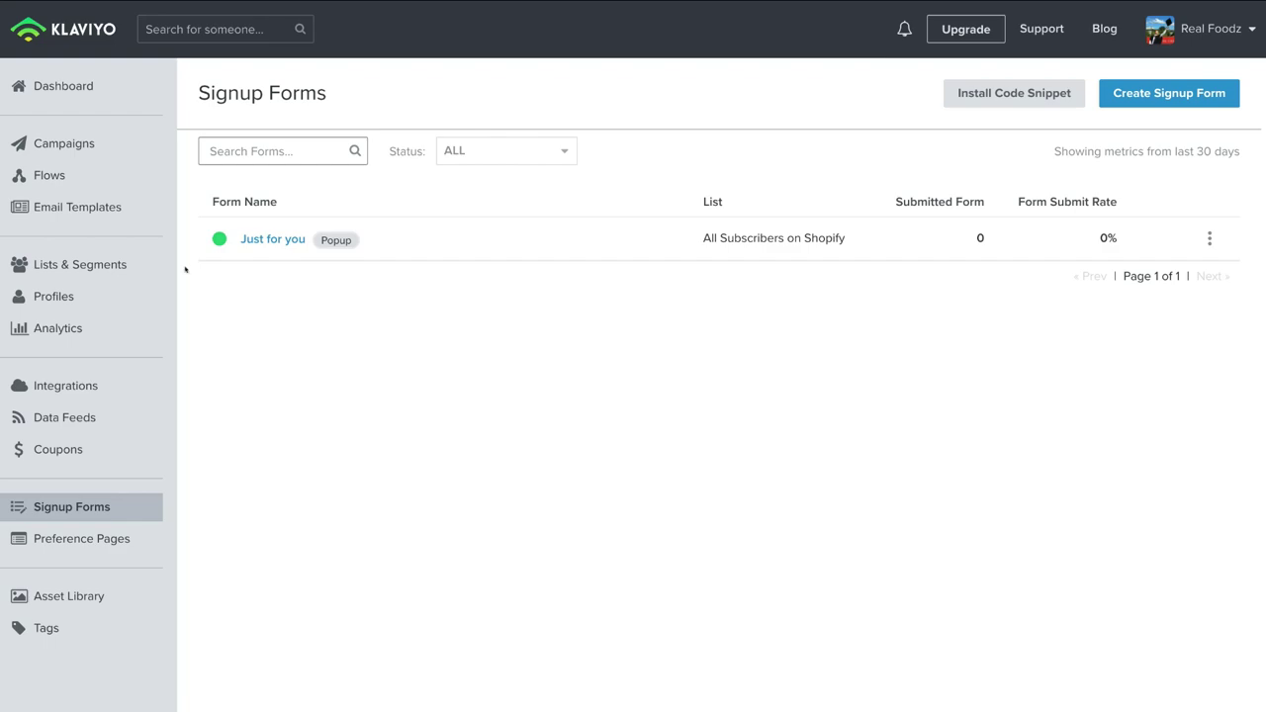
# Step: Go to the Campaigns page from the left sidebar
pyautogui.click(90, 145)
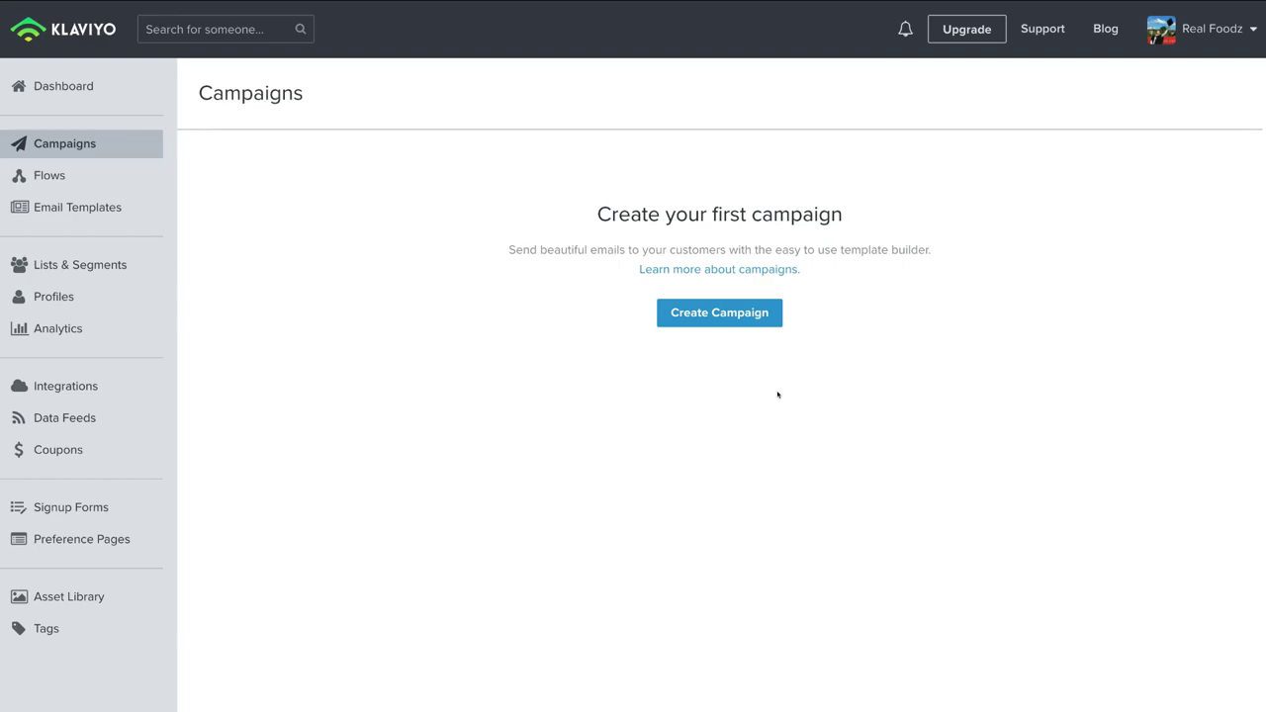
# Step: Create a new campaign named 'New Promotion'
pyautogui.click(718, 319)
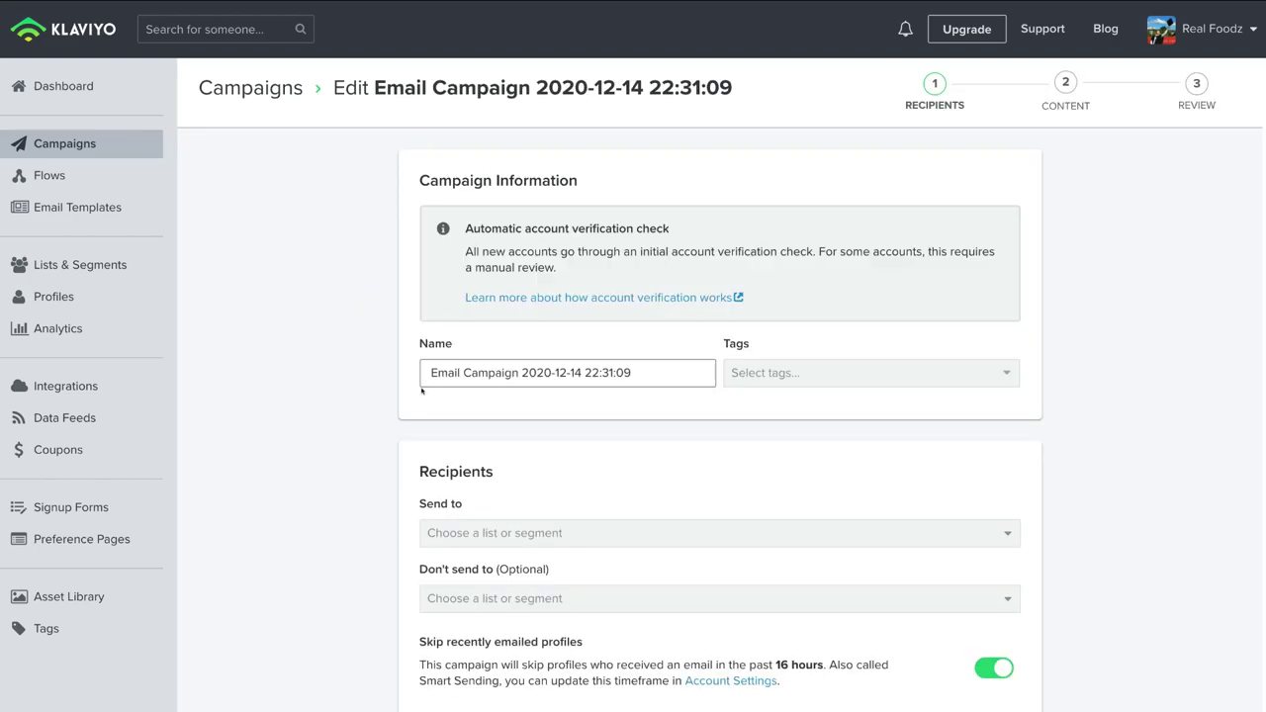
pyautogui.tripleClick(467, 373)
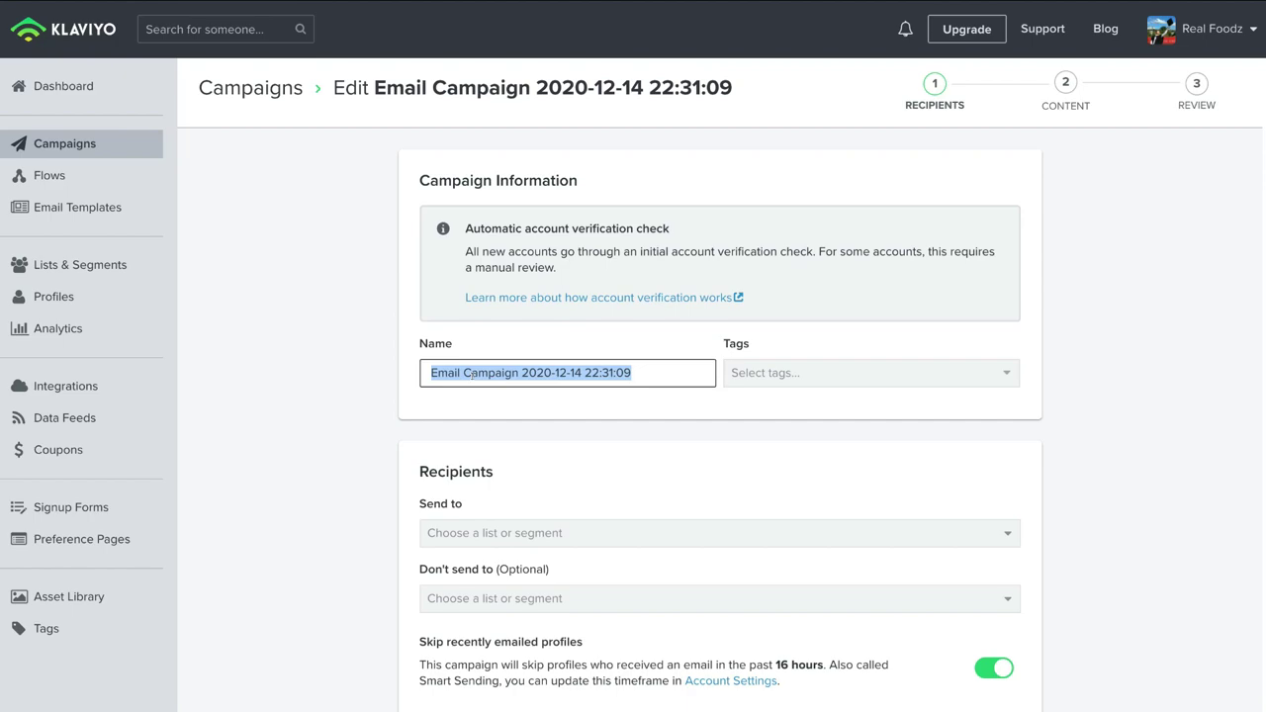
pyautogui.write('New Promotion')
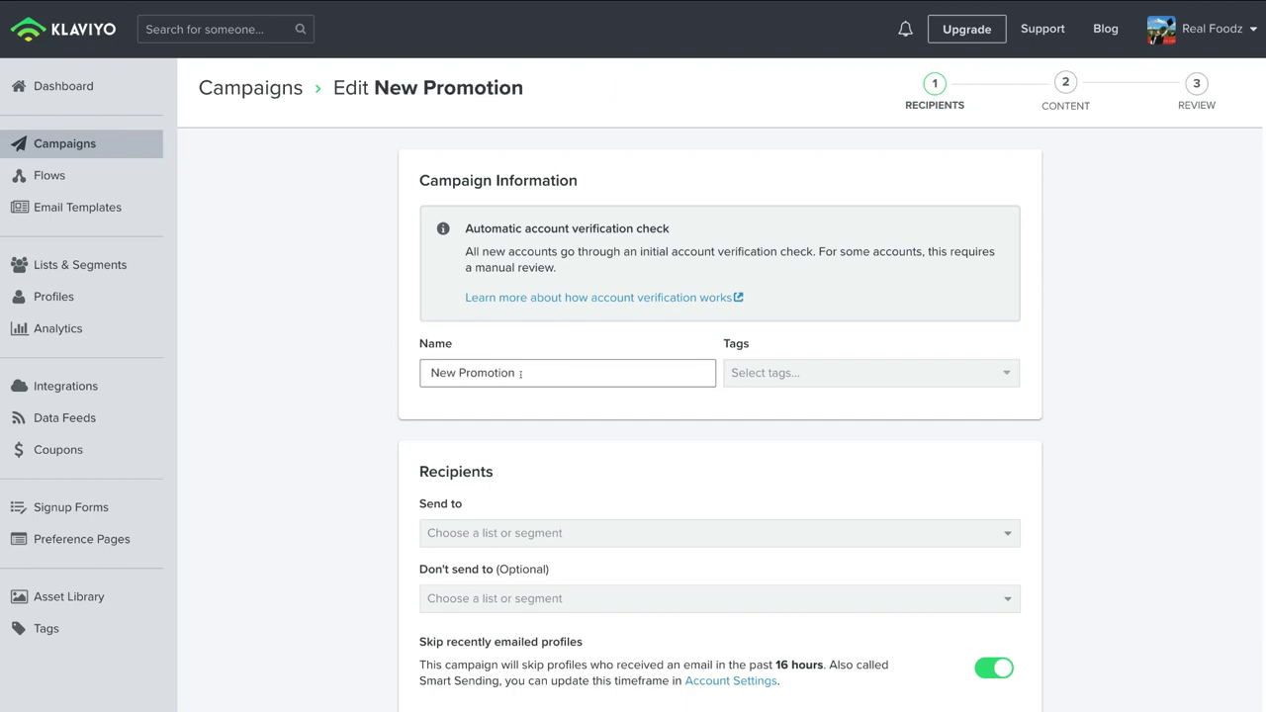
pyautogui.scroll(-2, 408, 459)
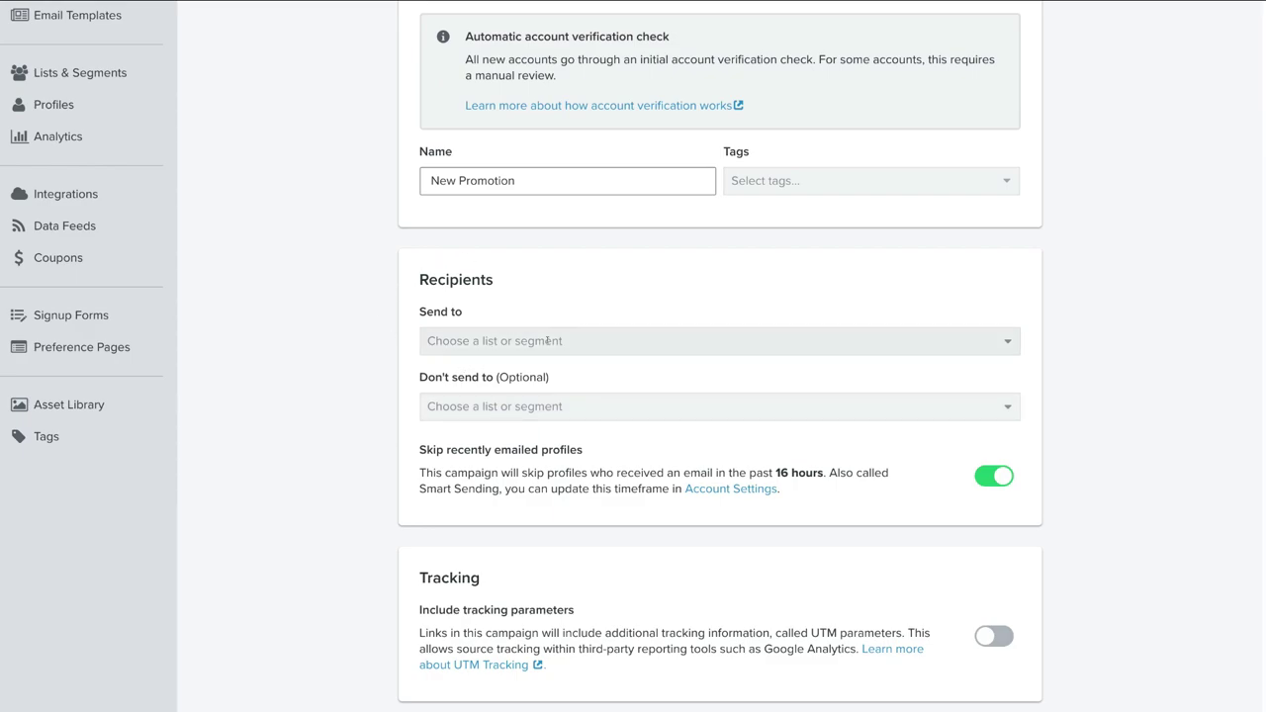
# Step: Send to All Subscribers on Shopify, turn off skipping recently emailed profiles, and continue to content
pyautogui.click(593, 337)
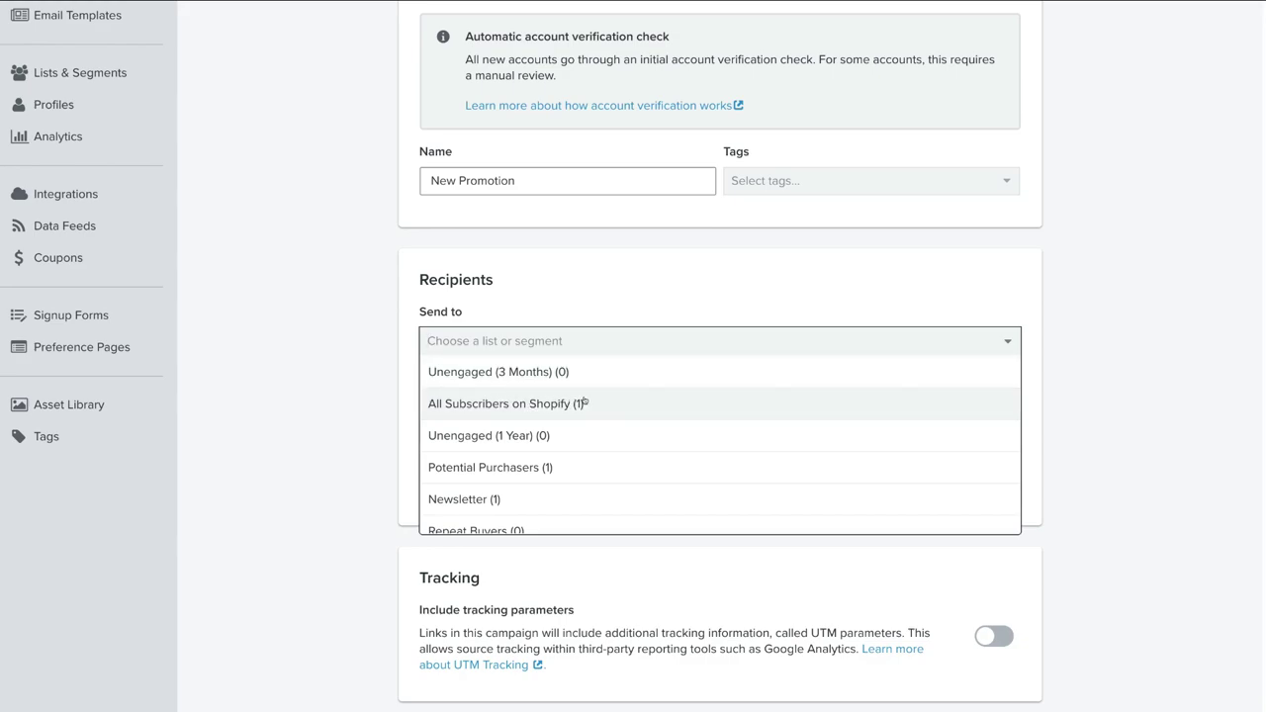
pyautogui.click(586, 401)
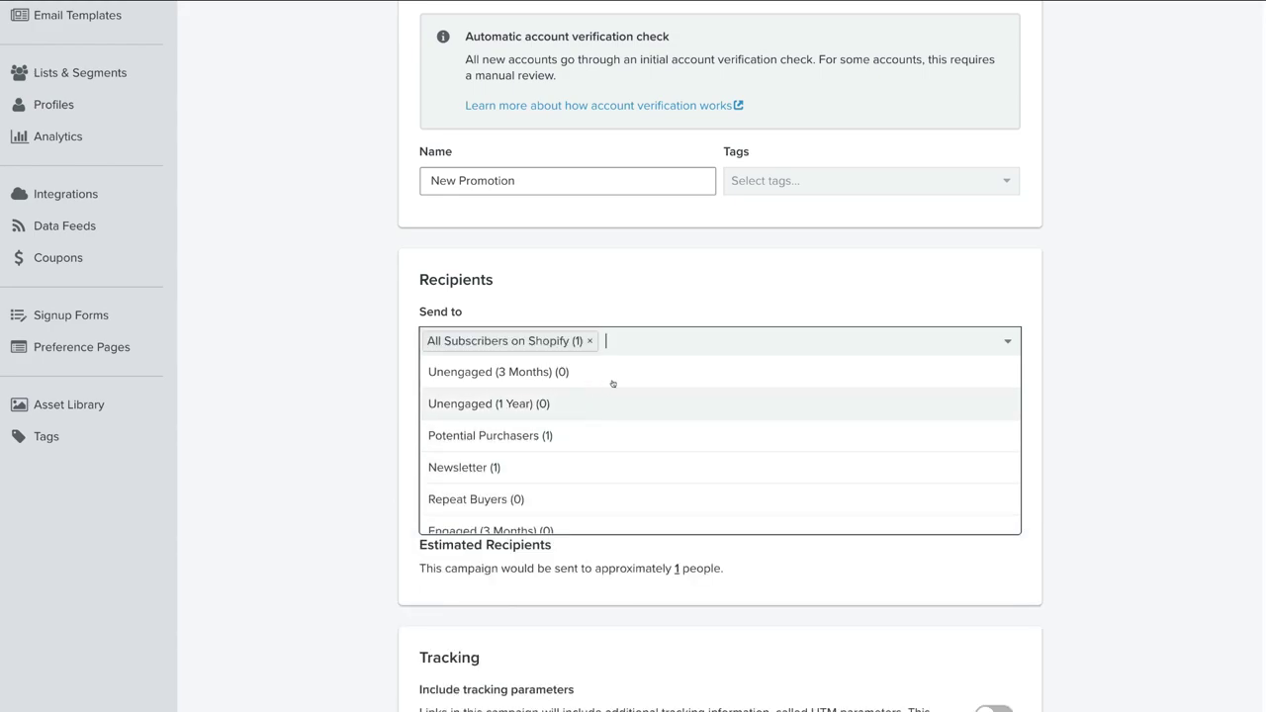
pyautogui.click(687, 285)
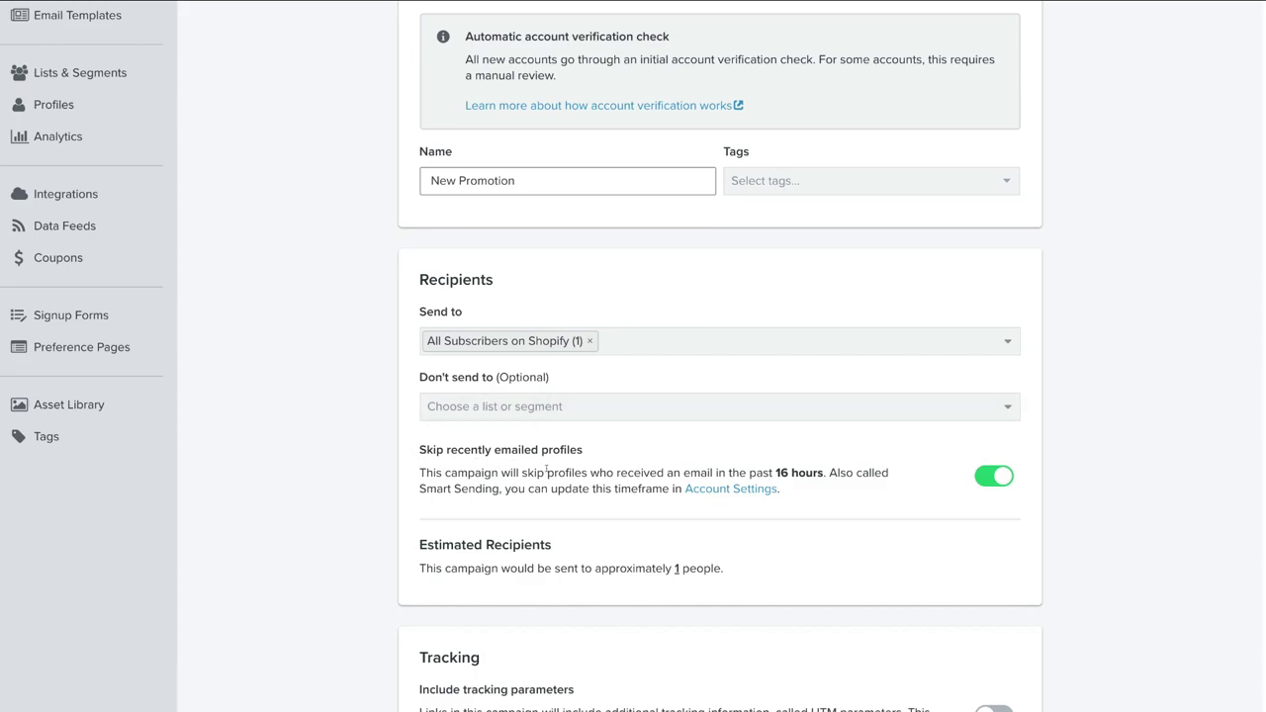
pyautogui.click(986, 476)
pyautogui.scroll(-2, 851, 528)
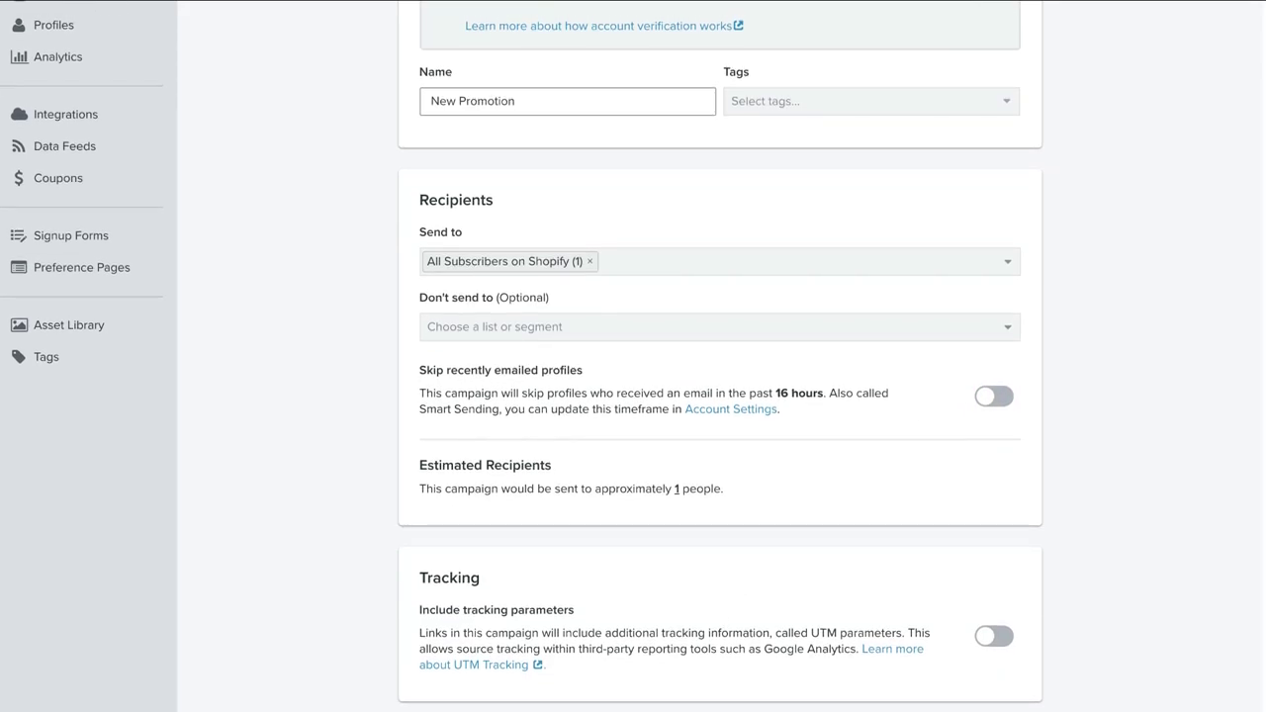
pyautogui.scroll(-2, 1156, 680)
pyautogui.click(1155, 679)
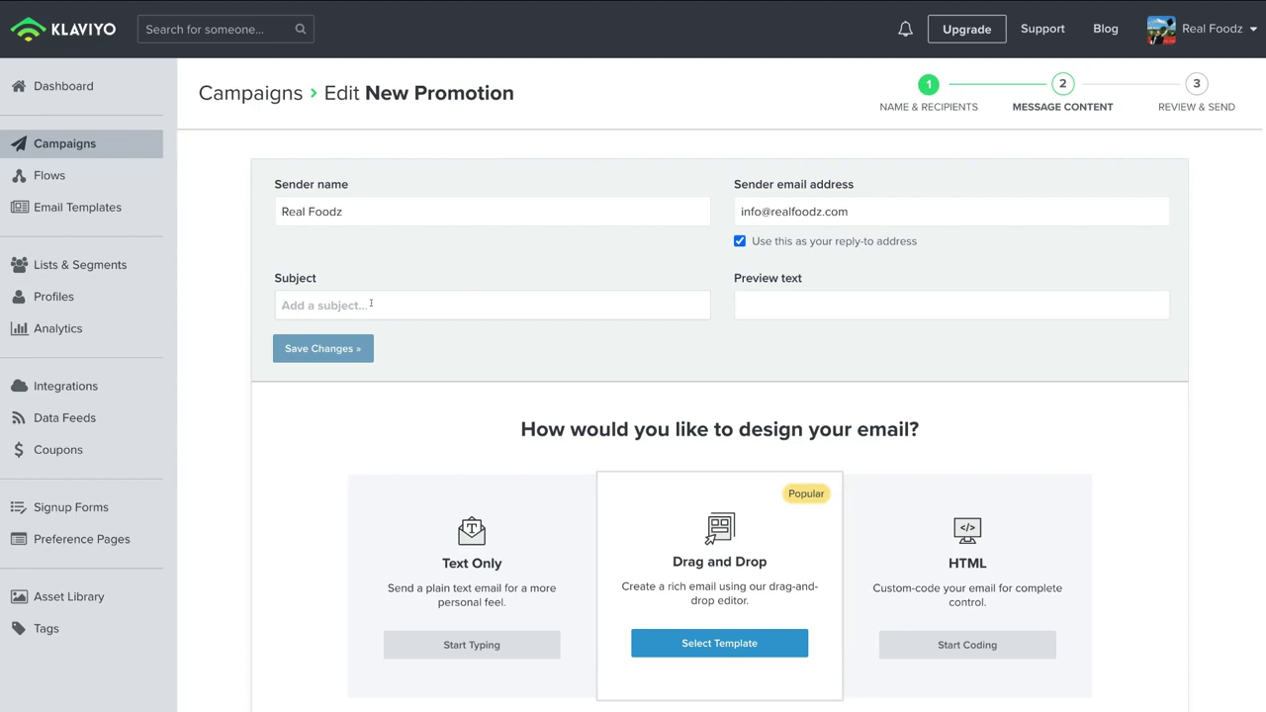
# Step: Enter subject '50% Off 24hrs ONLY' and preview text 'Limited Edition Xmas Special', then save
pyautogui.click(360, 304)
pyautogui.write('50% Off 24hrs ONLY')
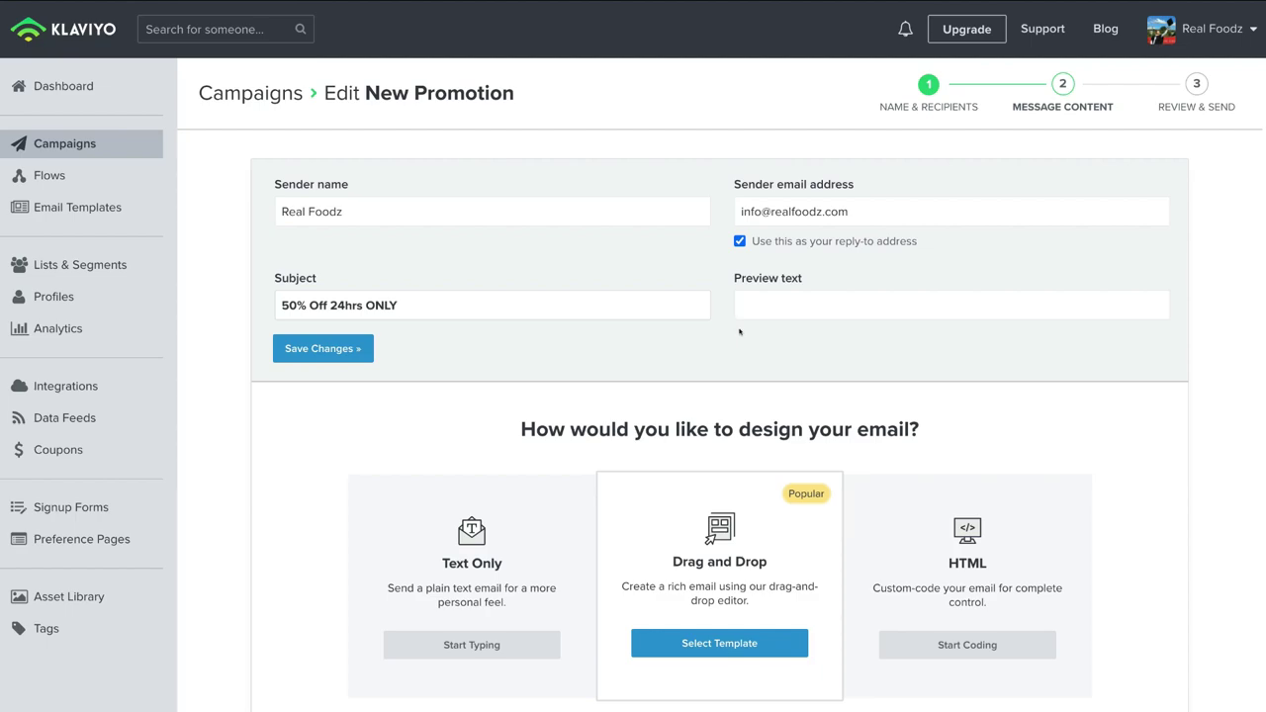
pyautogui.click(762, 301)
pyautogui.write('Limited Edition Xmas Special')
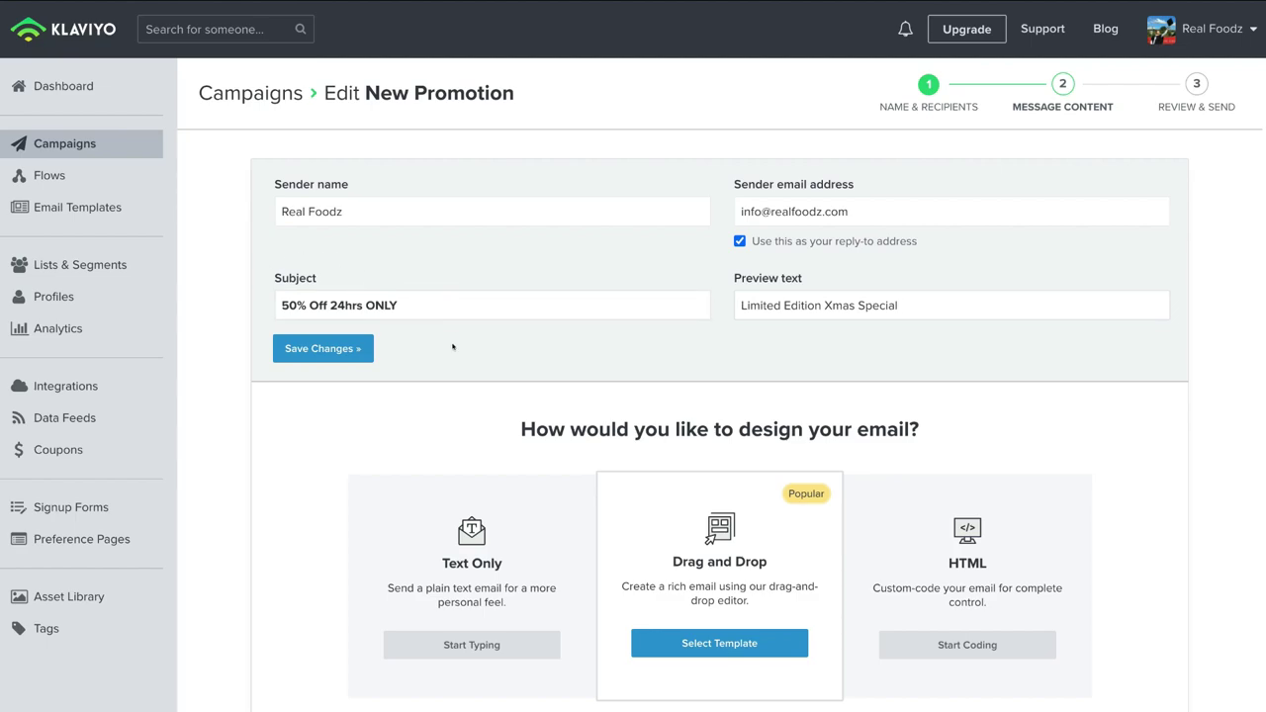
pyautogui.click(336, 349)
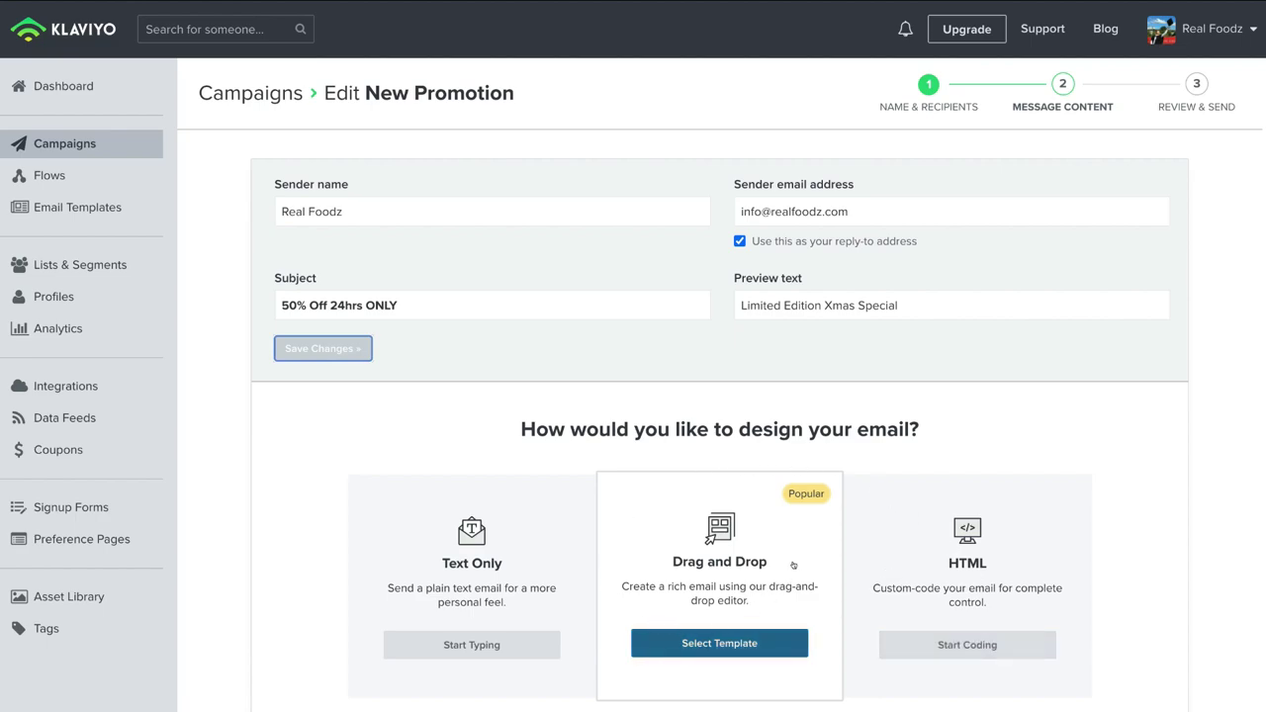
# Step: Choose the Vision and Blues themed template for the drag-and-drop email design
pyautogui.click(747, 636)
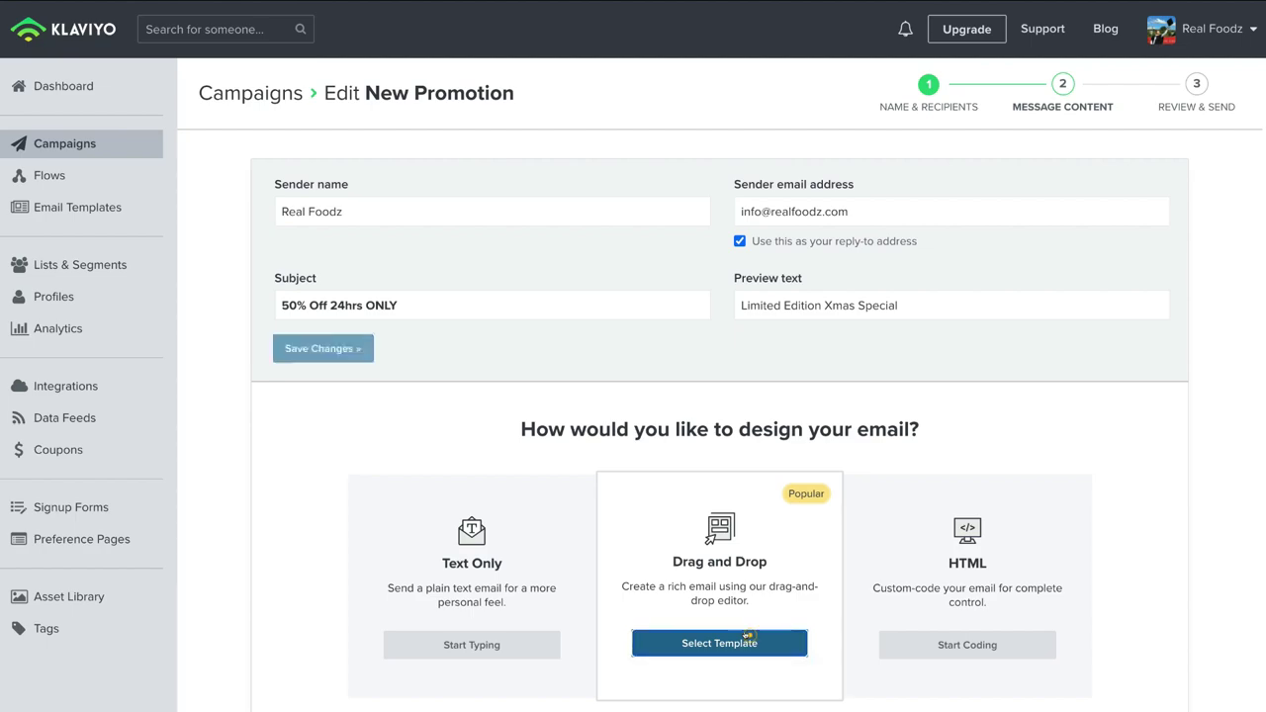
pyautogui.scroll(-3, 824, 454)
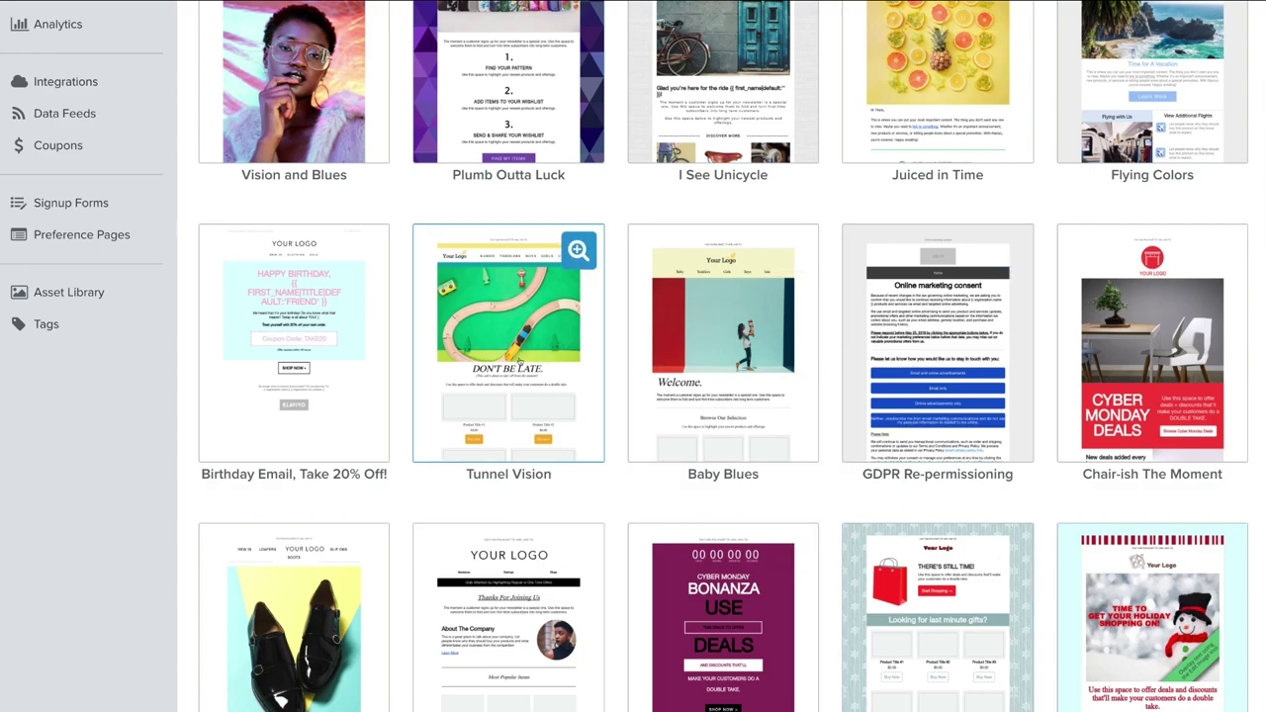
pyautogui.scroll(2, 518, 363)
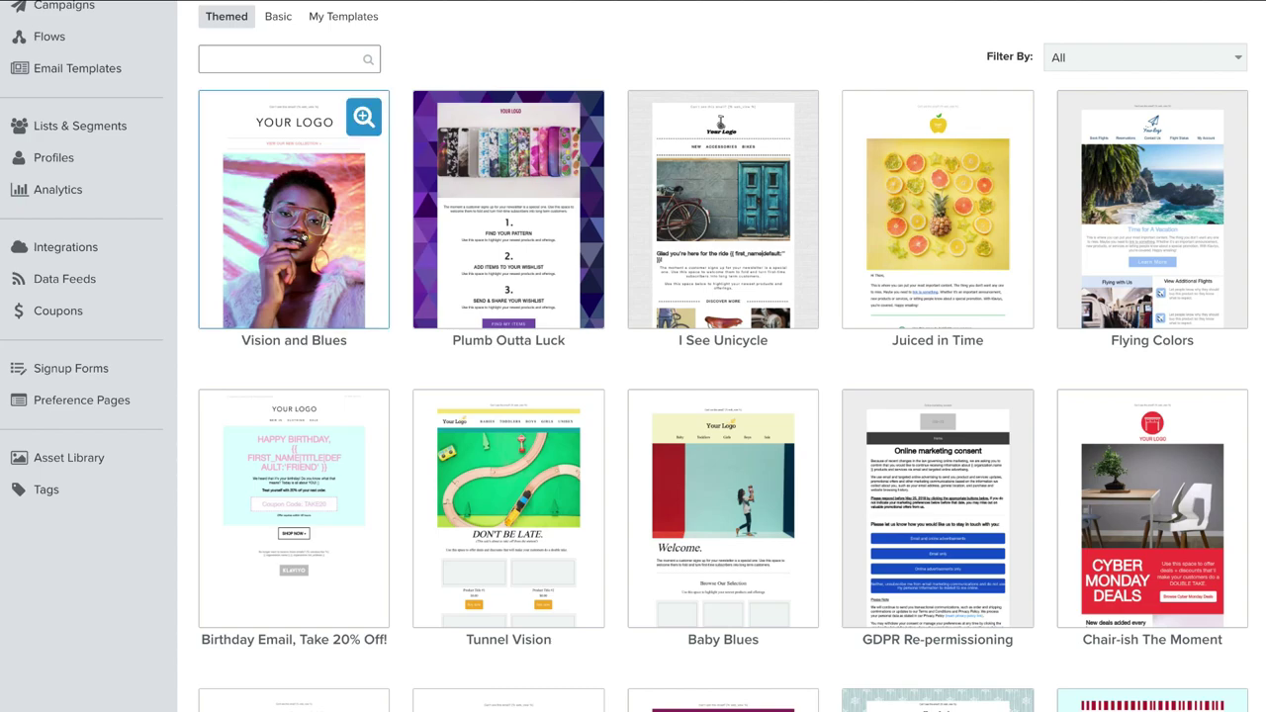
pyautogui.click(302, 236)
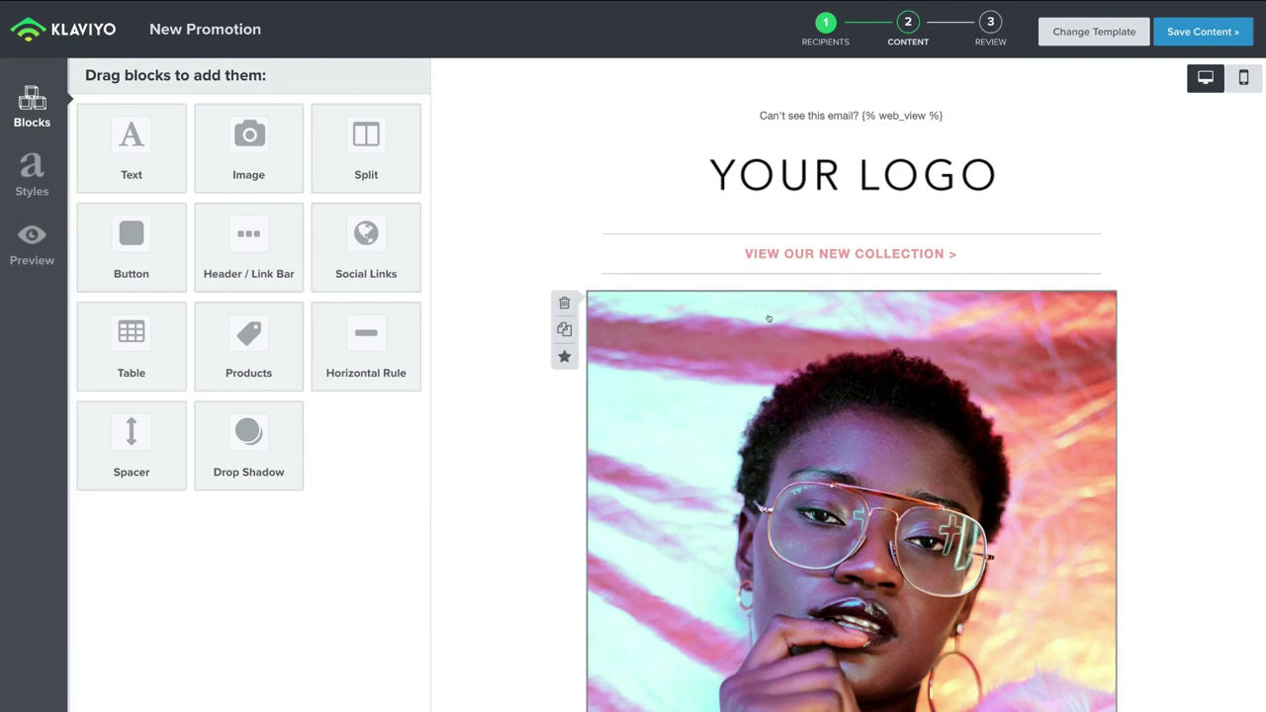
pyautogui.scroll(-3, 768, 319)
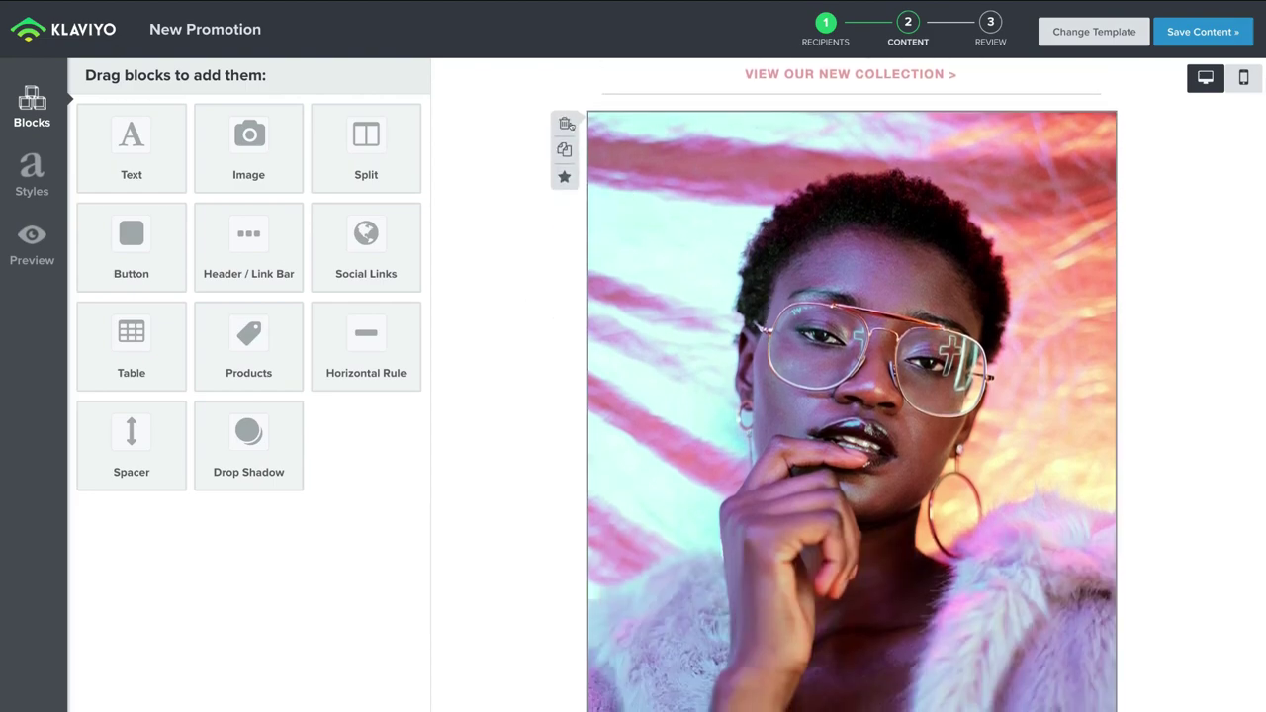
pyautogui.scroll(-1, 707, 256)
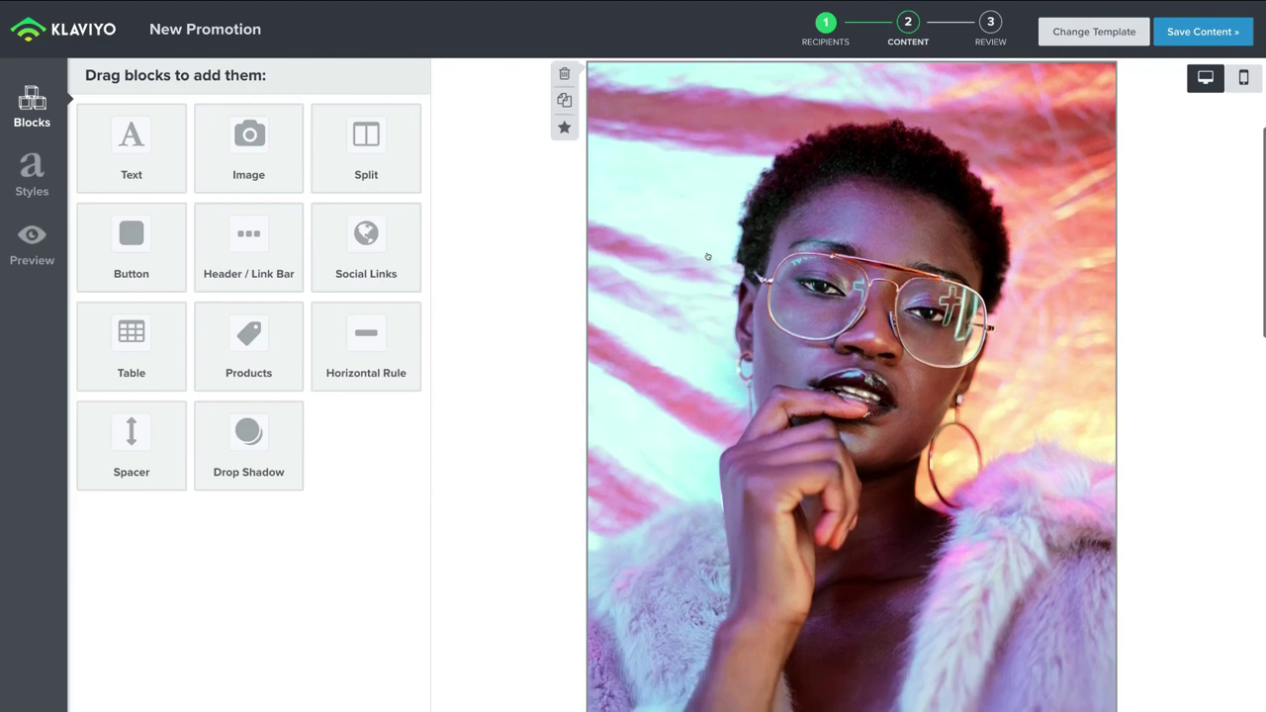
pyautogui.scroll(-8, 707, 256)
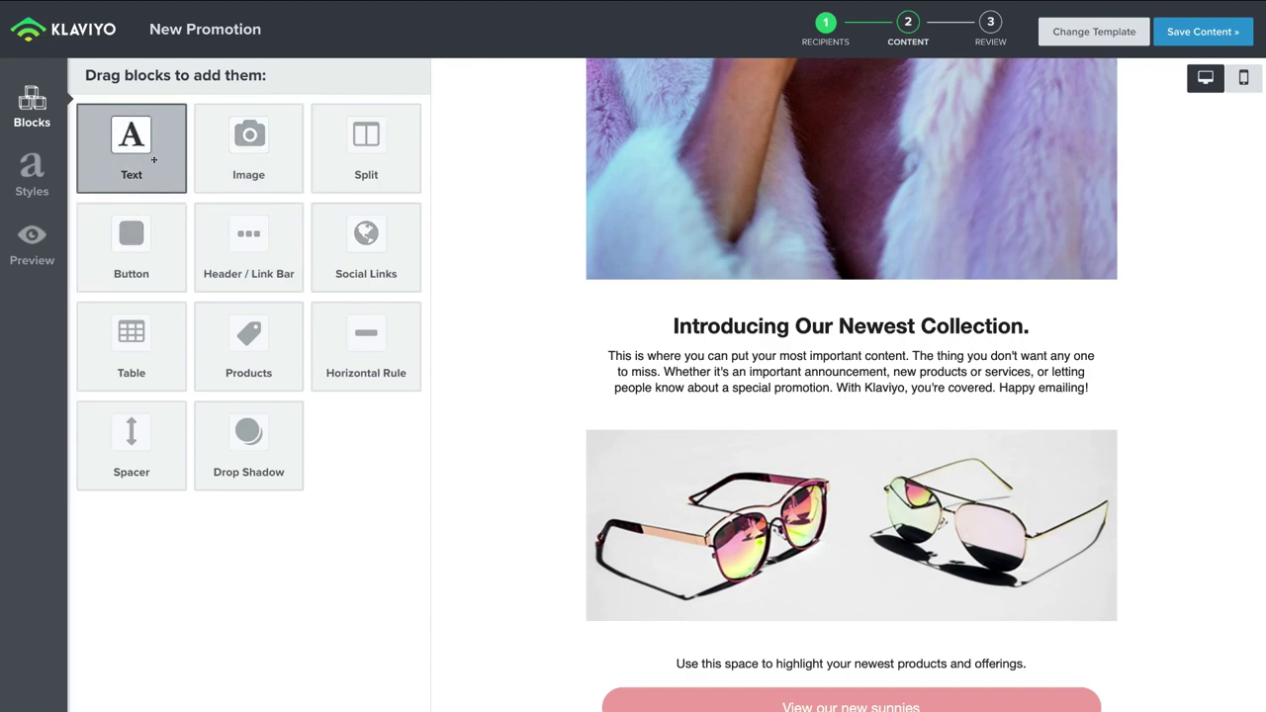
# Step: Add a text block under the intro paragraph and an empty image block under the sunglasses photo
pyautogui.moveTo(154, 160); pyautogui.dragTo(830, 396)
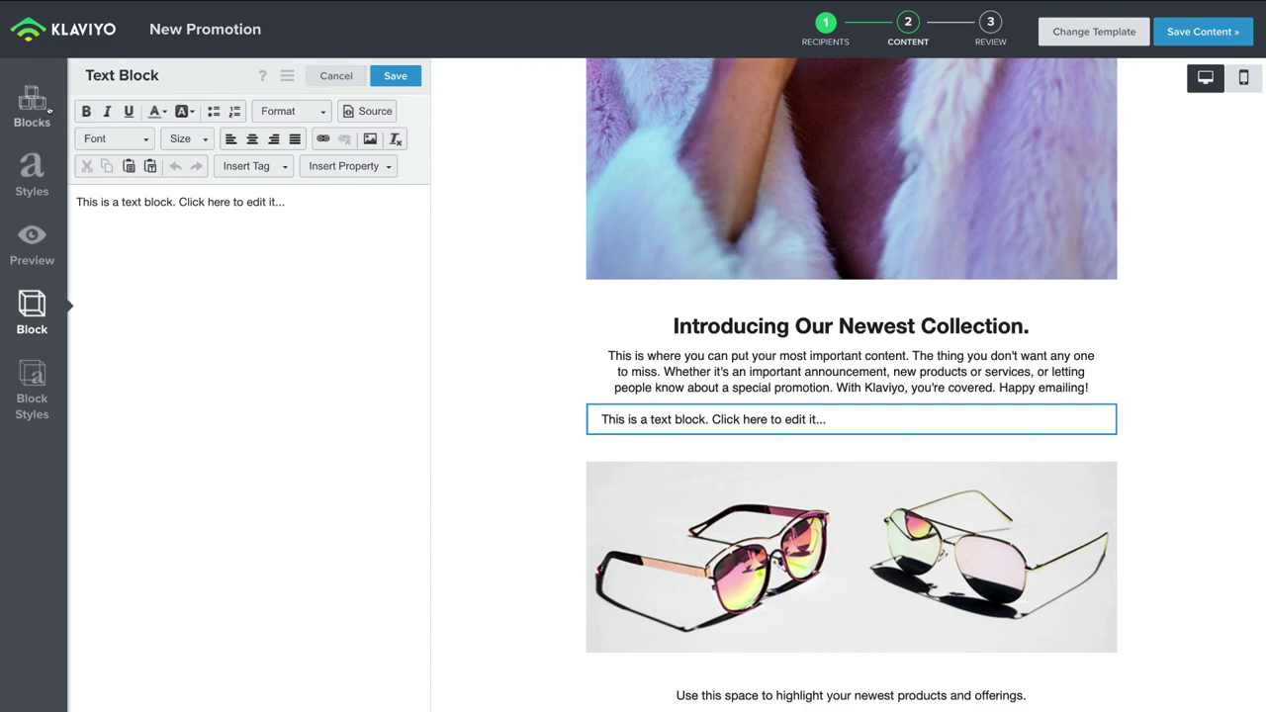
pyautogui.click(31, 103)
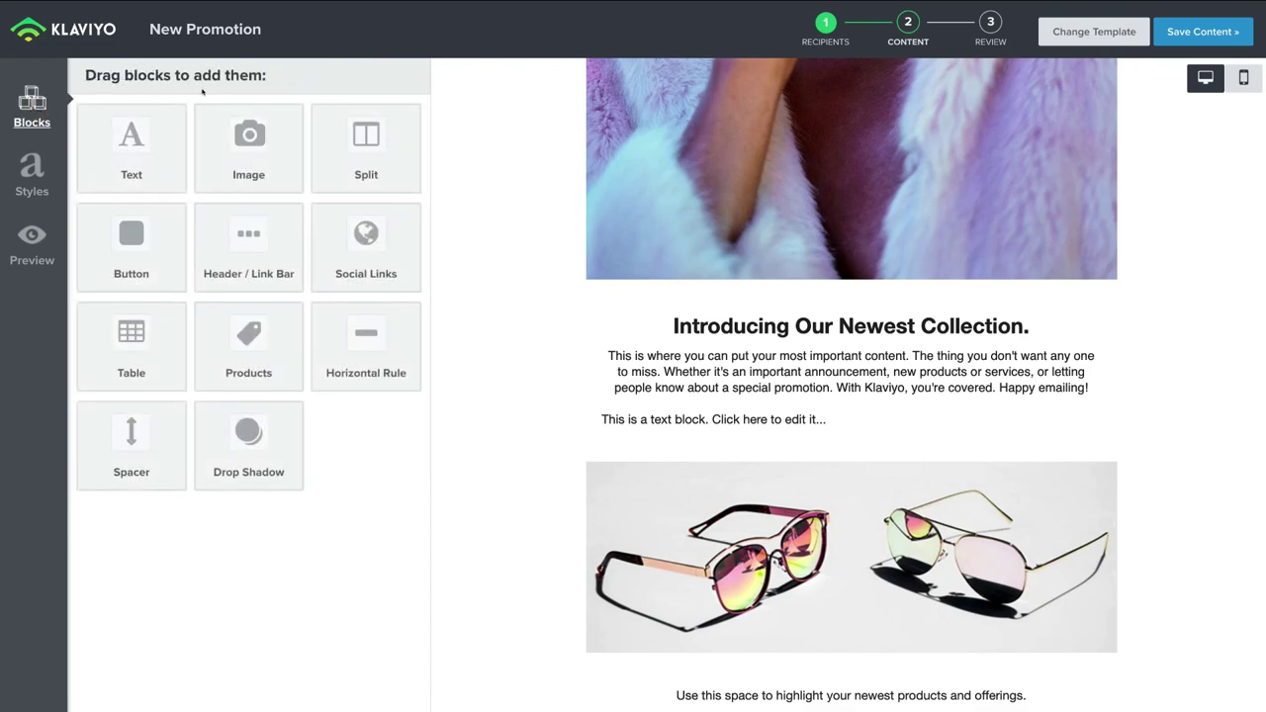
pyautogui.moveTo(242, 148); pyautogui.dragTo(819, 656)
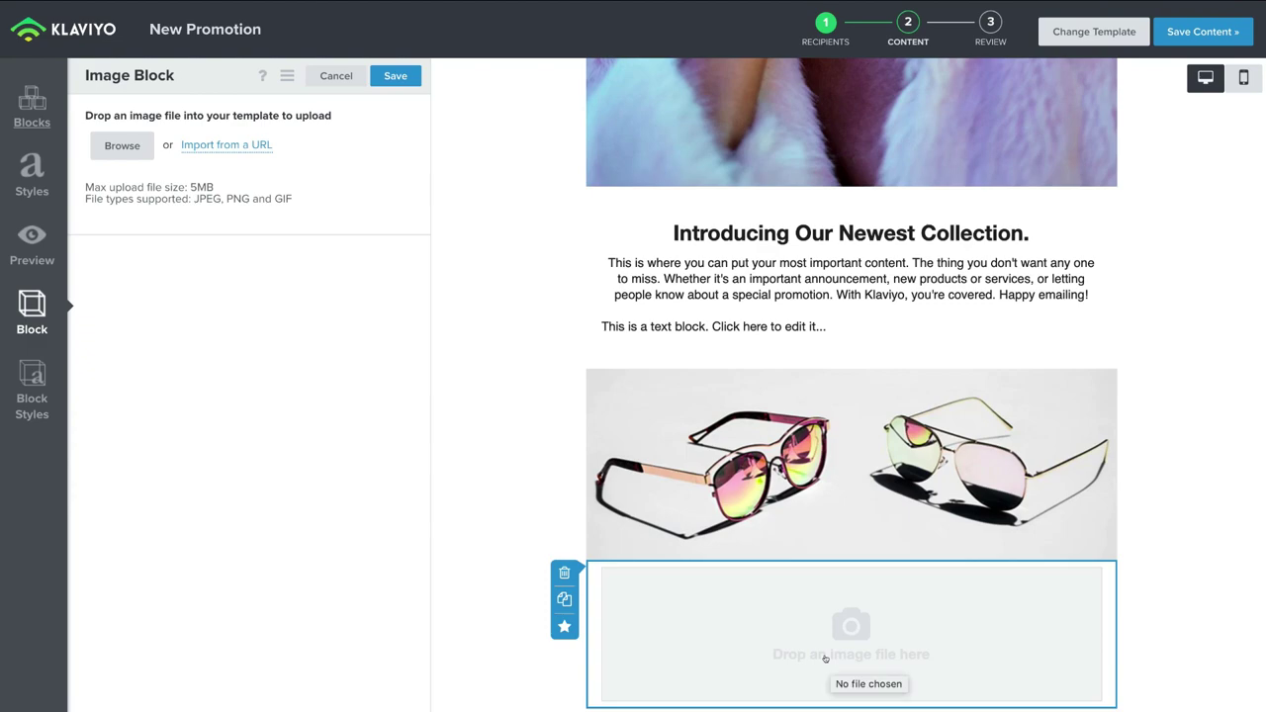
pyautogui.click(32, 107)
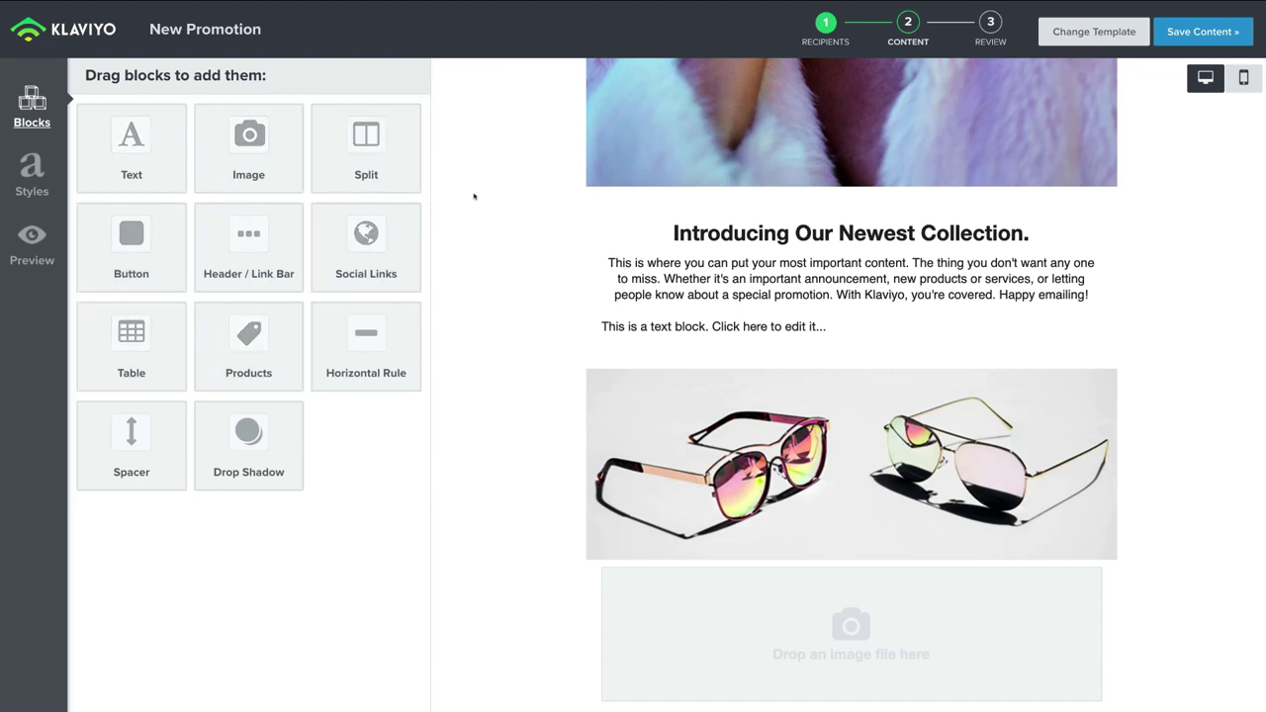
pyautogui.scroll(5, 472, 195)
pyautogui.scroll(5, 474, 196)
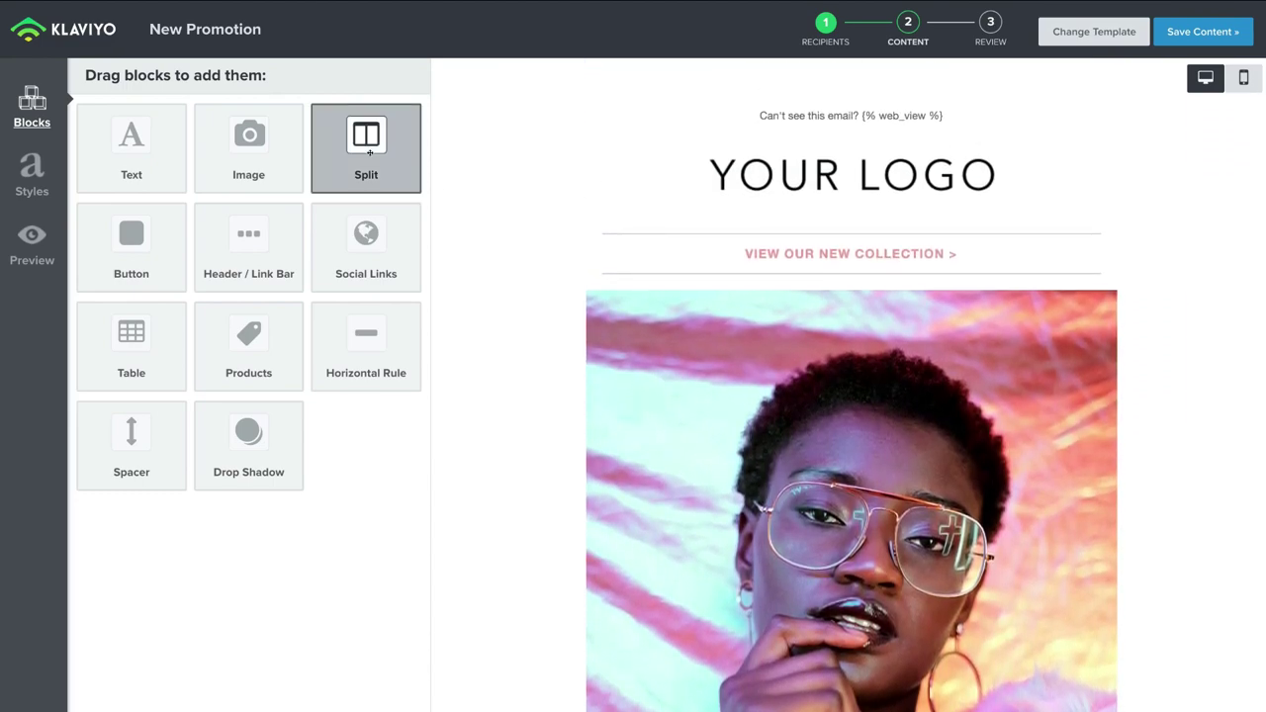
# Step: Look through the email's Styles settings, then bring up the Preview Email options
pyautogui.click(32, 173)
pyautogui.scroll(-5, 331, 252)
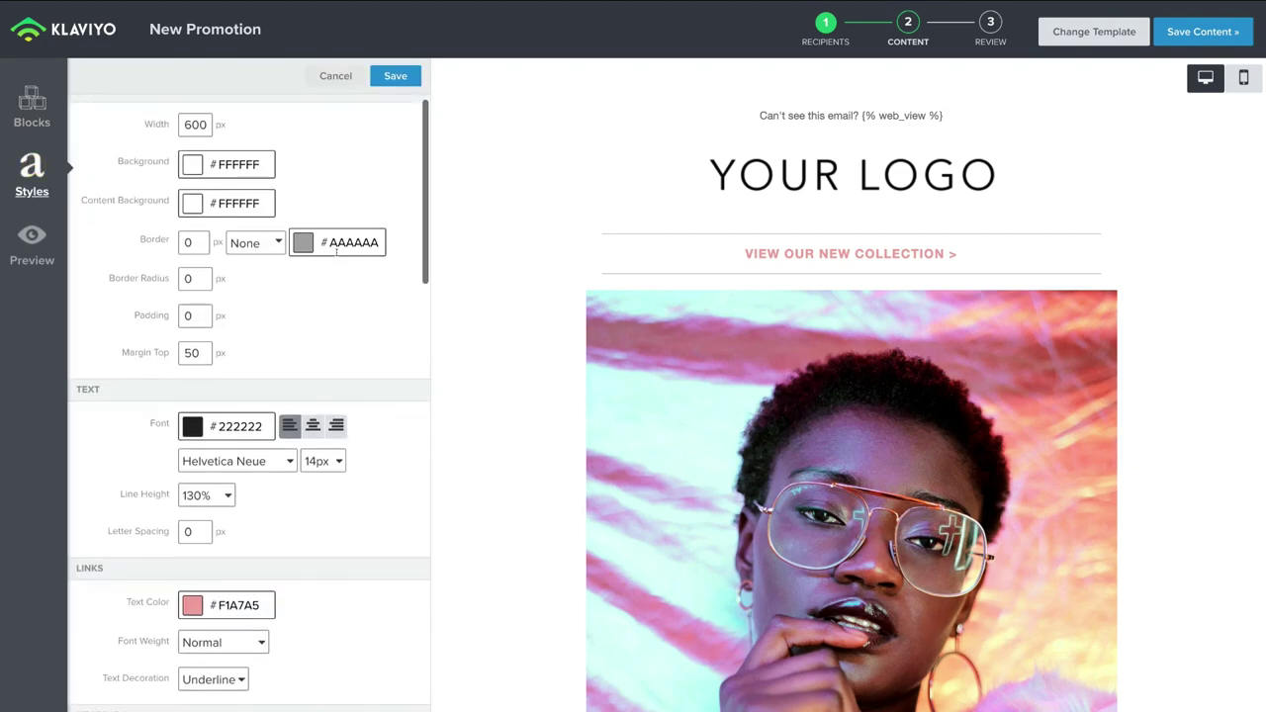
pyautogui.scroll(-14, 337, 257)
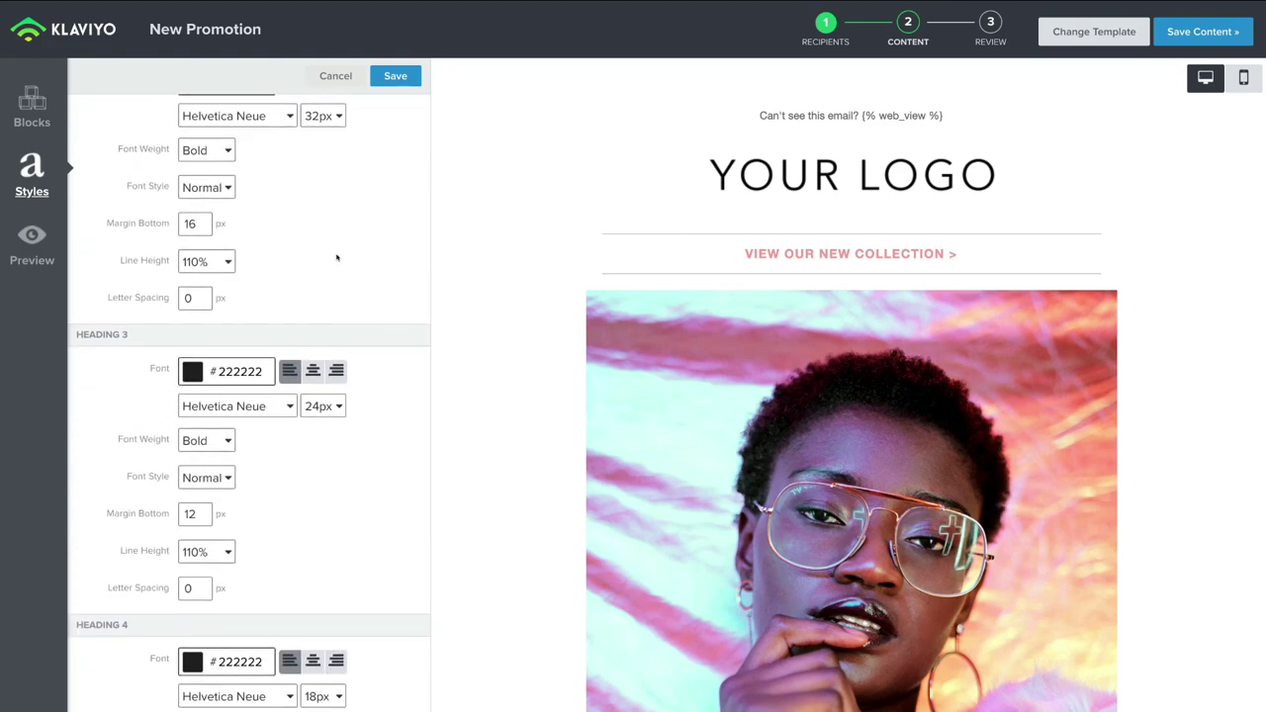
pyautogui.scroll(-14, 336, 257)
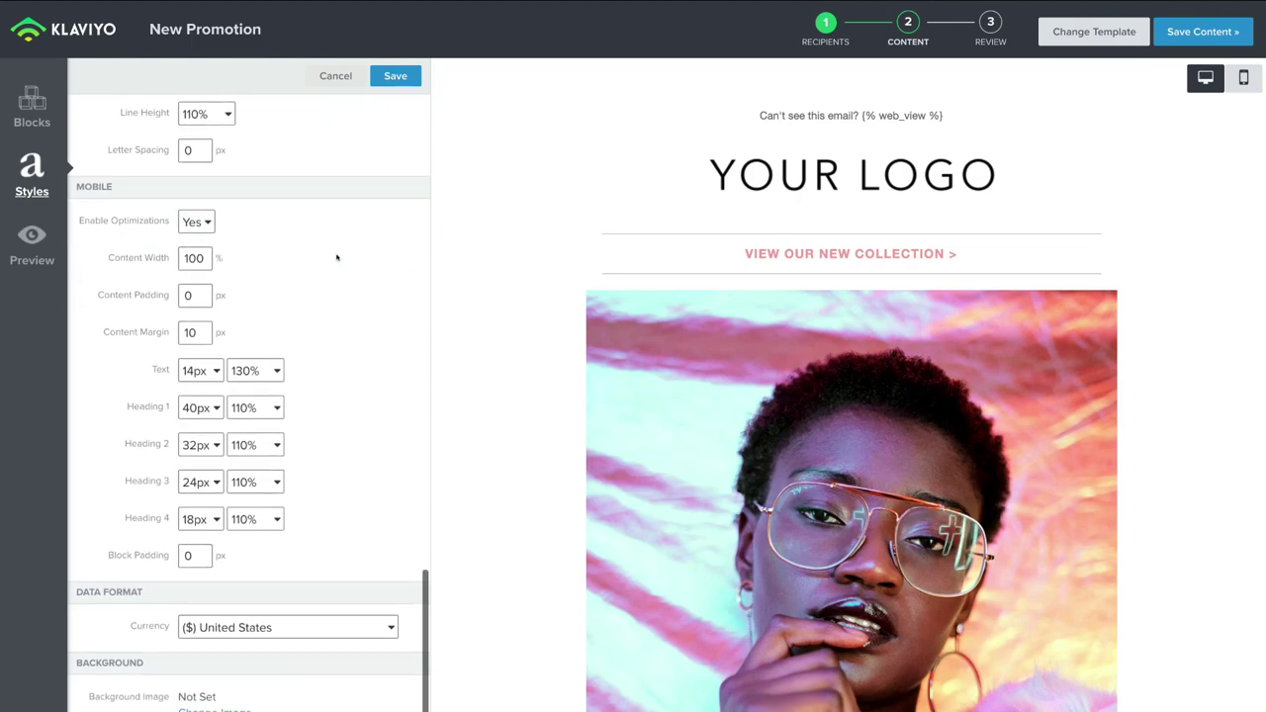
pyautogui.scroll(7, 284, 229)
pyautogui.click(27, 241)
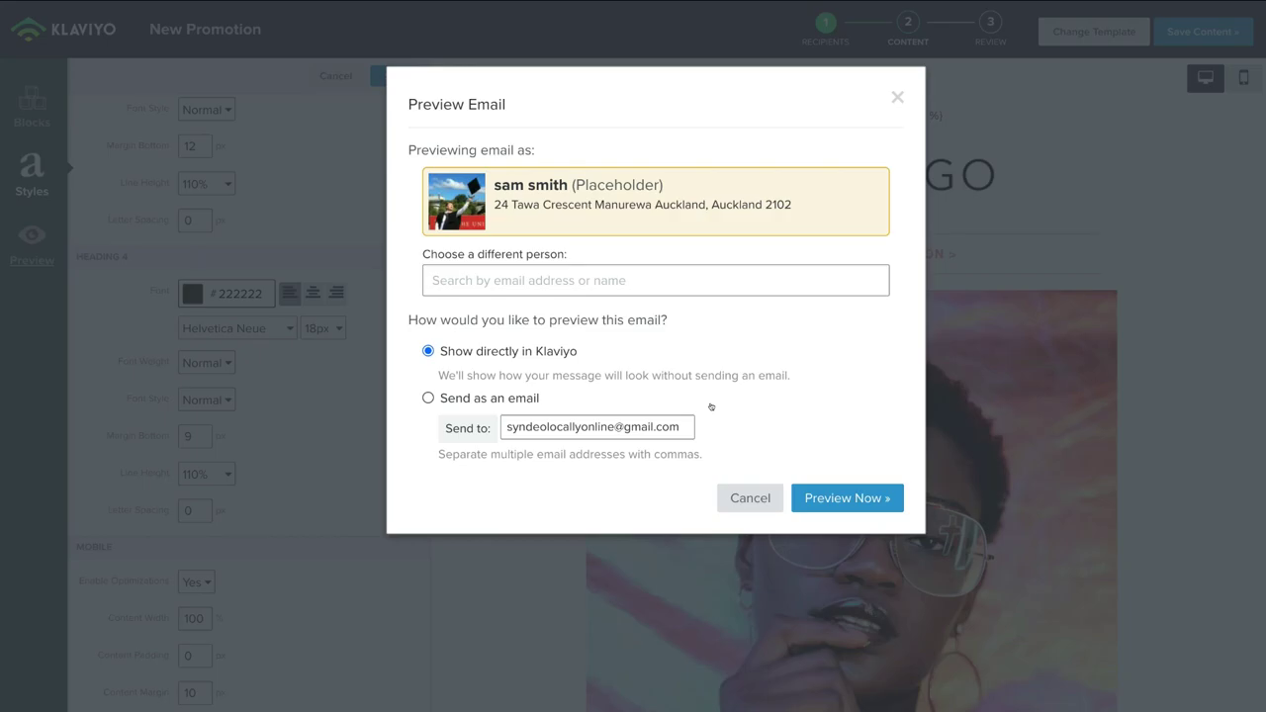
# Step: Dismiss the preview dialog, compare the mobile and desktop layouts, and save the email content
pyautogui.click(728, 496)
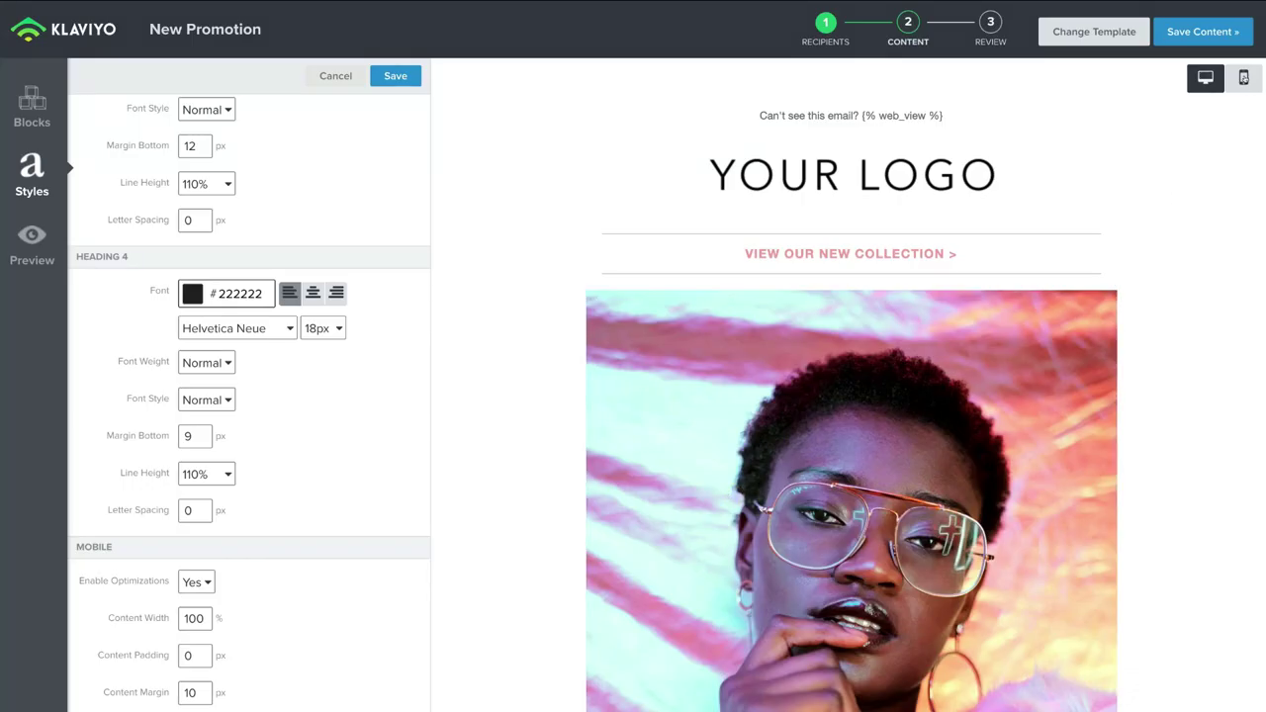
pyautogui.click(1243, 78)
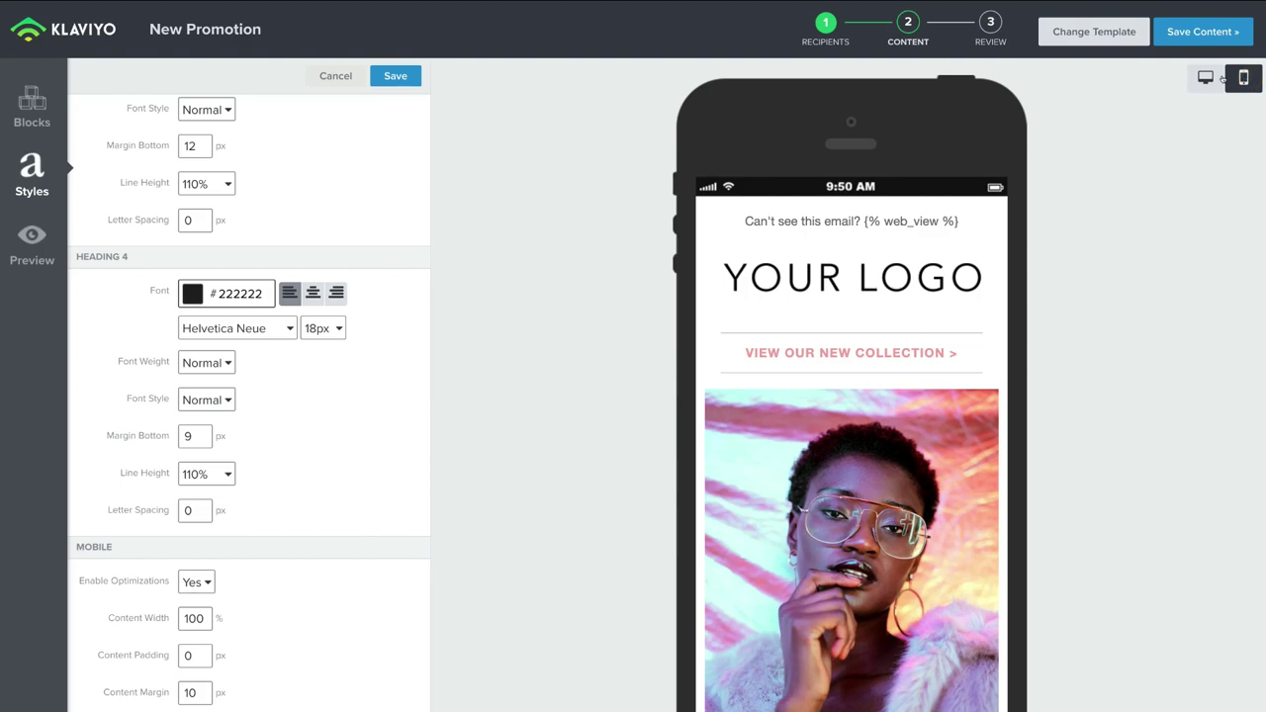
pyautogui.click(1205, 78)
pyautogui.click(1243, 77)
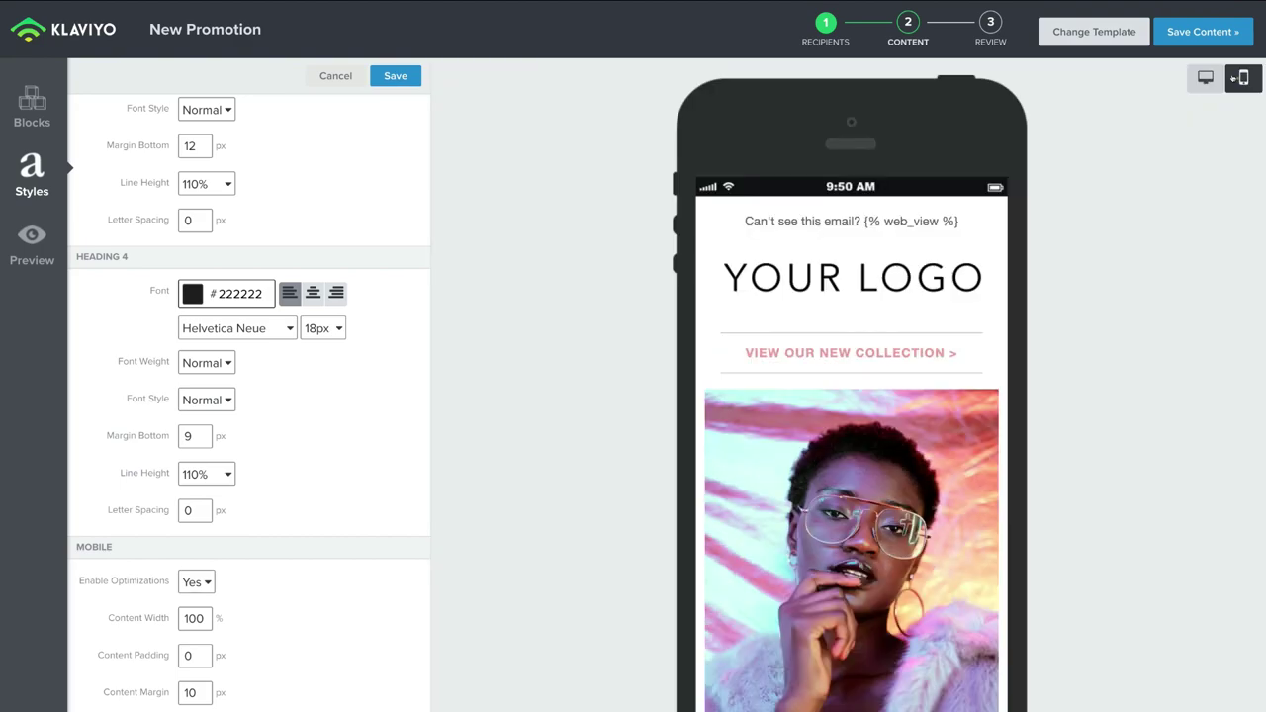
pyautogui.scroll(-15, 923, 413)
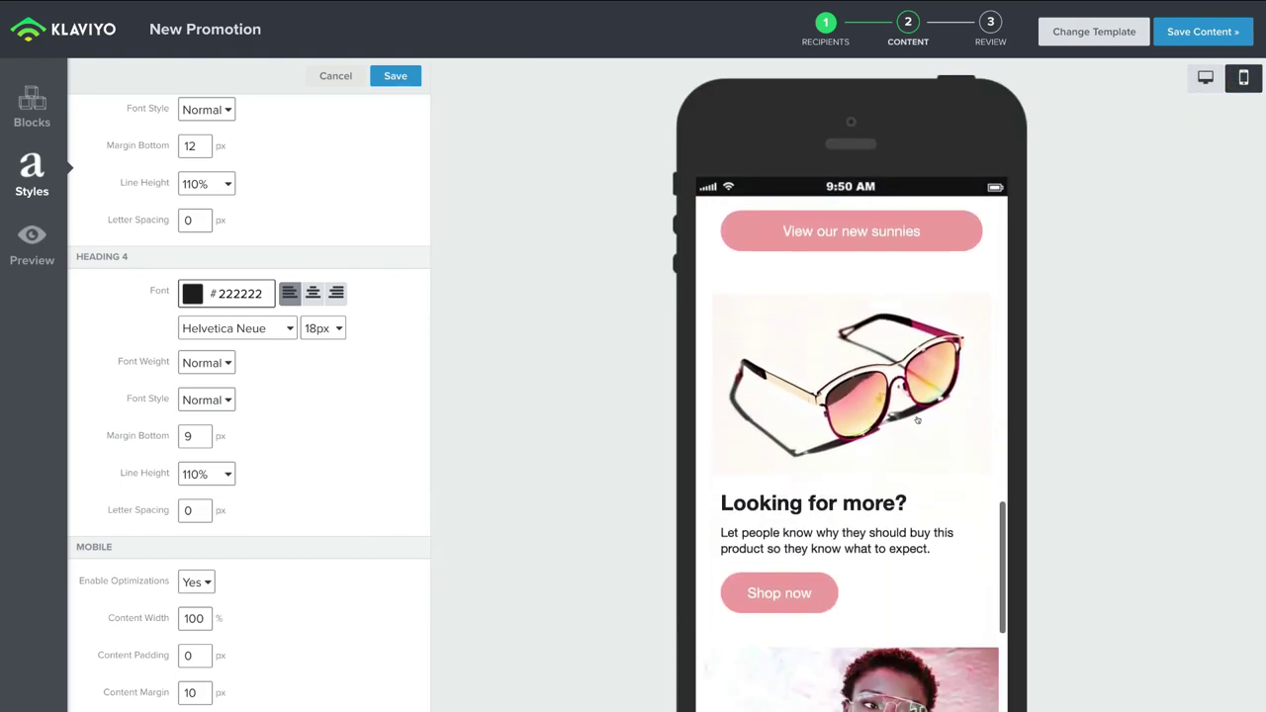
pyautogui.click(1203, 79)
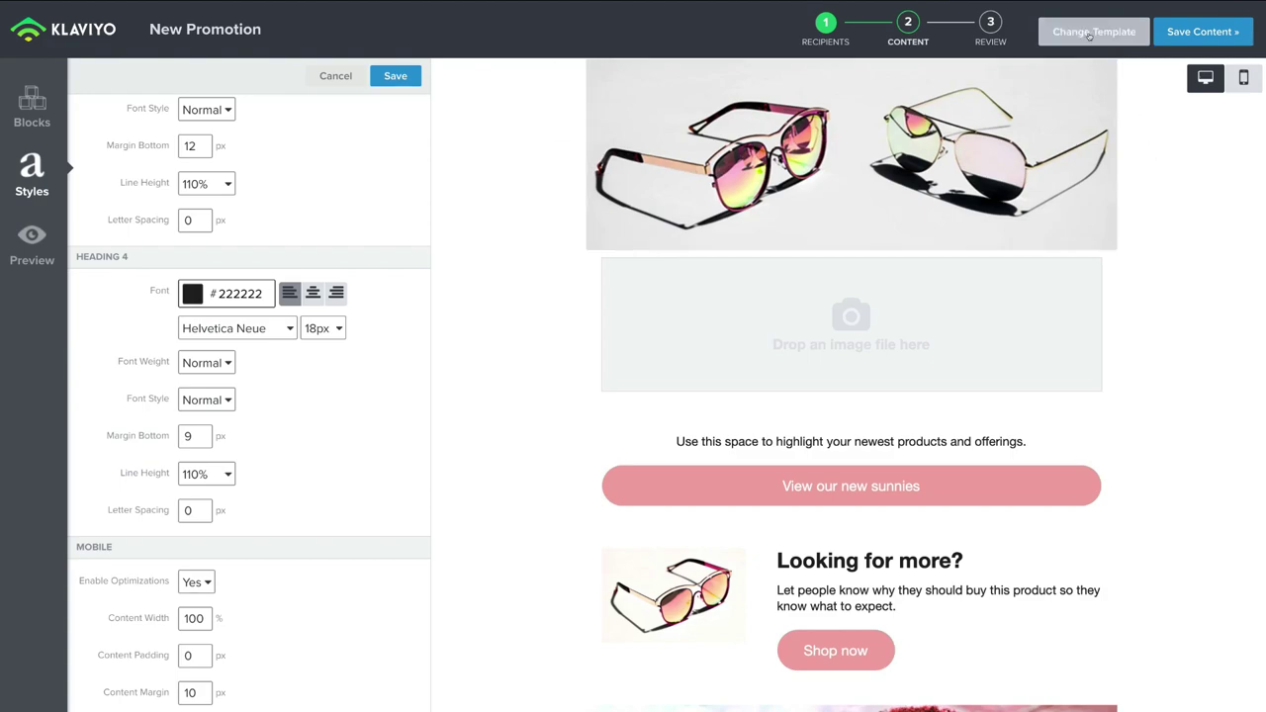
pyautogui.scroll(10, 1067, 229)
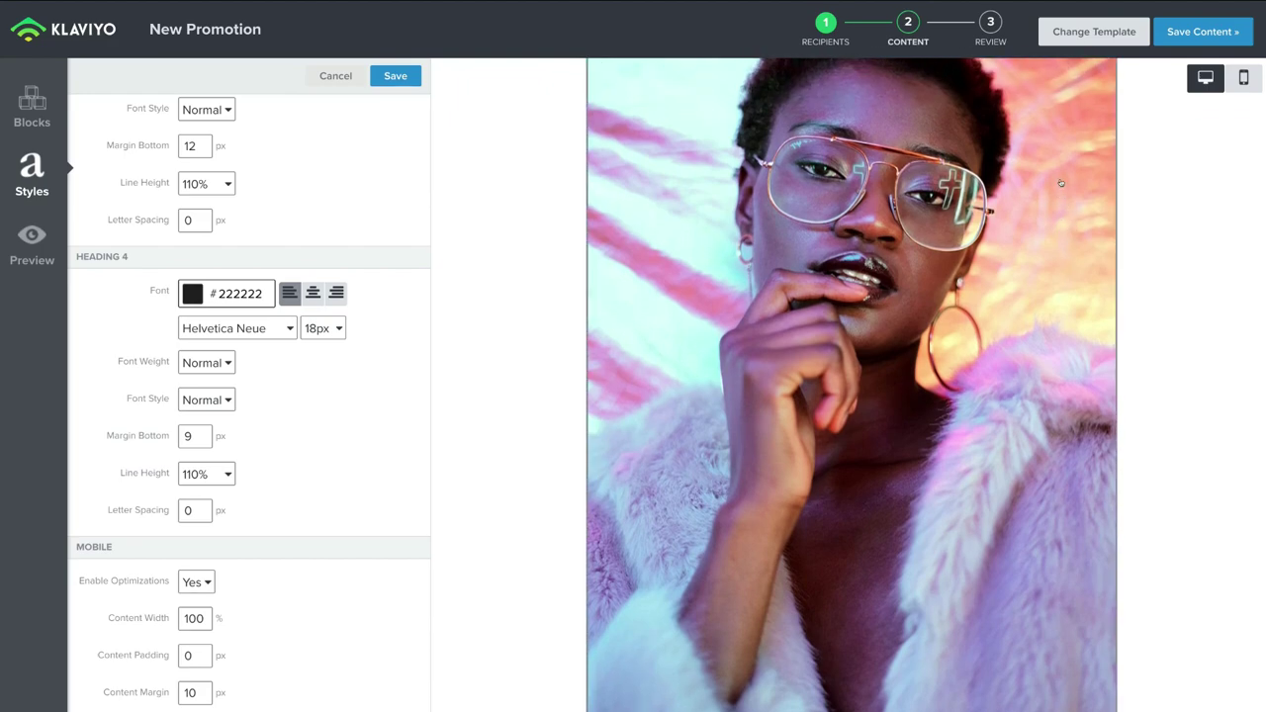
pyautogui.click(1199, 28)
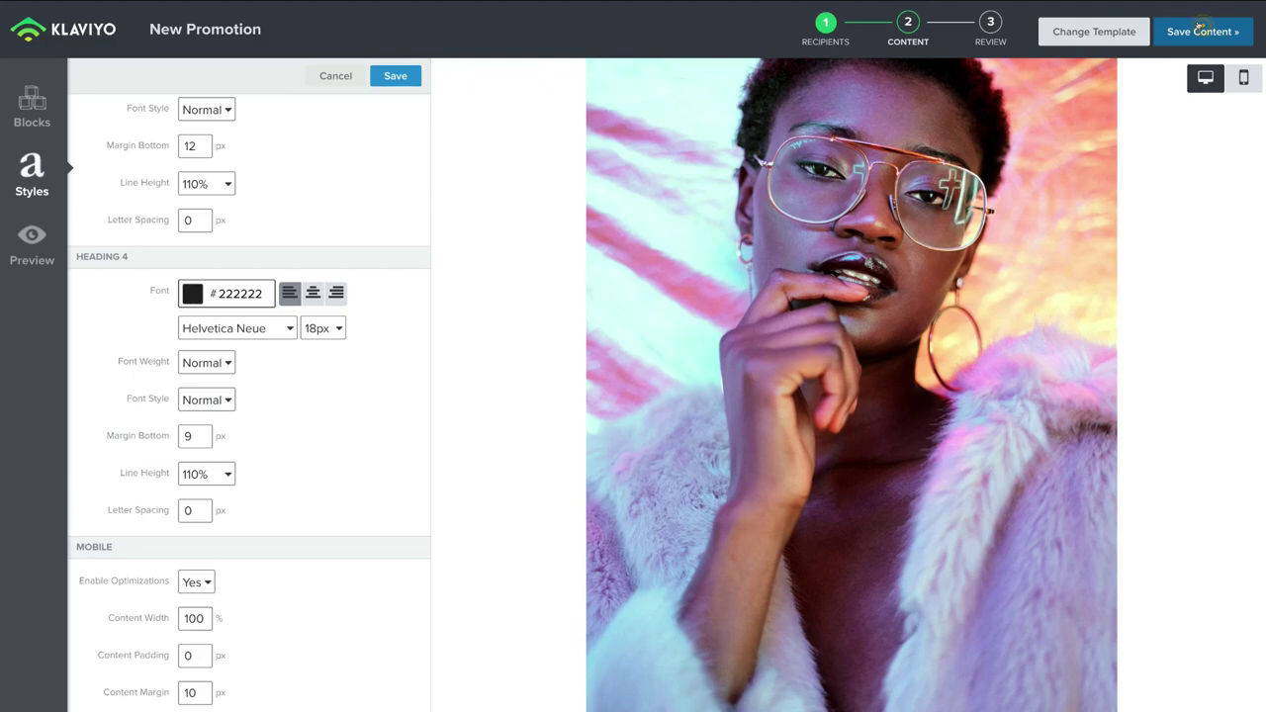
pyautogui.scroll(-10, 931, 539)
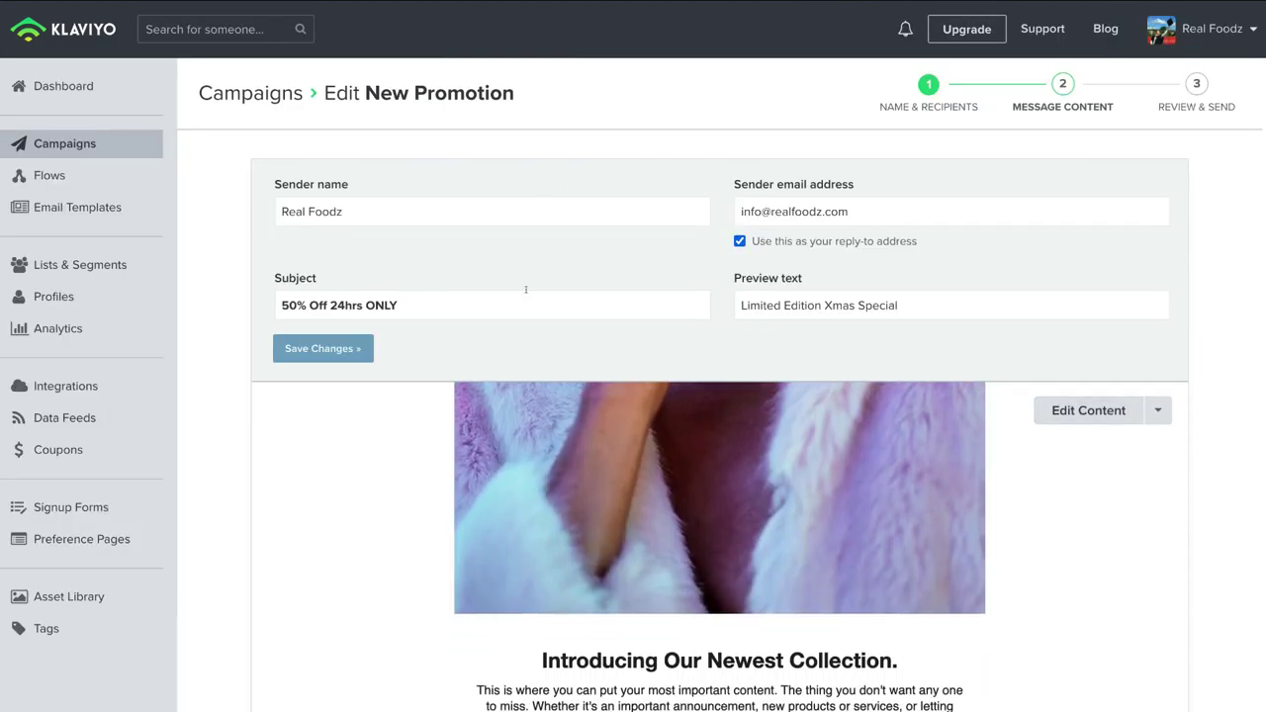
# Step: Go through the New Promotion review checklist and bring up the Schedule or Send choice
pyautogui.scroll(-2, 720, 495)
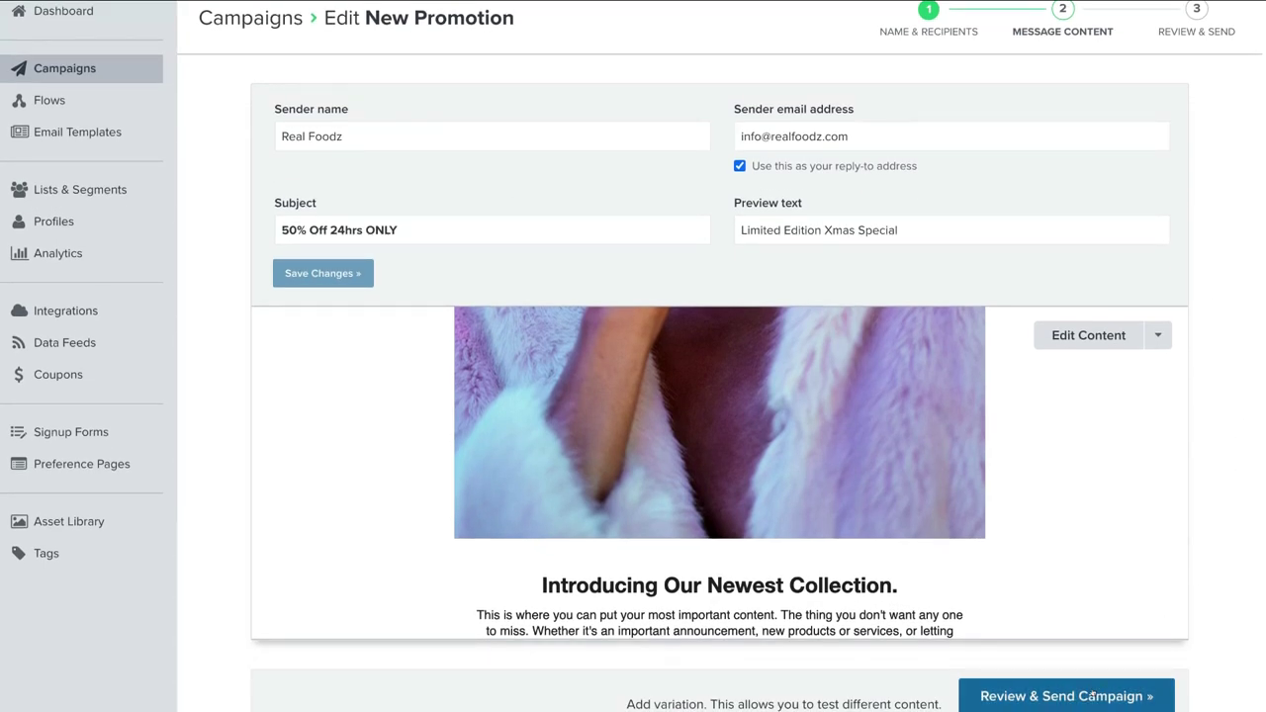
pyautogui.click(1091, 695)
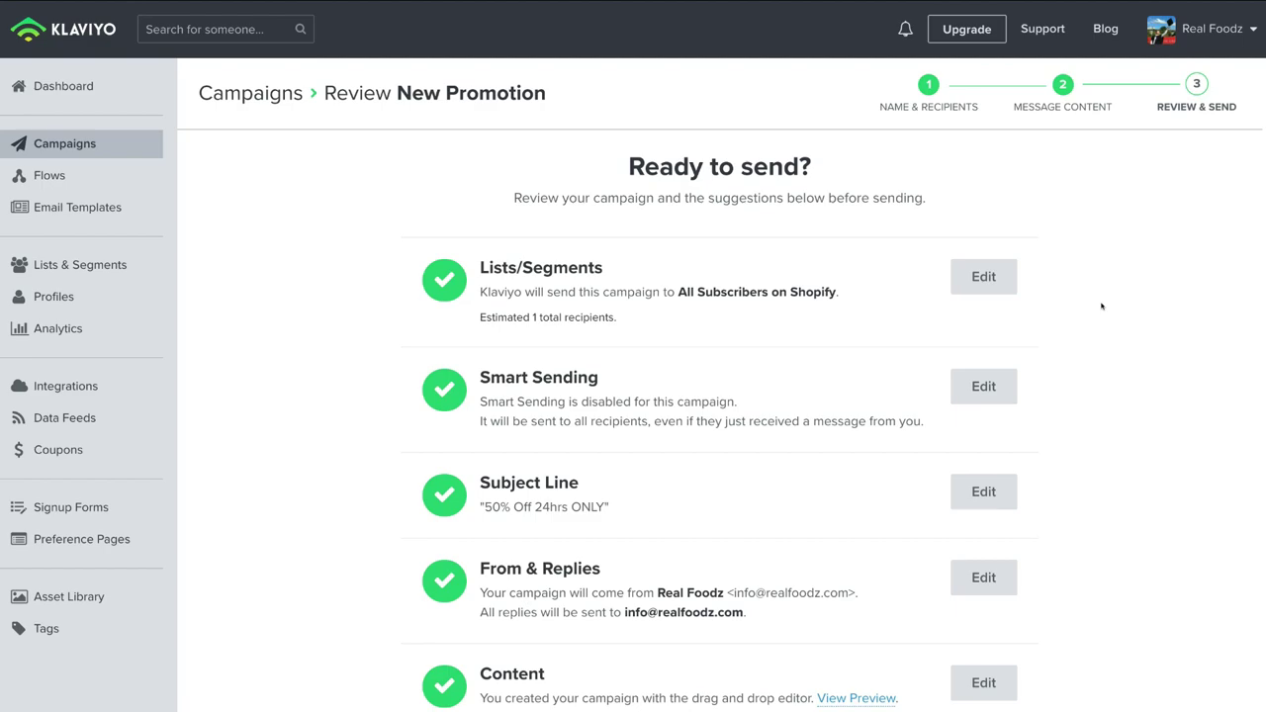
pyautogui.scroll(-3, 1101, 306)
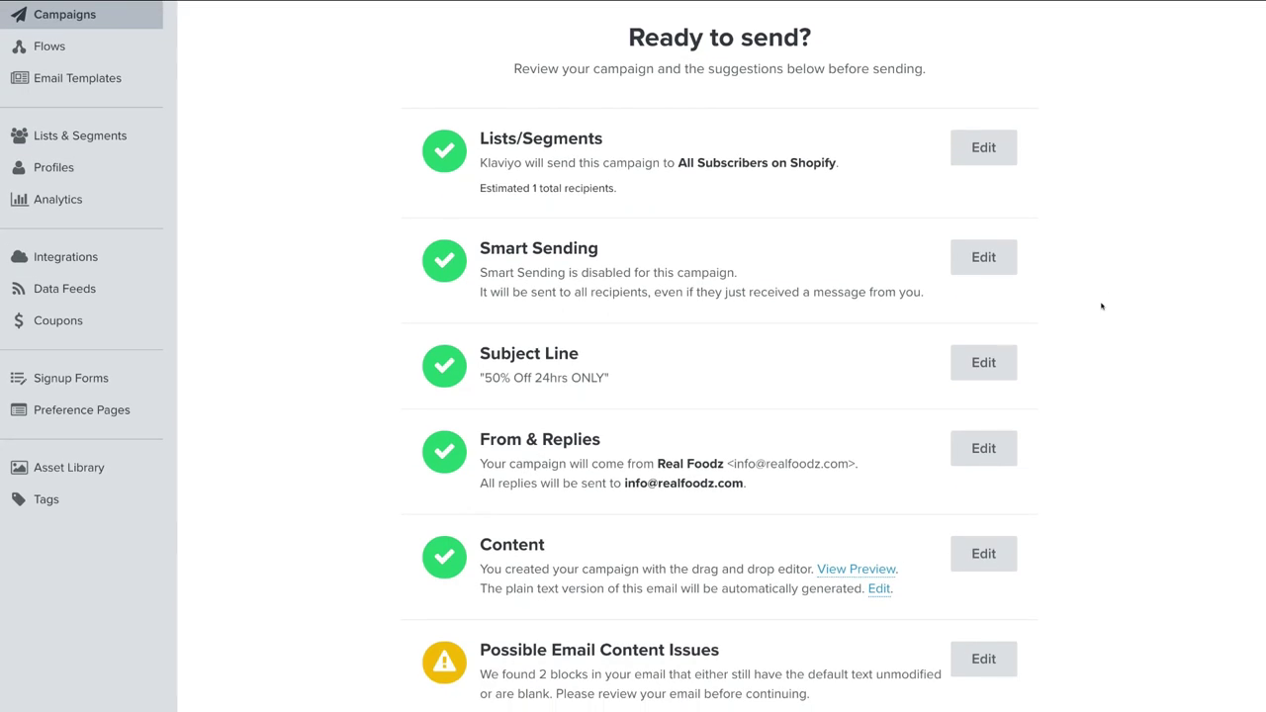
pyautogui.scroll(-5, 1101, 306)
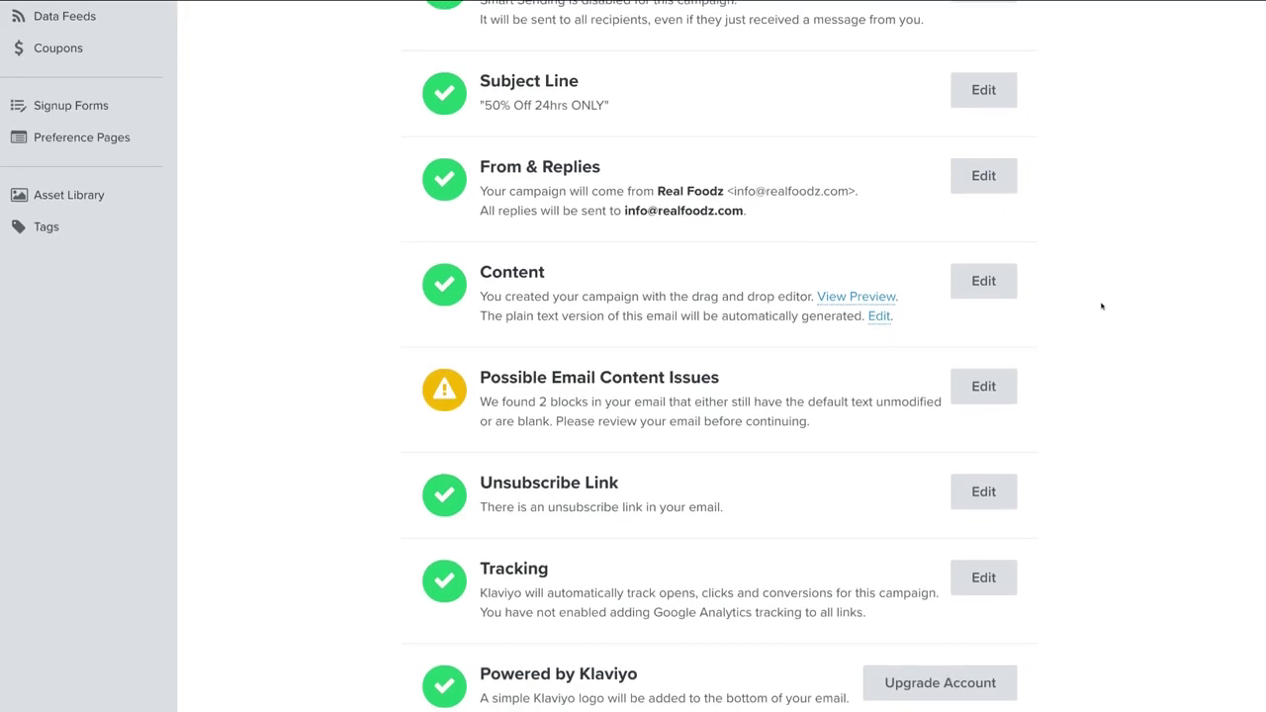
pyautogui.scroll(3, 1100, 306)
pyautogui.scroll(4, 1101, 306)
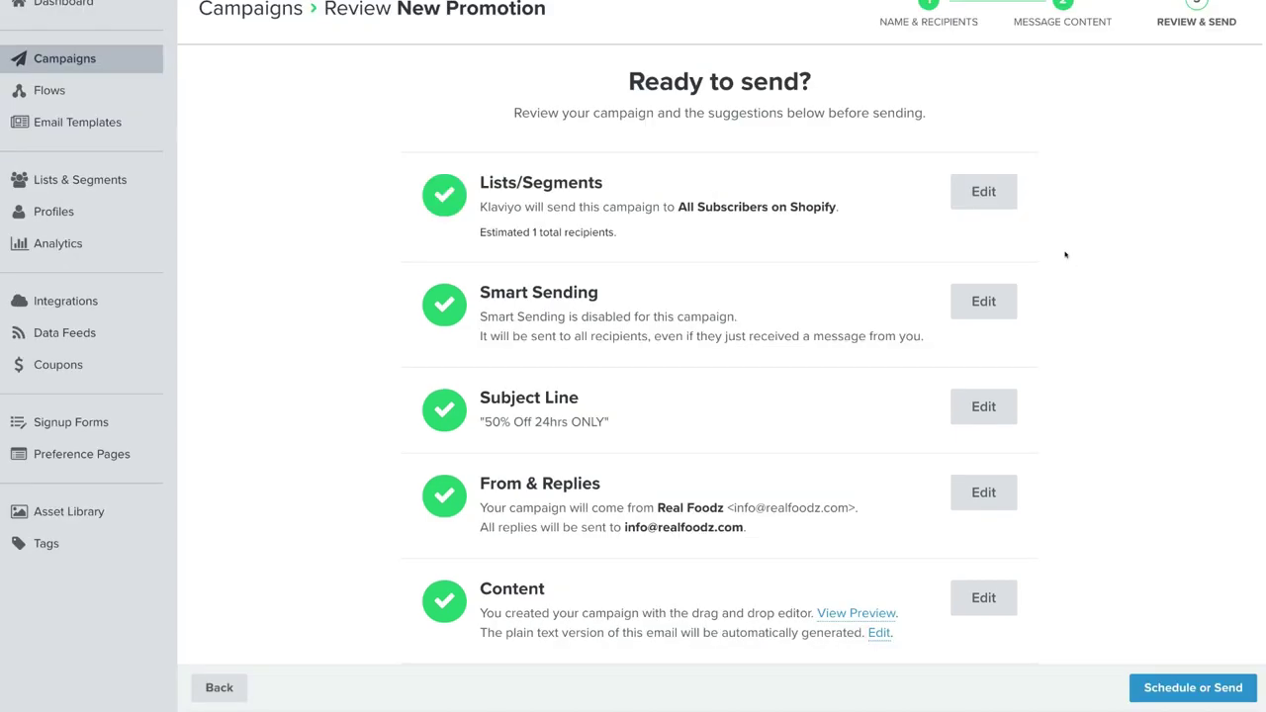
pyautogui.click(1188, 687)
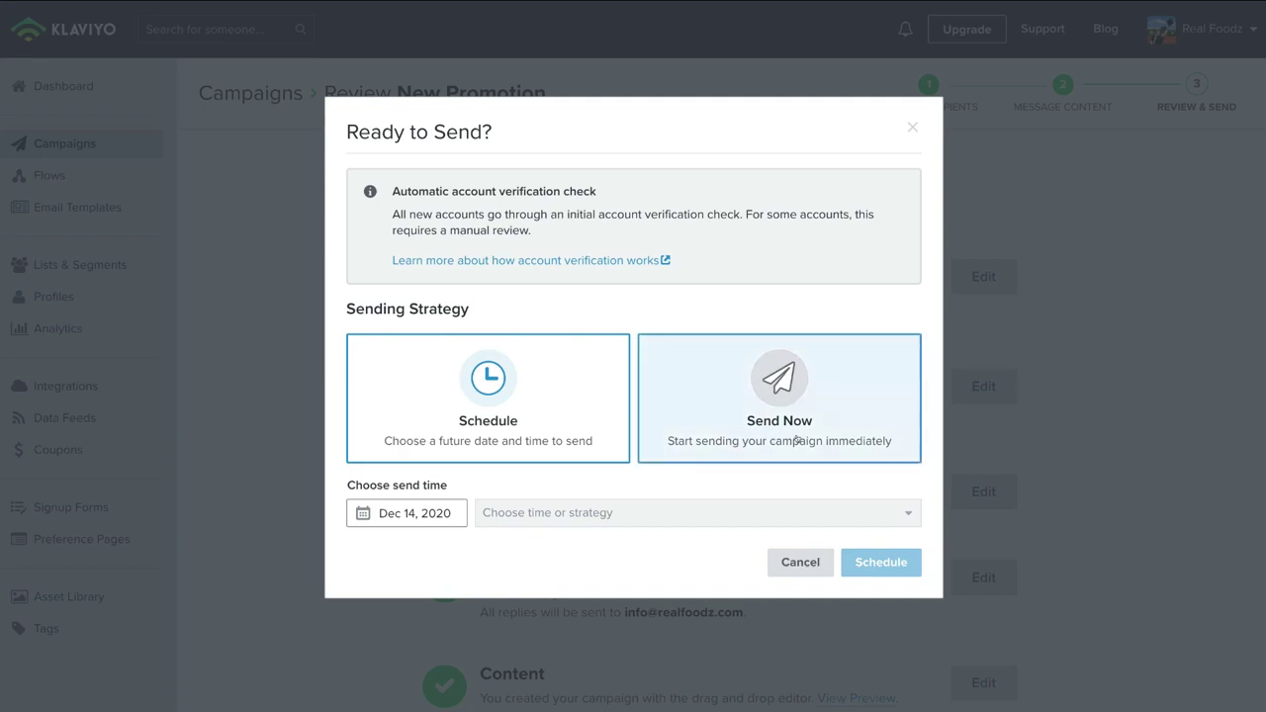
# Step: Send the New Promotion campaign immediately, then go back to Campaigns and move to the Flows page
pyautogui.click(824, 350)
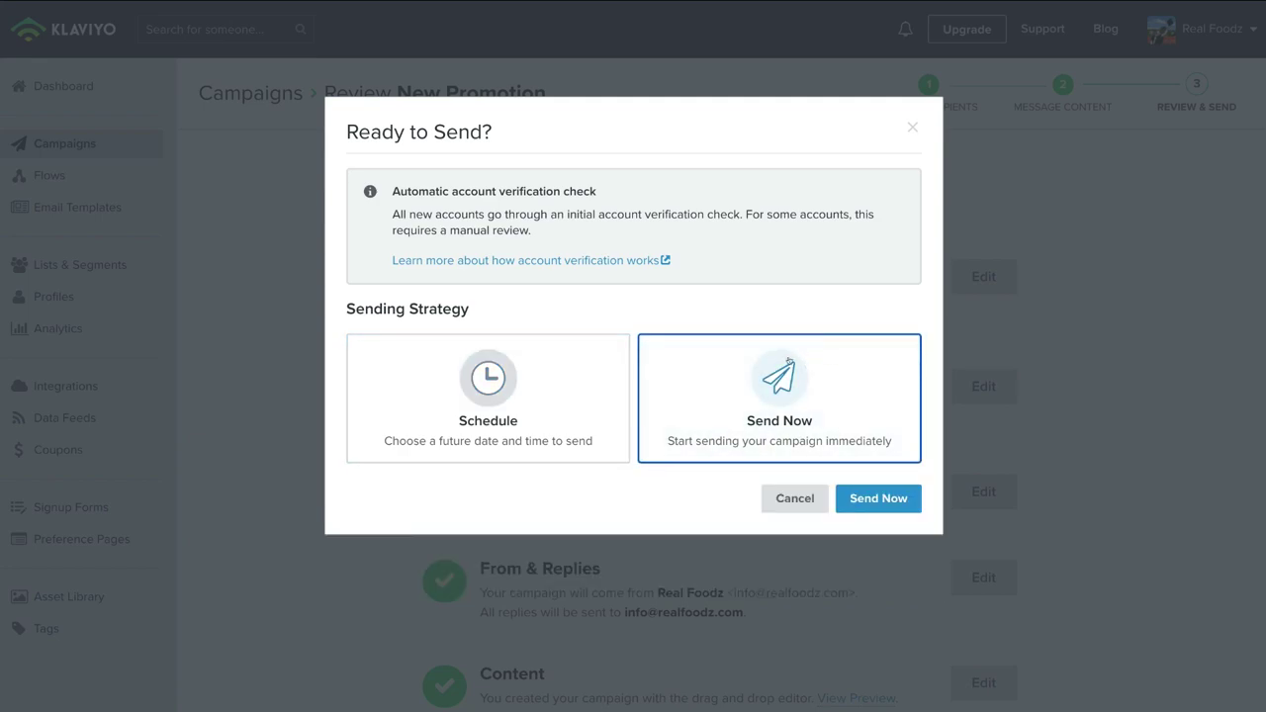
pyautogui.click(870, 490)
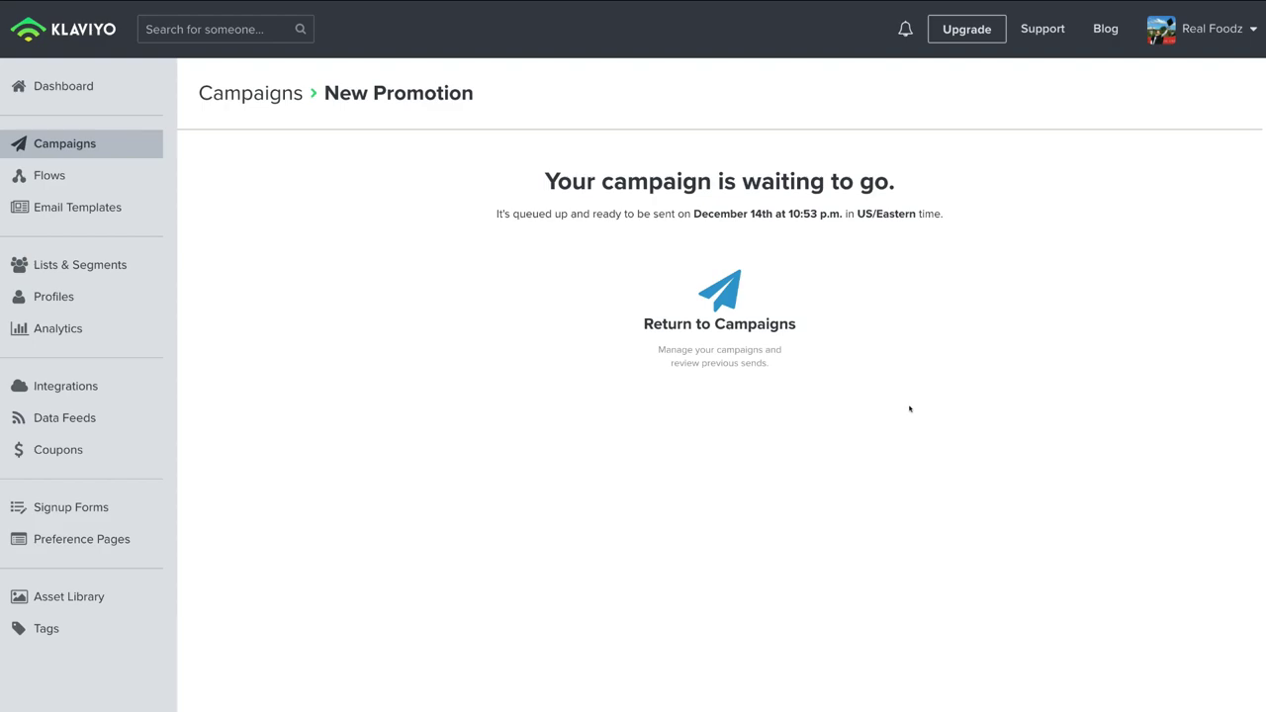
pyautogui.click(713, 334)
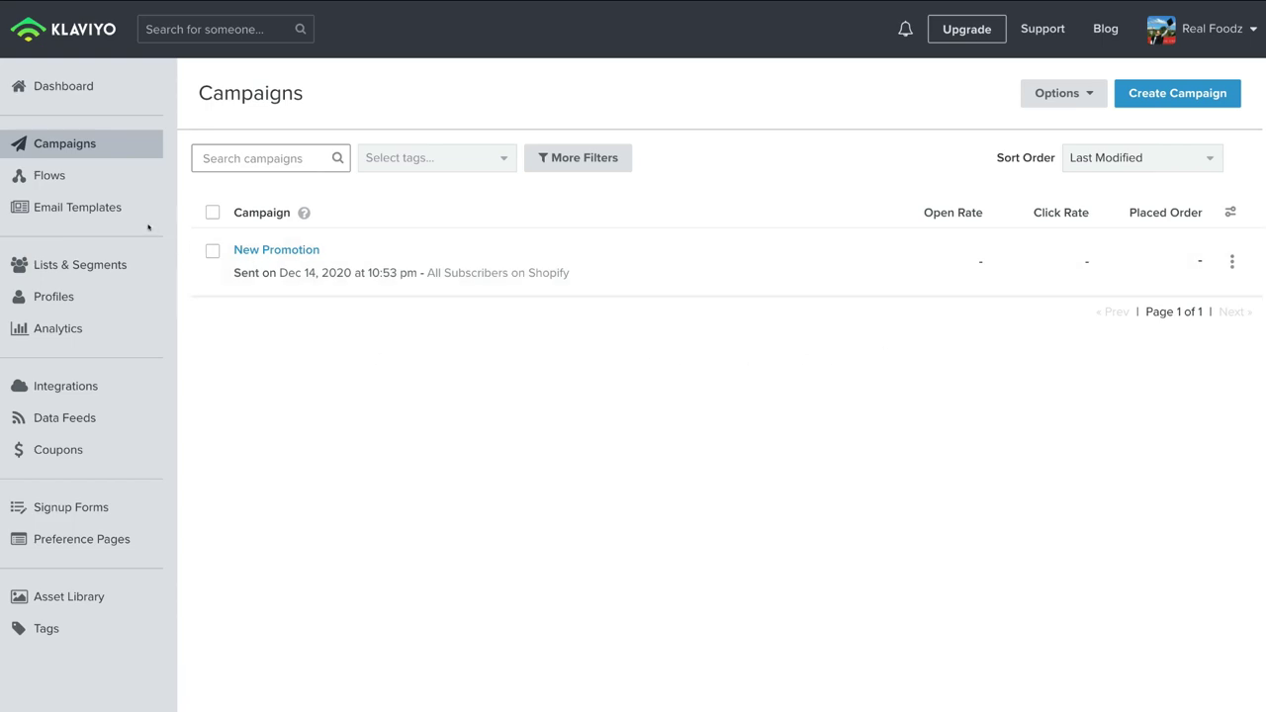
pyautogui.click(96, 179)
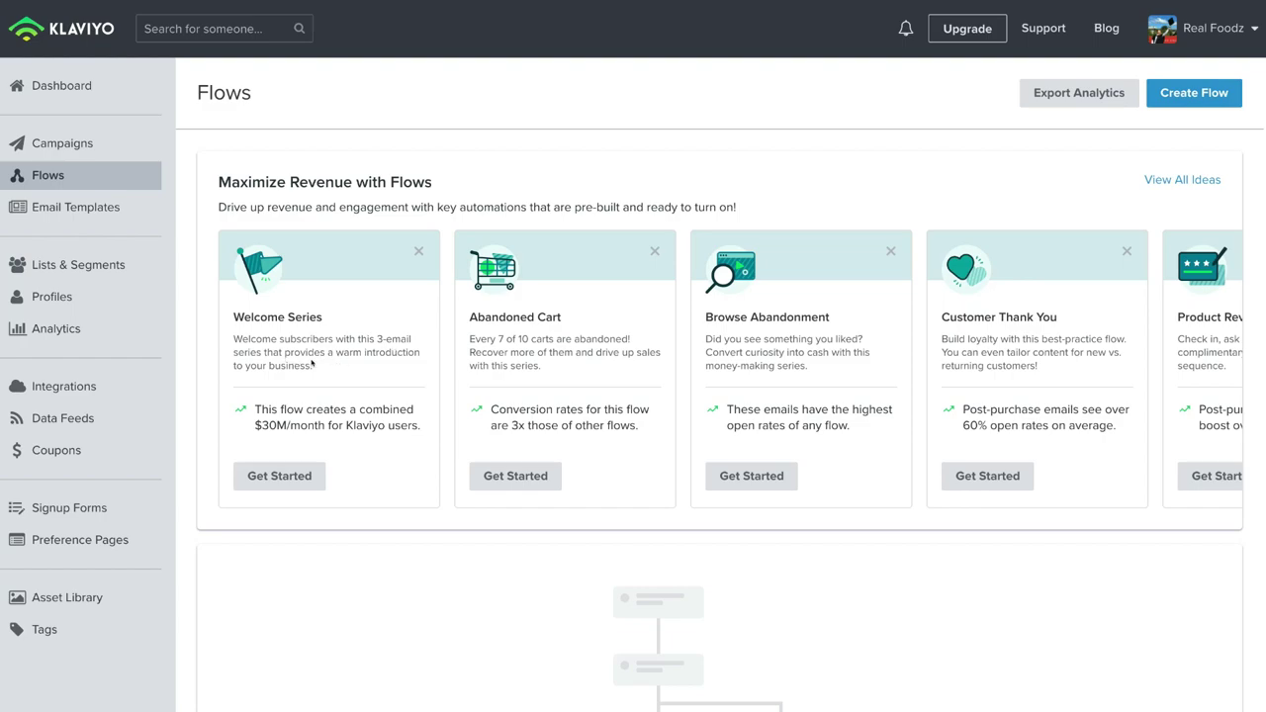
# Step: Create a flow from the Welcome Series idea and open its trigger setup
pyautogui.click(304, 476)
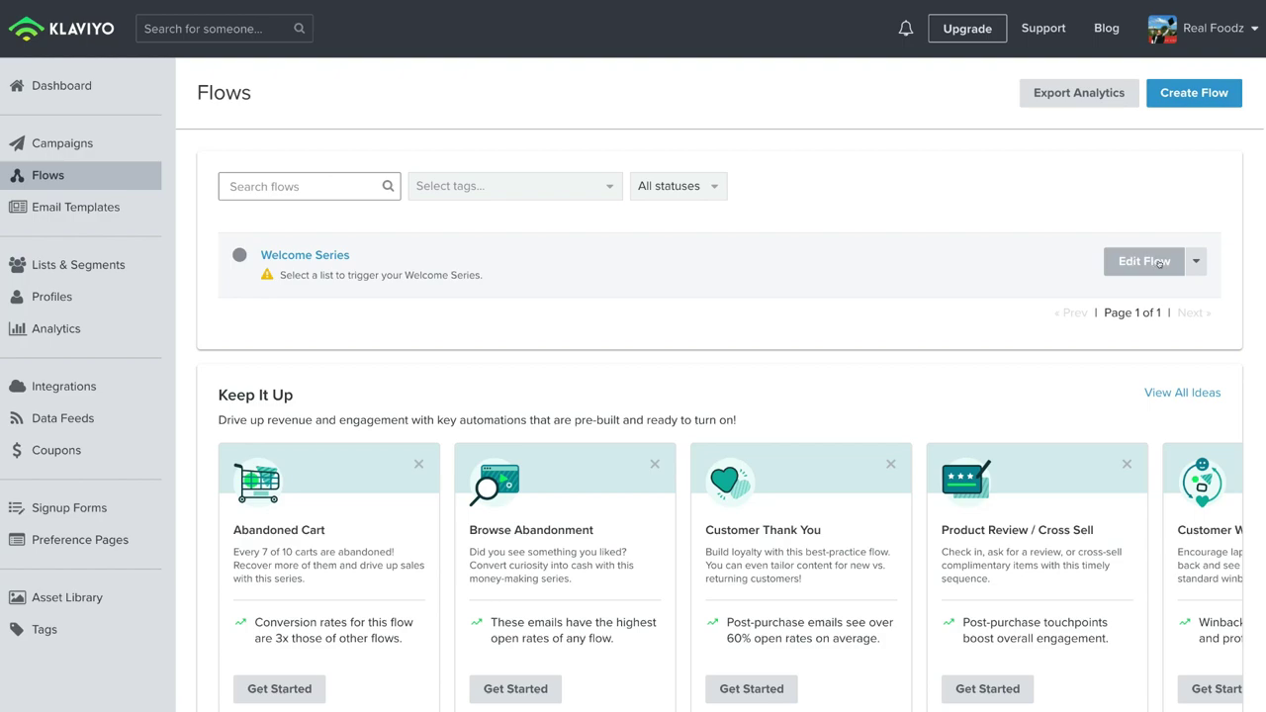
pyautogui.click(1160, 263)
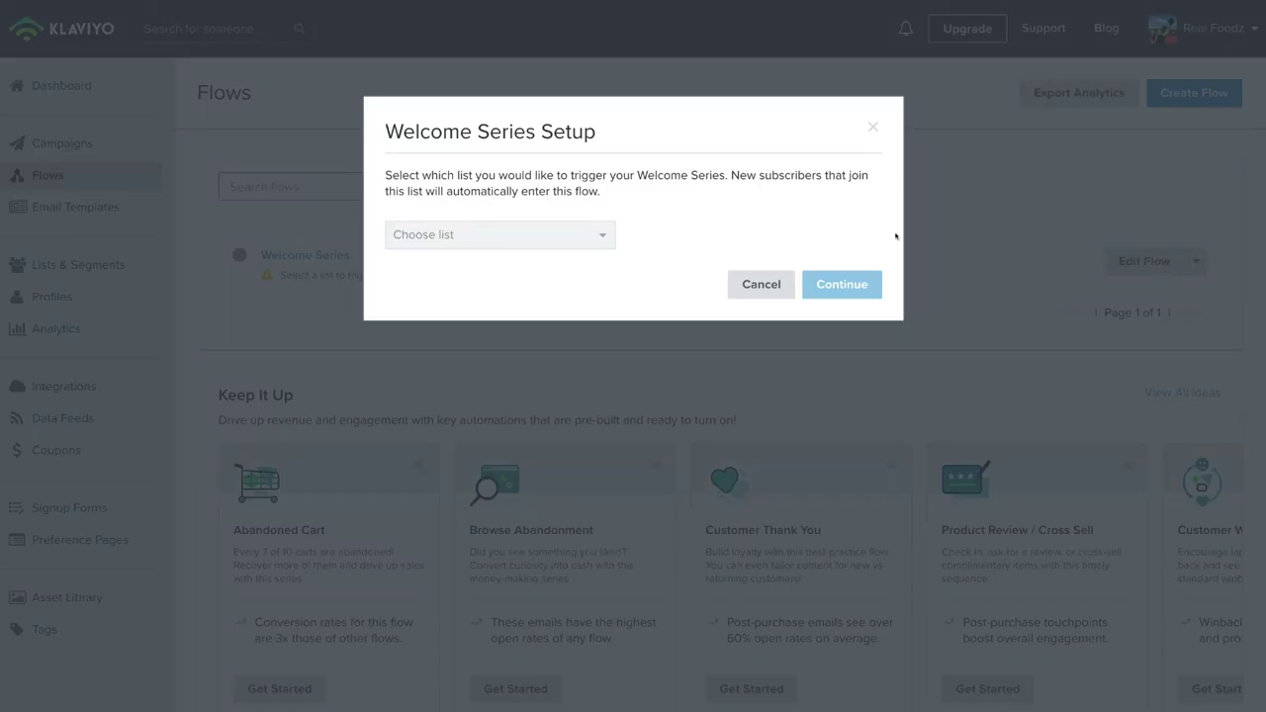
# Step: Set All Subscribers on Shopify as the Welcome Series trigger list and enter the flow editor
pyautogui.click(600, 234)
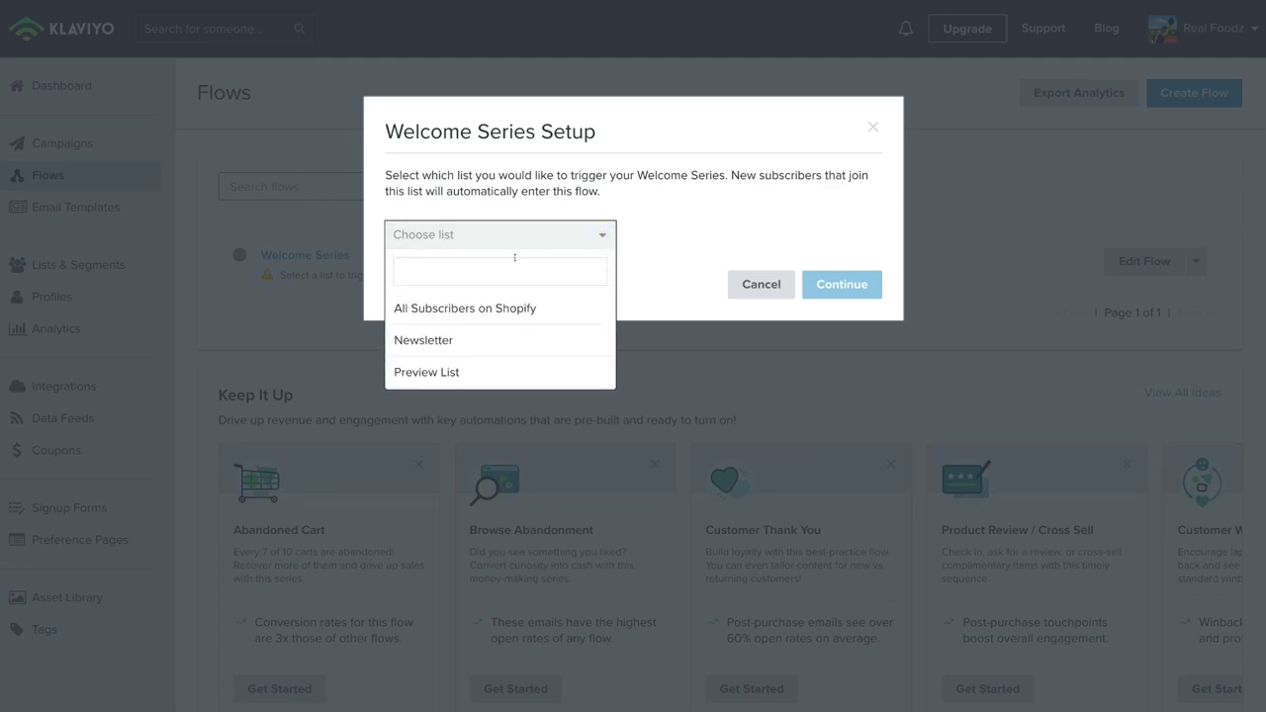
pyautogui.click(555, 307)
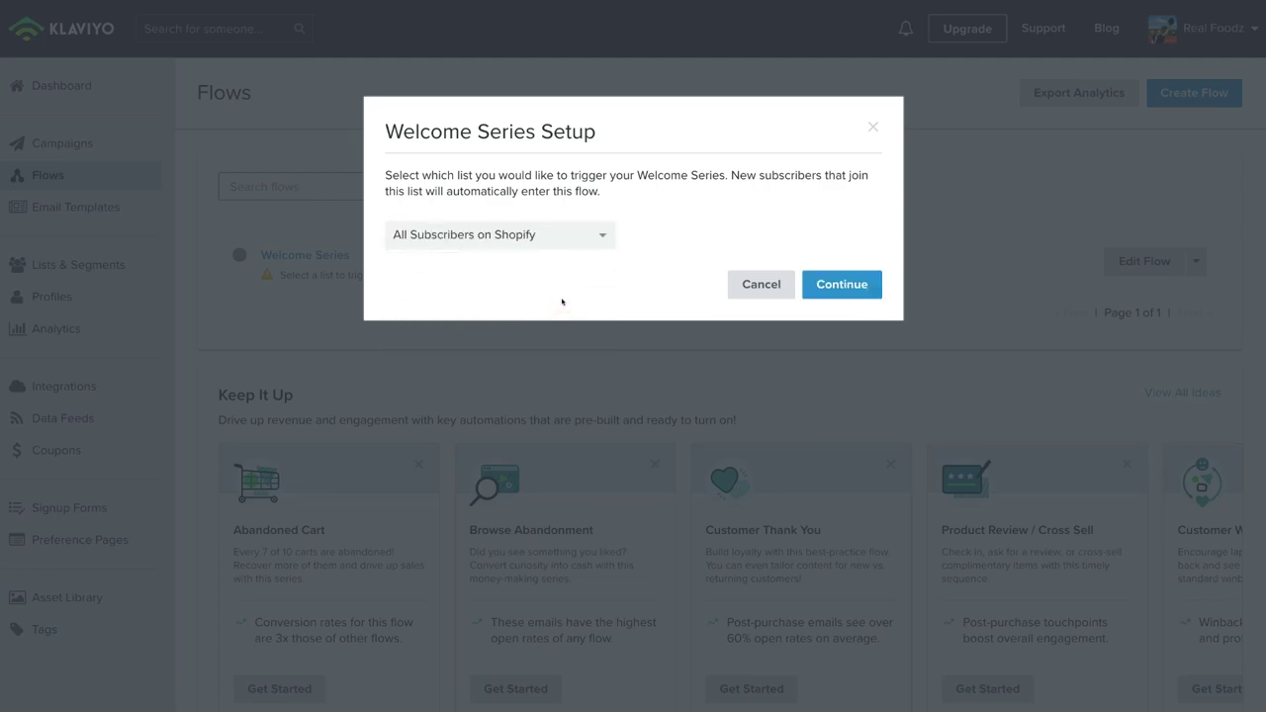
pyautogui.click(836, 283)
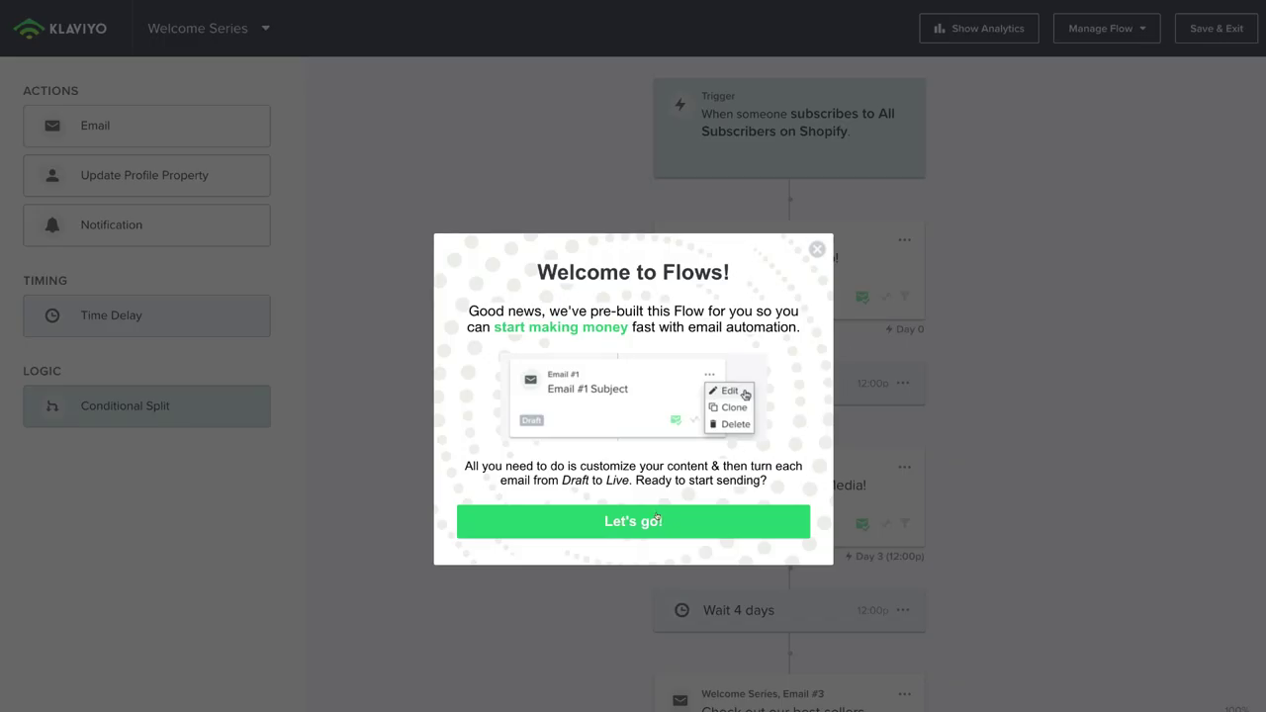
pyautogui.click(657, 517)
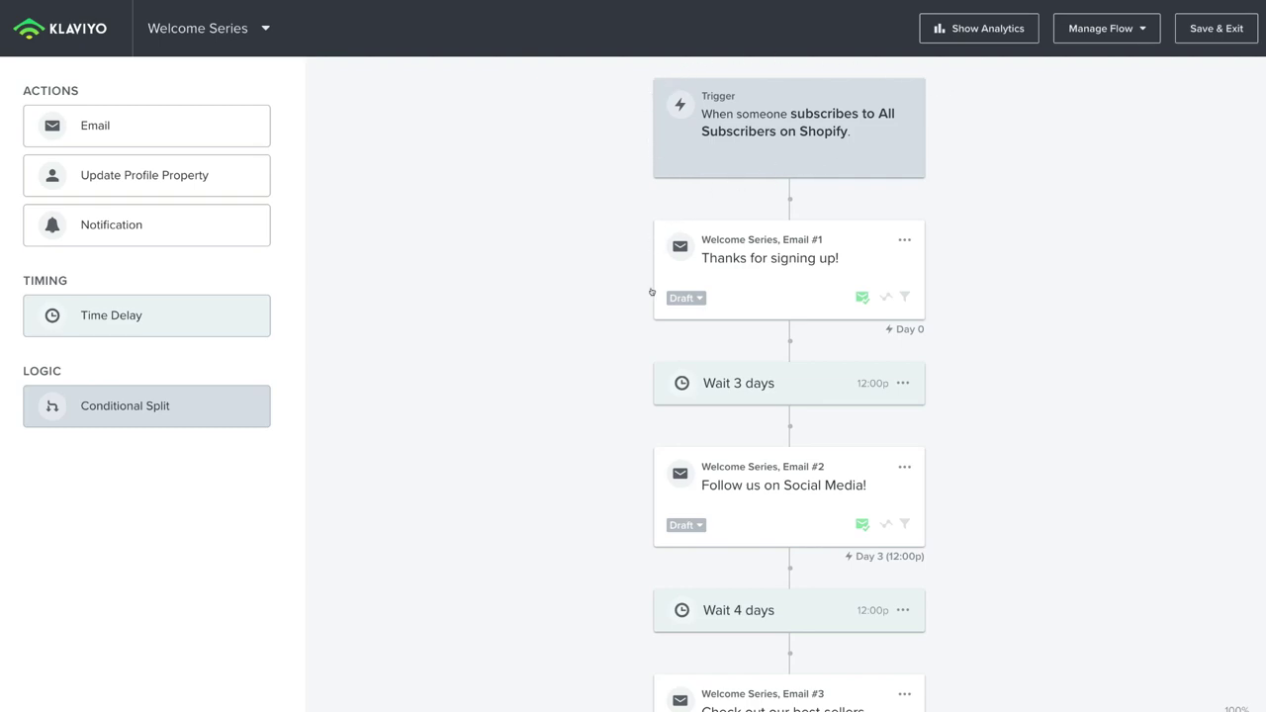
pyautogui.moveTo(899, 328)
pyautogui.scroll(-1, 954, 449)
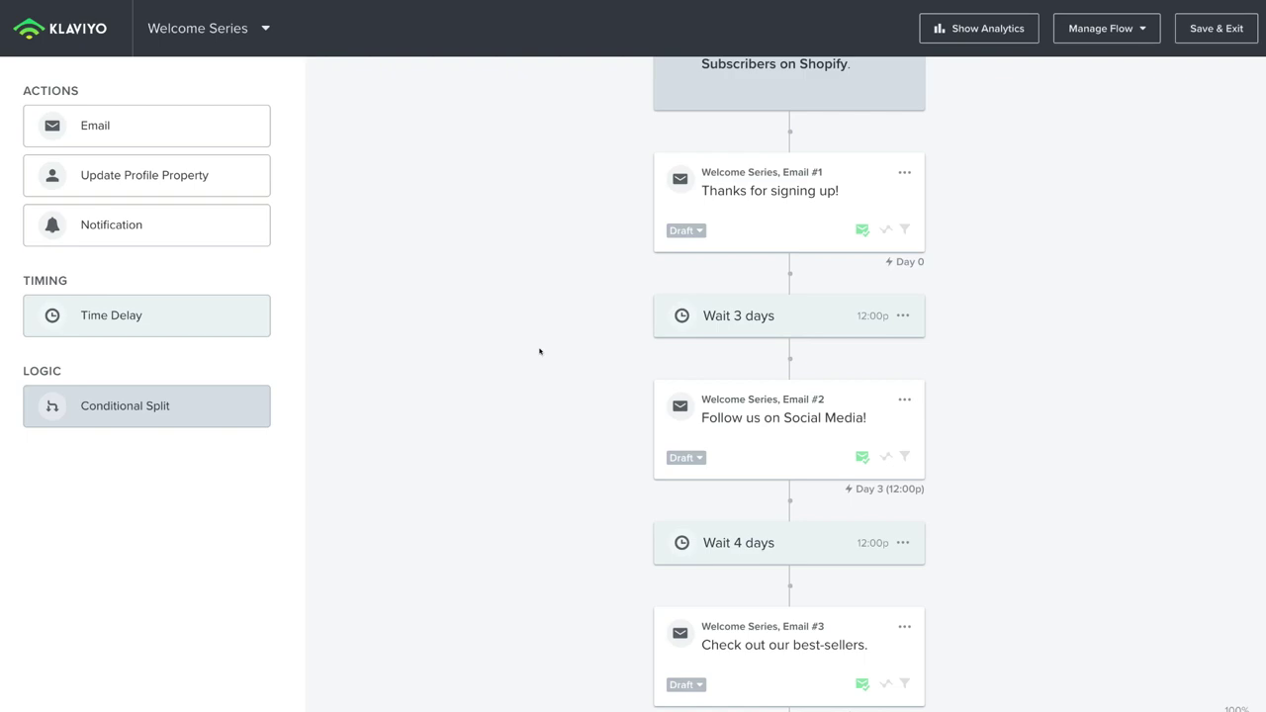
pyautogui.scroll(2, 539, 351)
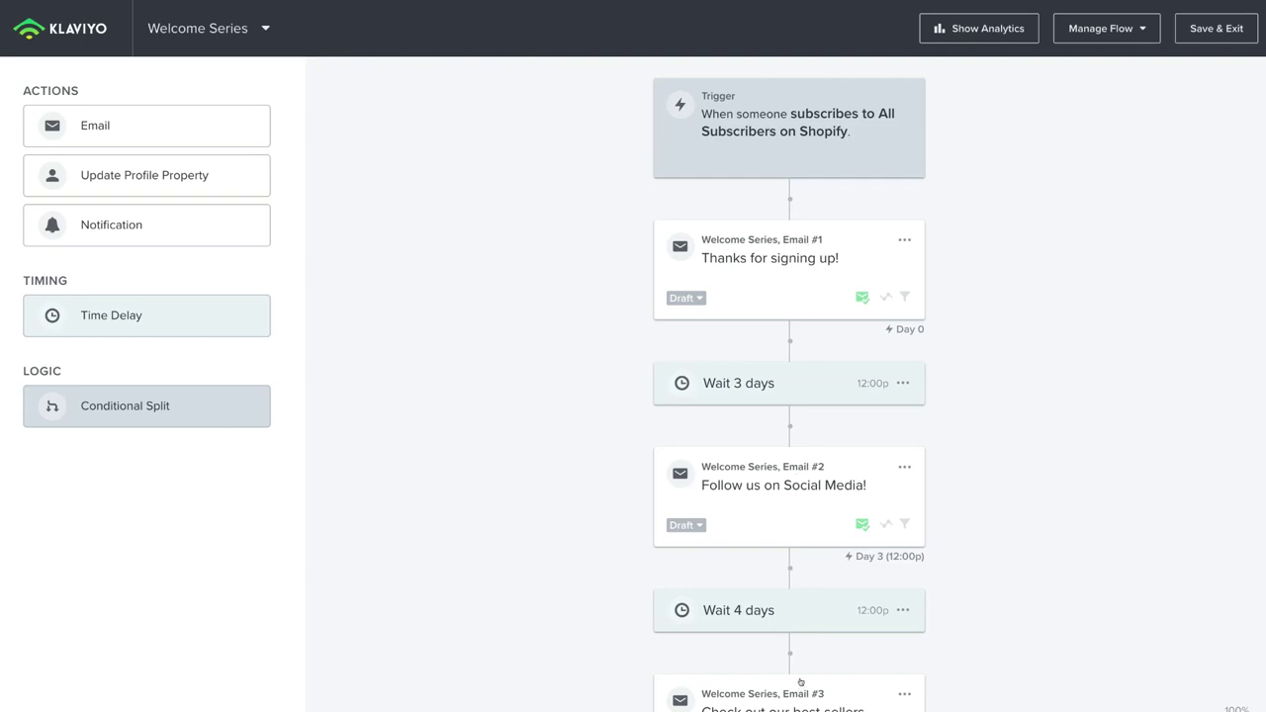
# Step: Open Email #1 for editing and scroll through its 'Thanks for signing up!' preview
pyautogui.click(897, 238)
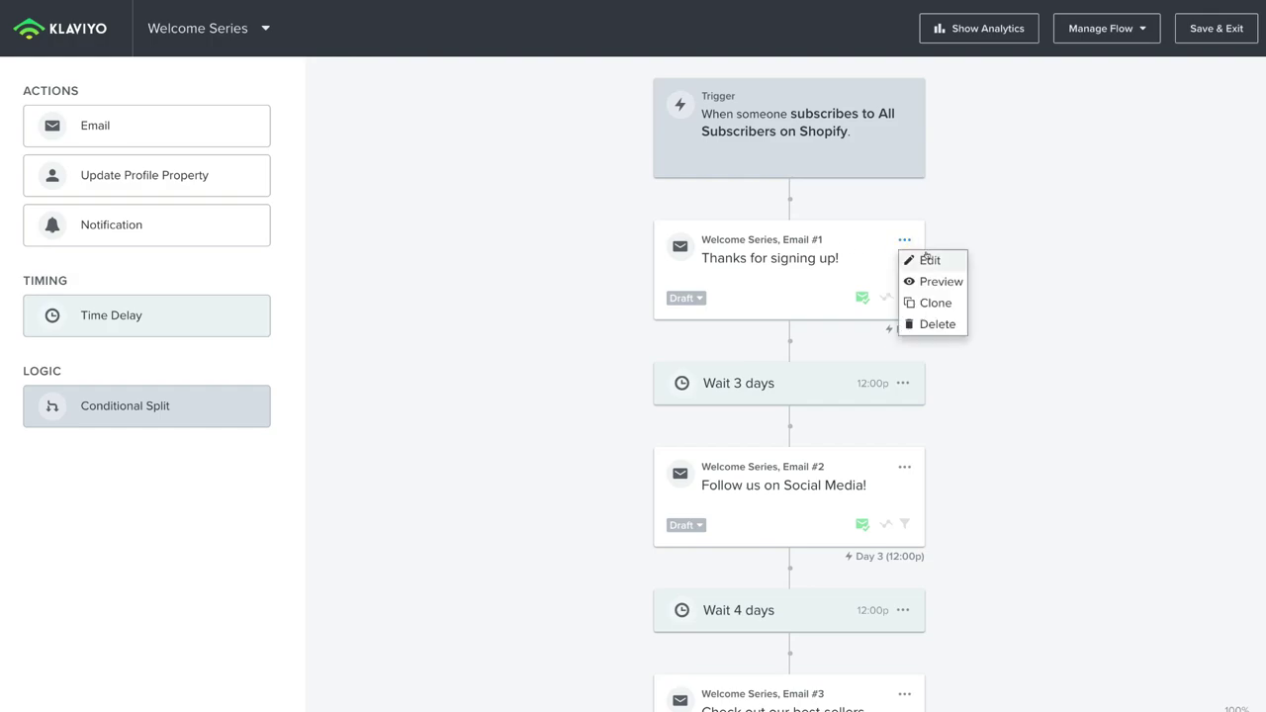
pyautogui.click(926, 259)
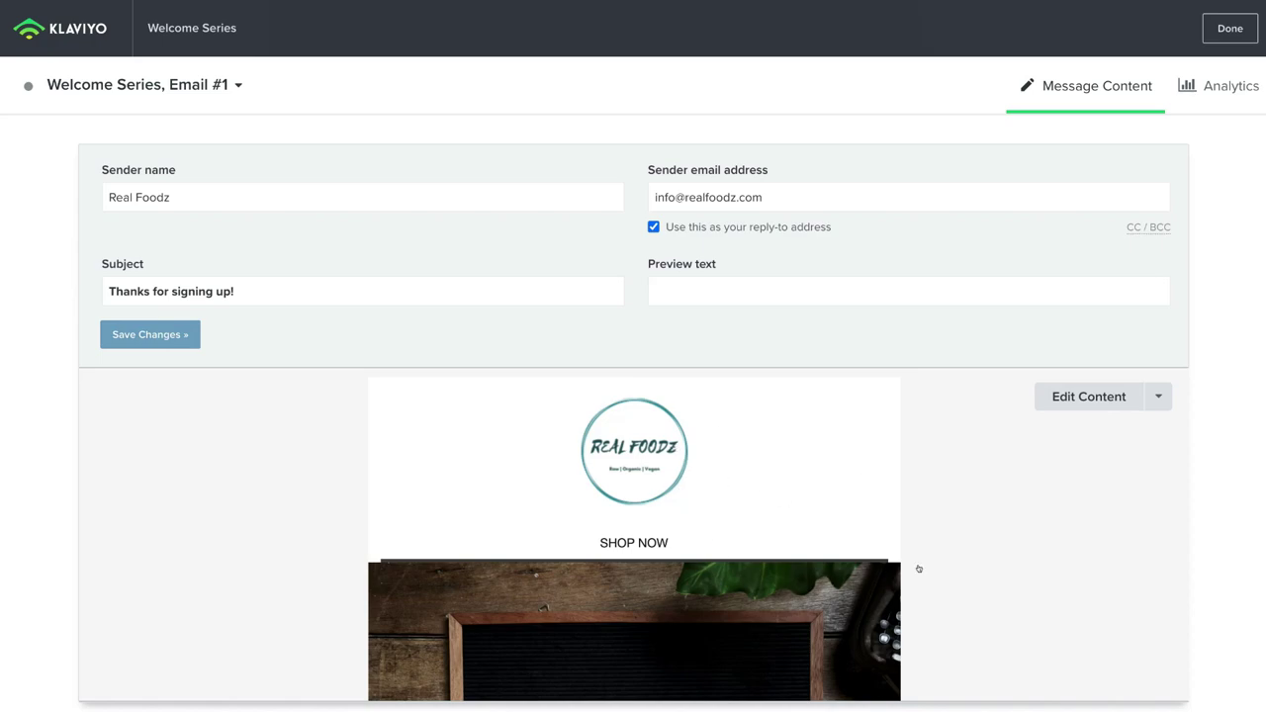
pyautogui.scroll(-1, 919, 569)
pyautogui.scroll(-10, 918, 569)
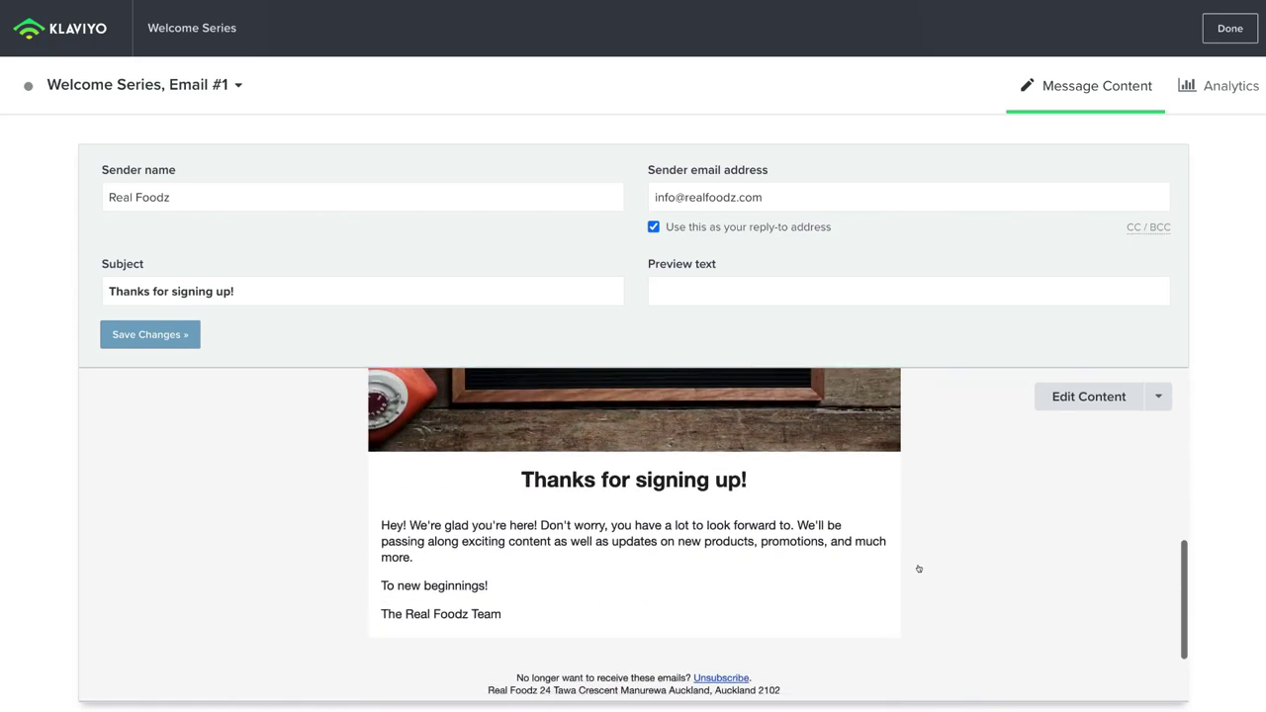
pyautogui.scroll(-2, 919, 569)
pyautogui.scroll(5, 918, 569)
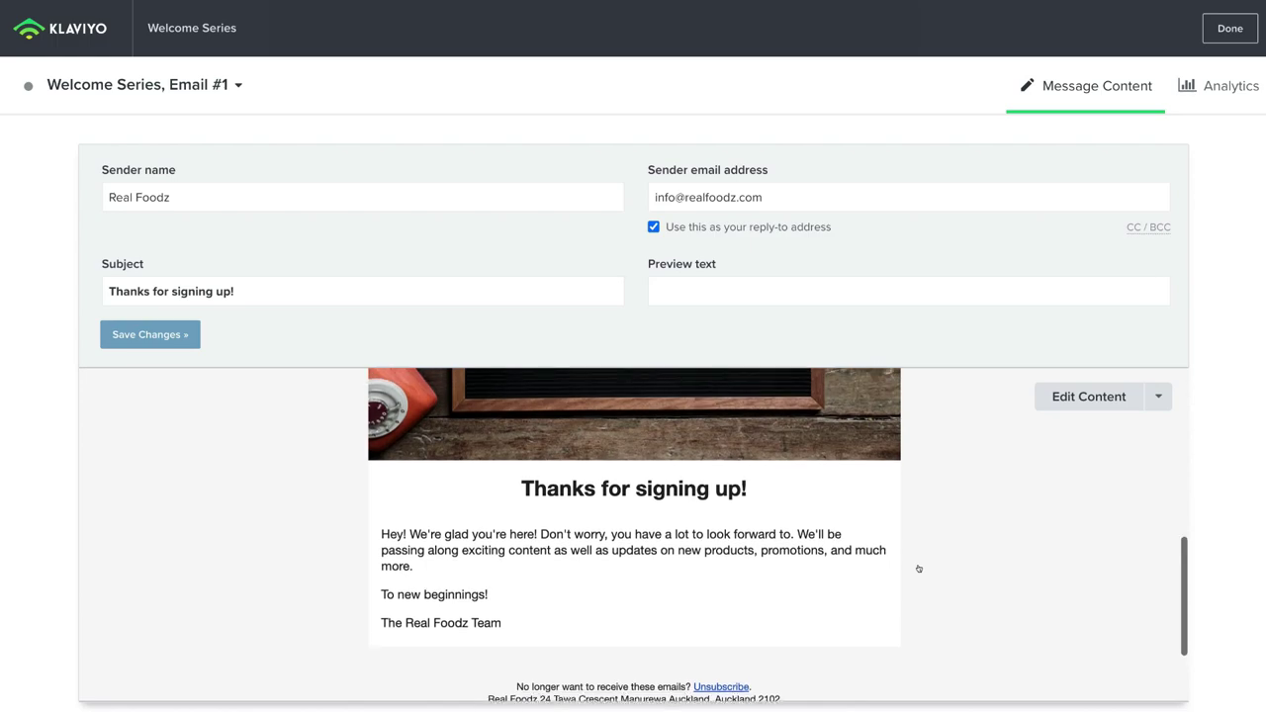
pyautogui.scroll(5, 919, 568)
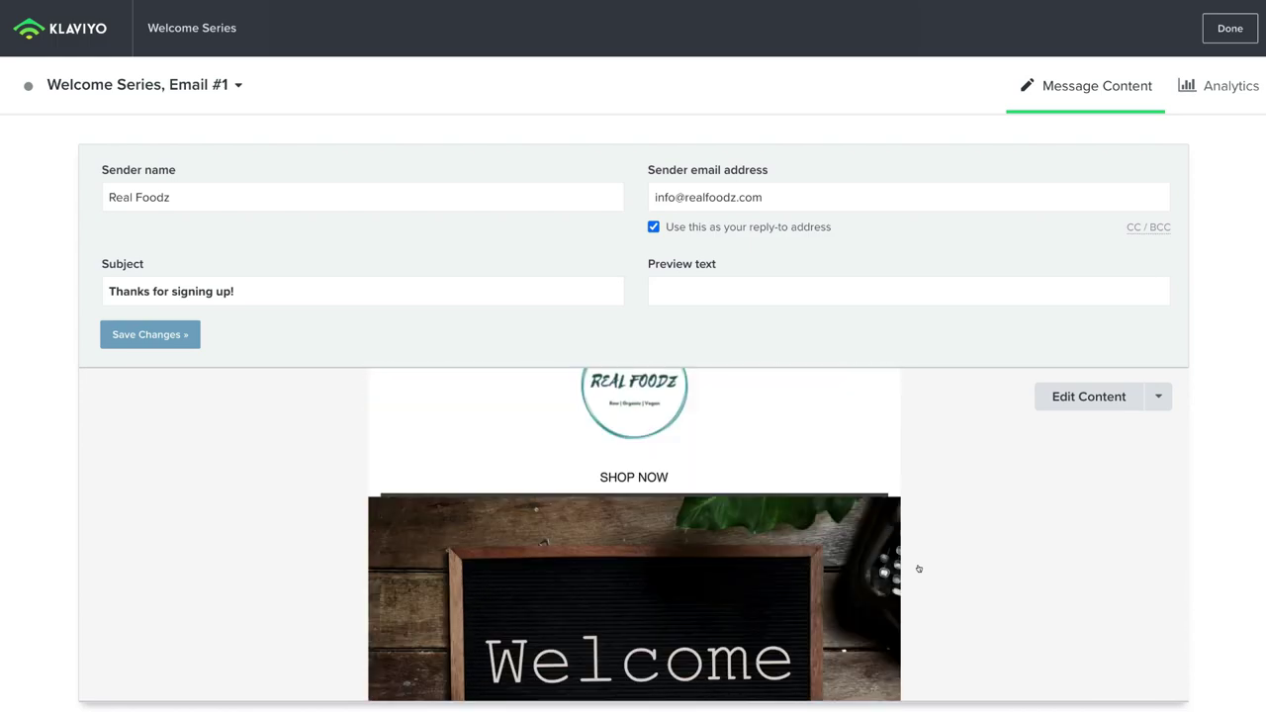
pyautogui.scroll(1, 919, 568)
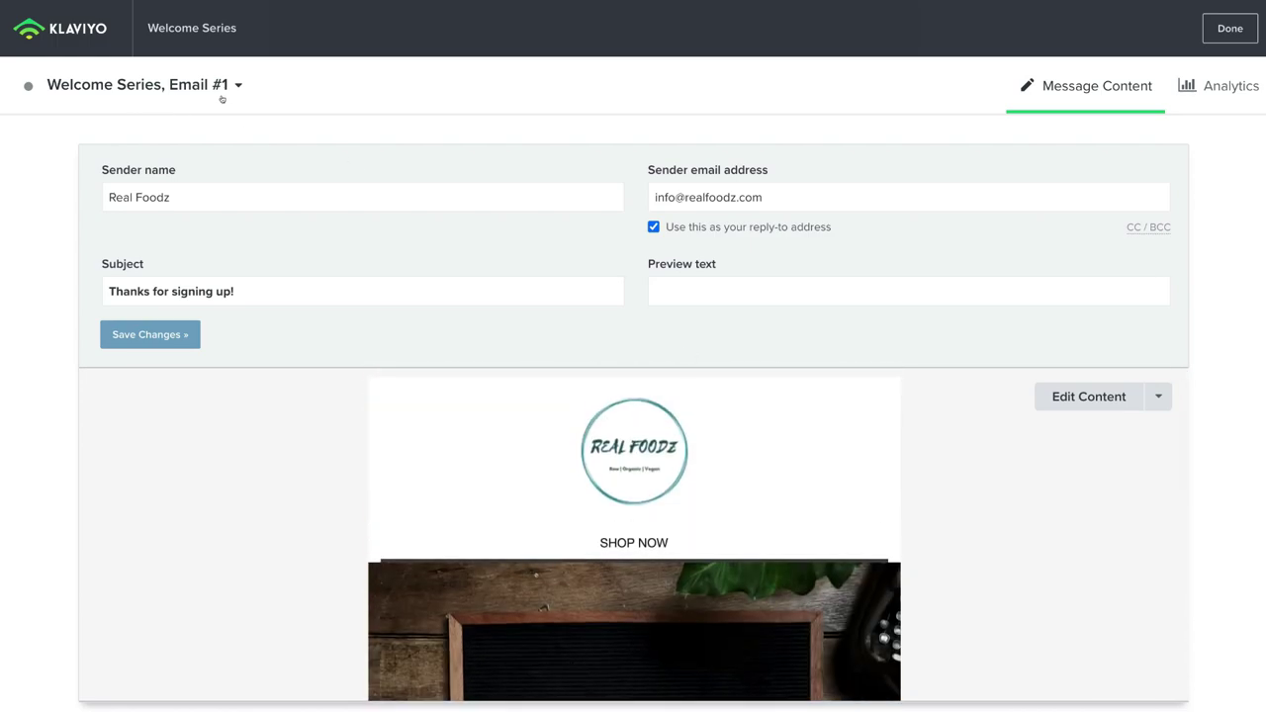
pyautogui.scroll(-2, 897, 539)
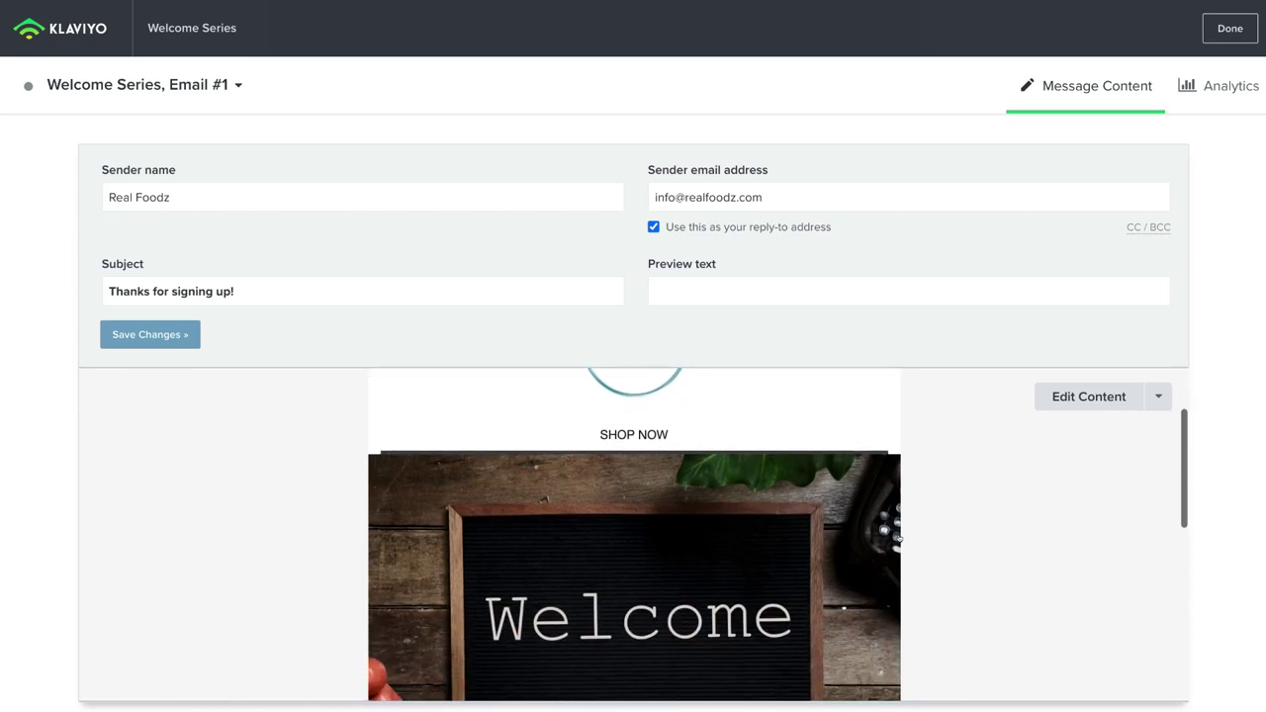
pyautogui.scroll(-4, 900, 520)
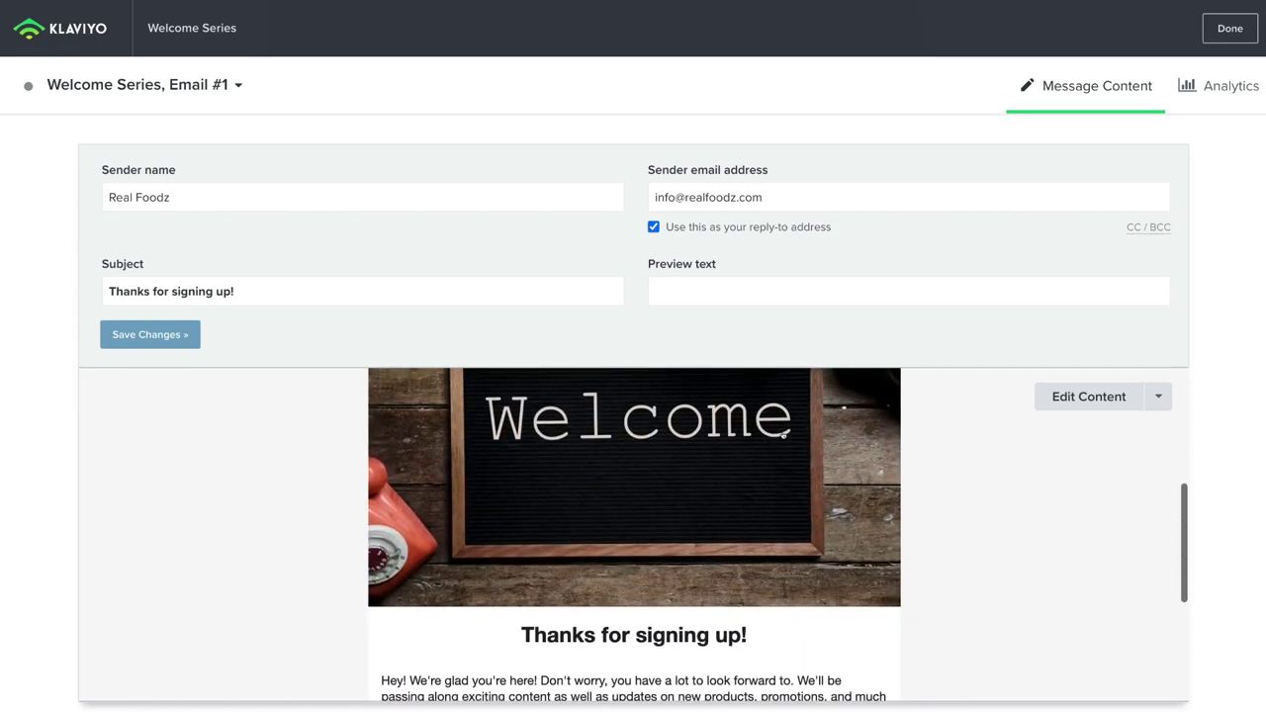
pyautogui.scroll(-2, 783, 435)
pyautogui.scroll(-2, 667, 488)
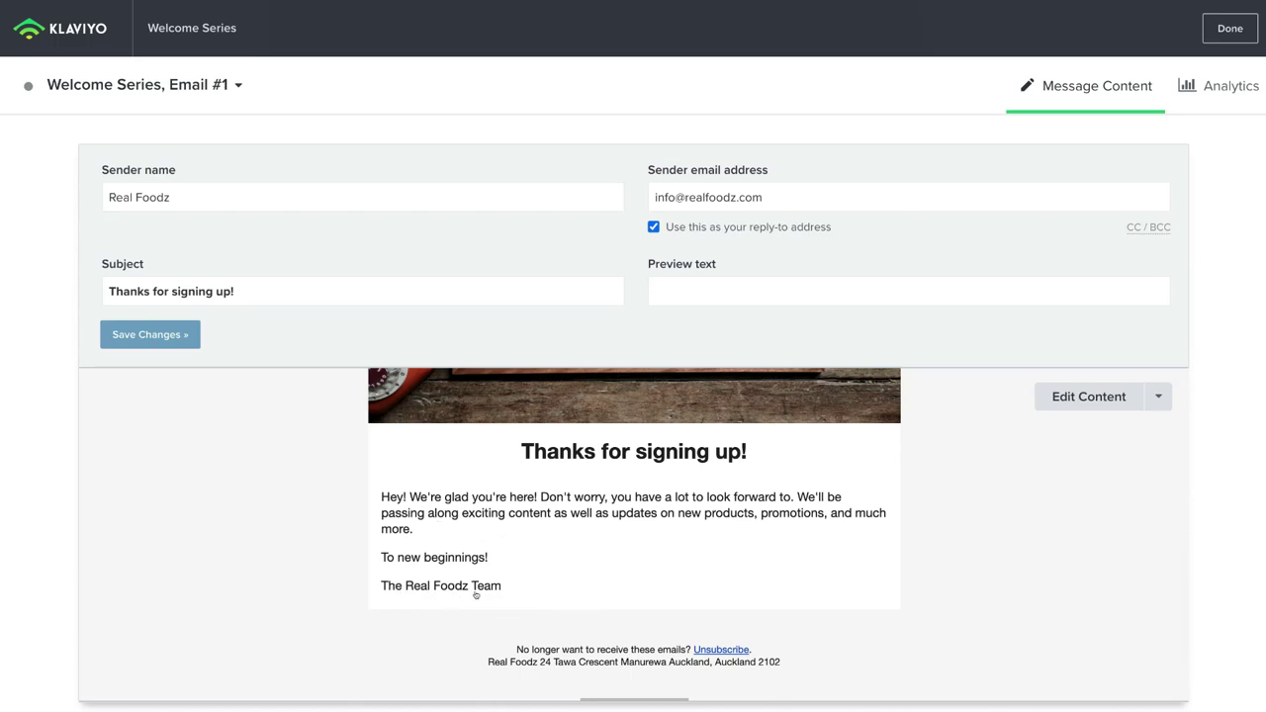
pyautogui.scroll(-1, 822, 630)
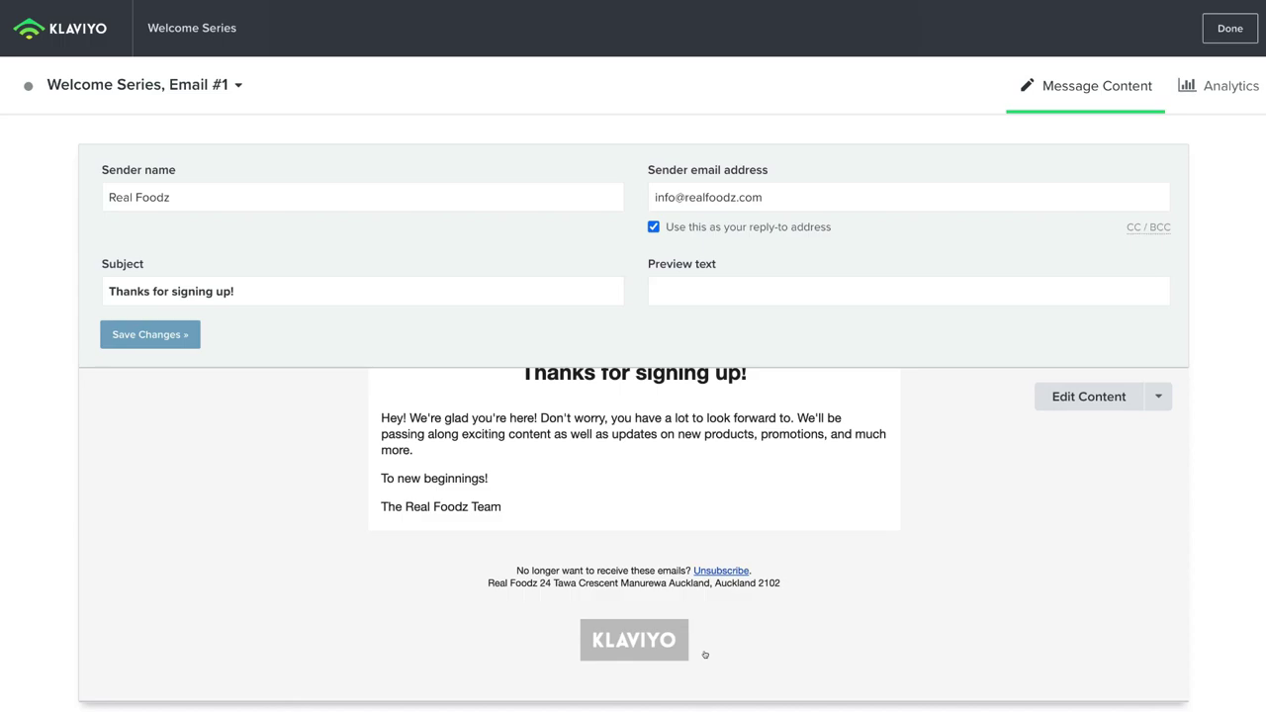
pyautogui.scroll(3, 705, 655)
pyautogui.scroll(-3, 762, 553)
pyautogui.scroll(4, 765, 554)
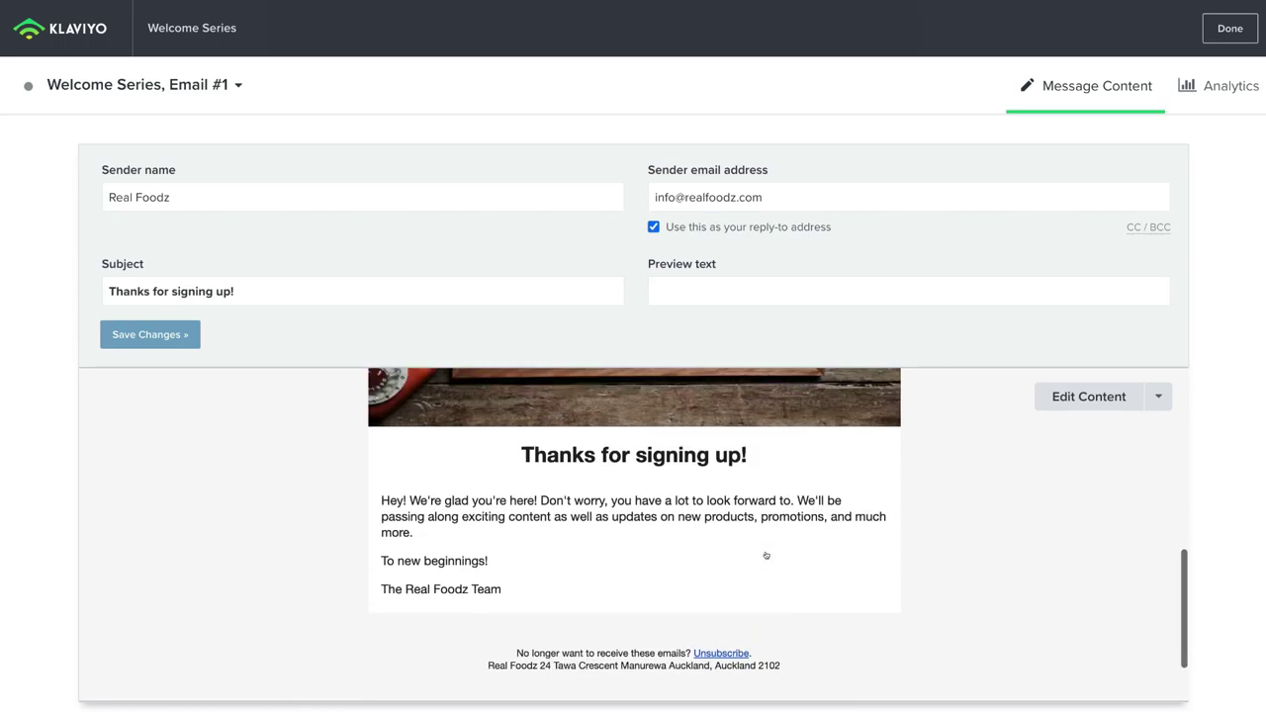
pyautogui.scroll(3, 766, 555)
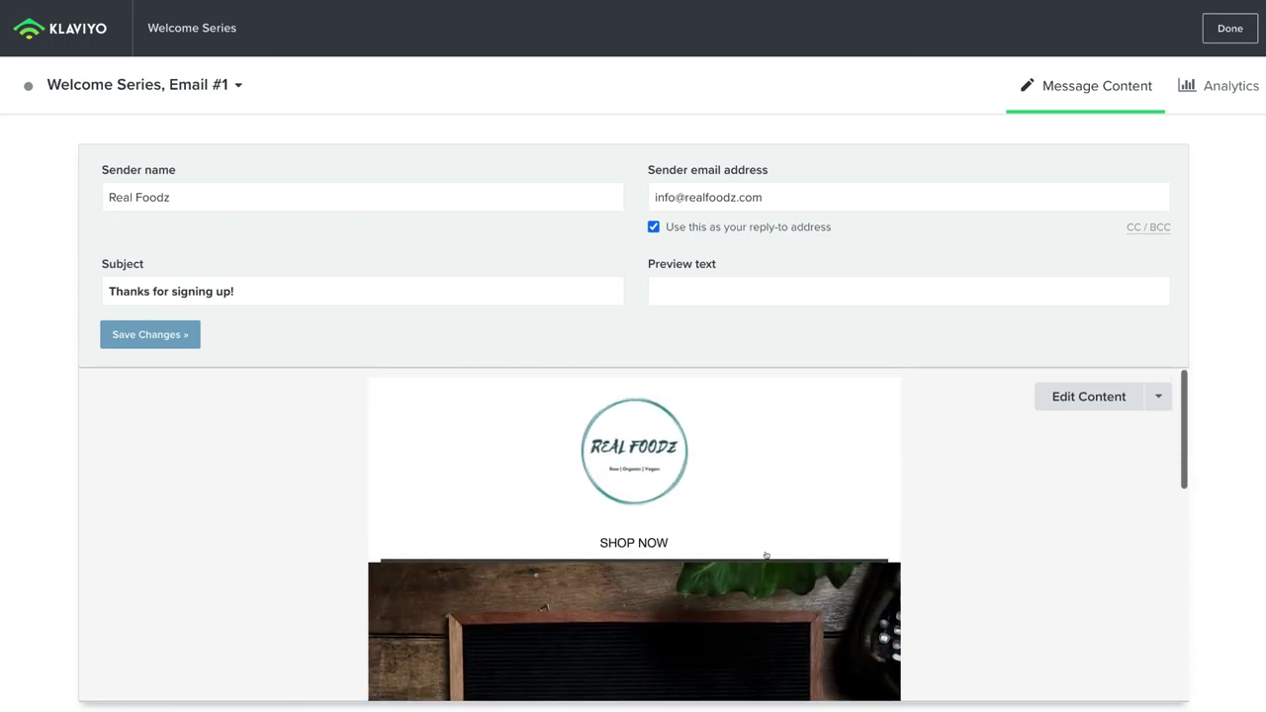
# Step: Review Email #1's template styles and preview, then save its content and return to the flow
pyautogui.click(1102, 395)
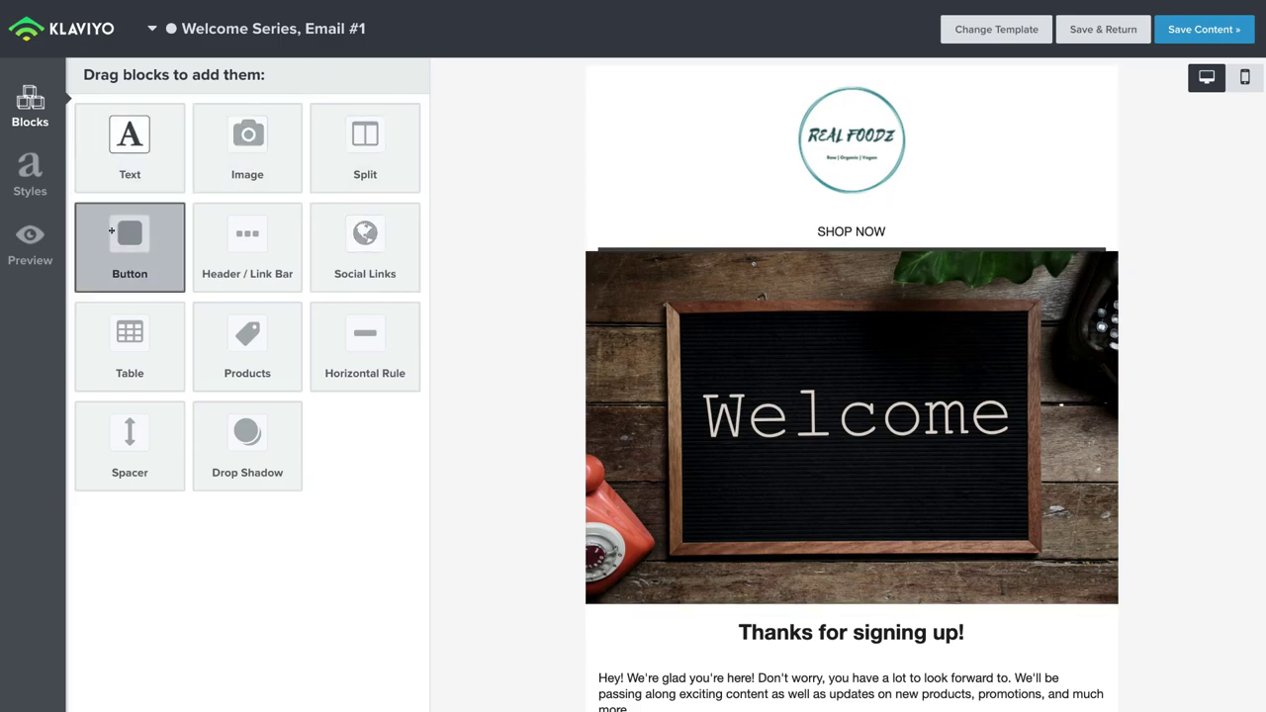
pyautogui.click(32, 174)
pyautogui.click(30, 239)
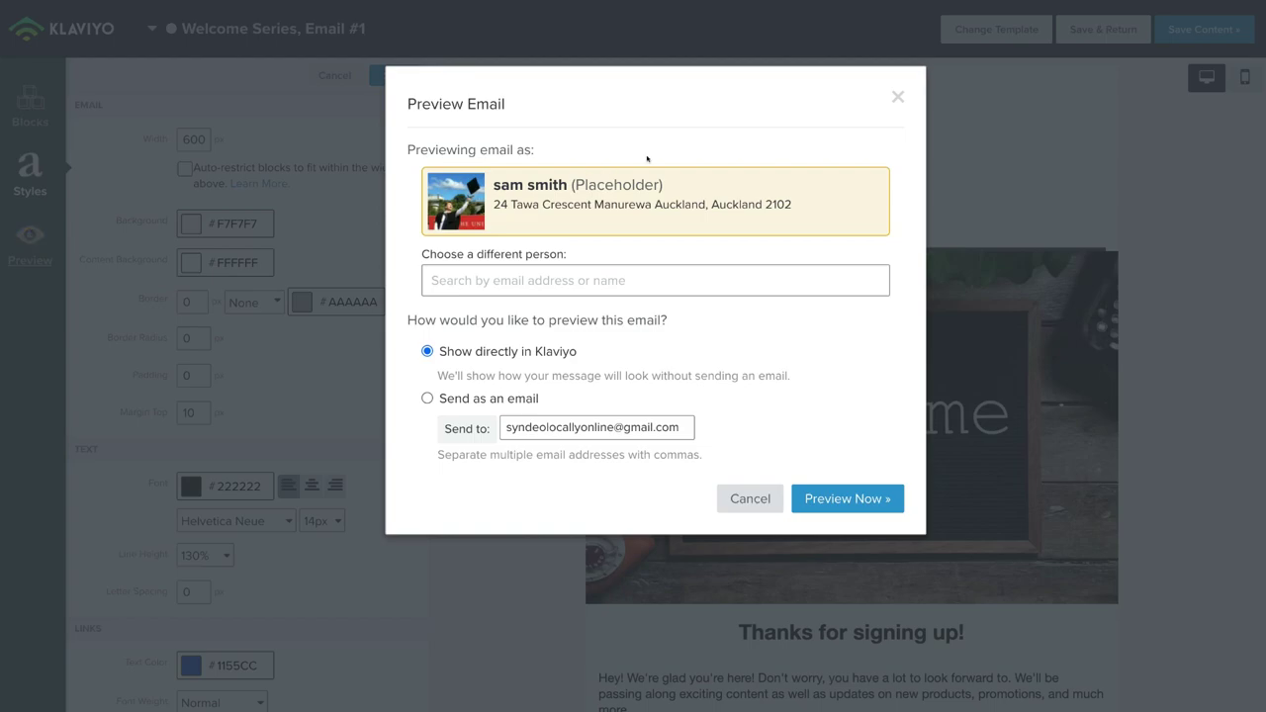
pyautogui.click(894, 96)
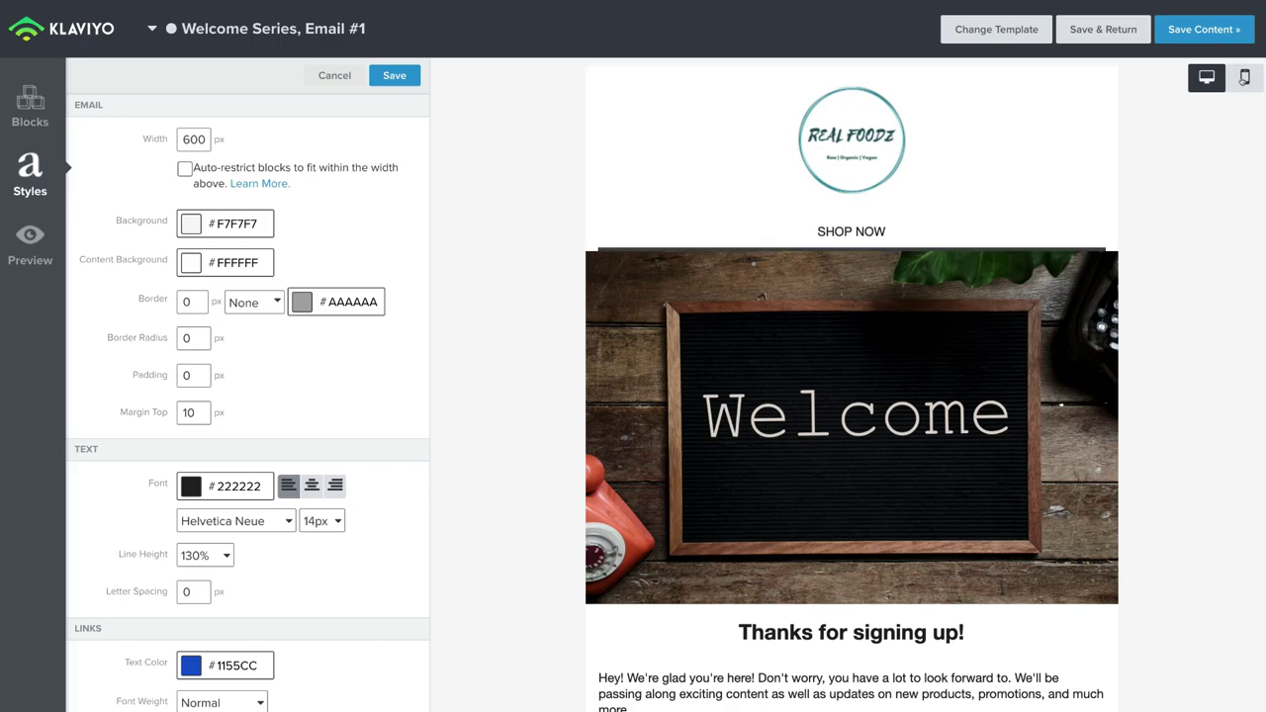
pyautogui.click(1188, 31)
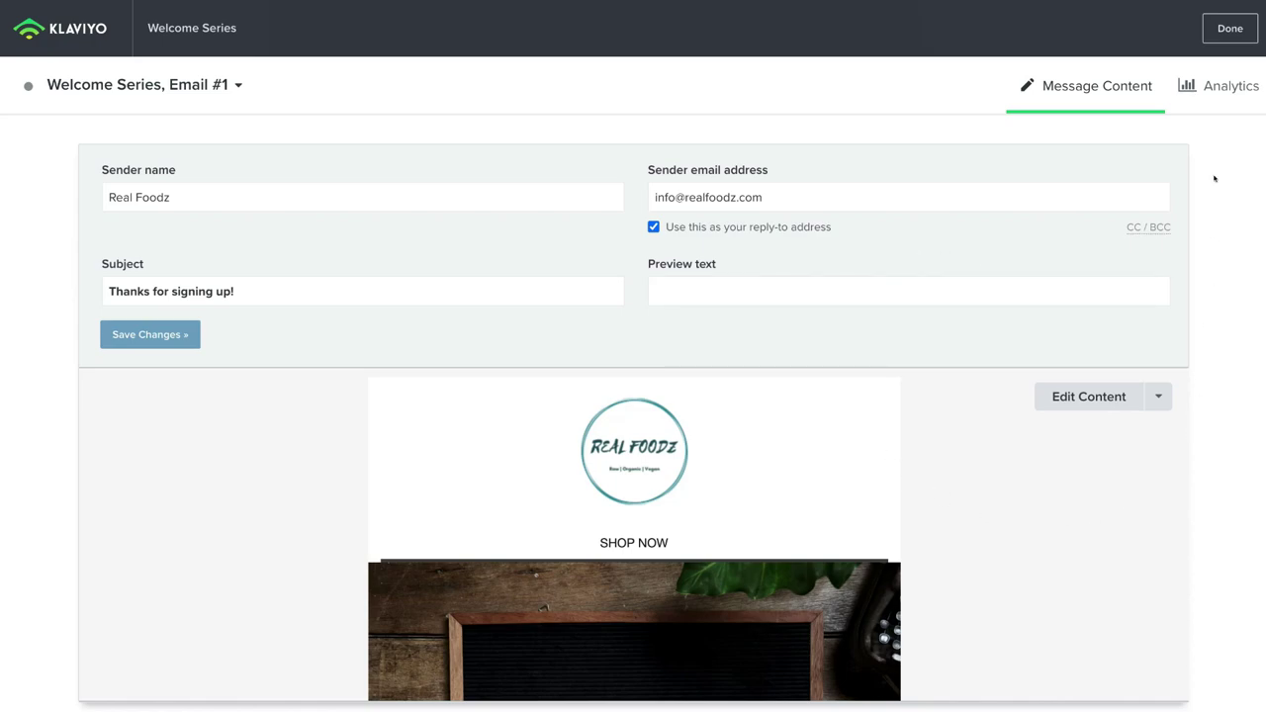
pyautogui.click(1223, 29)
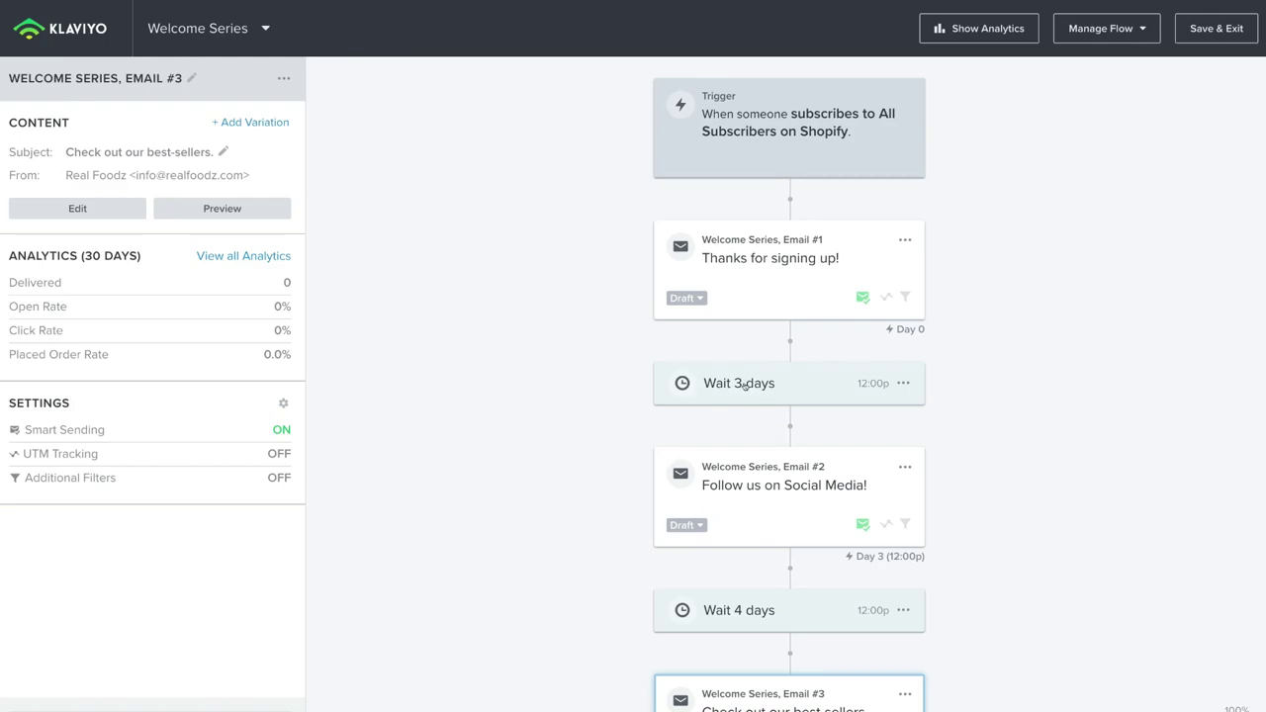
# Step: Open the Wait 3 days step to view its delay: 3 days, 12:00pm, recipient's local timezone
pyautogui.click(744, 385)
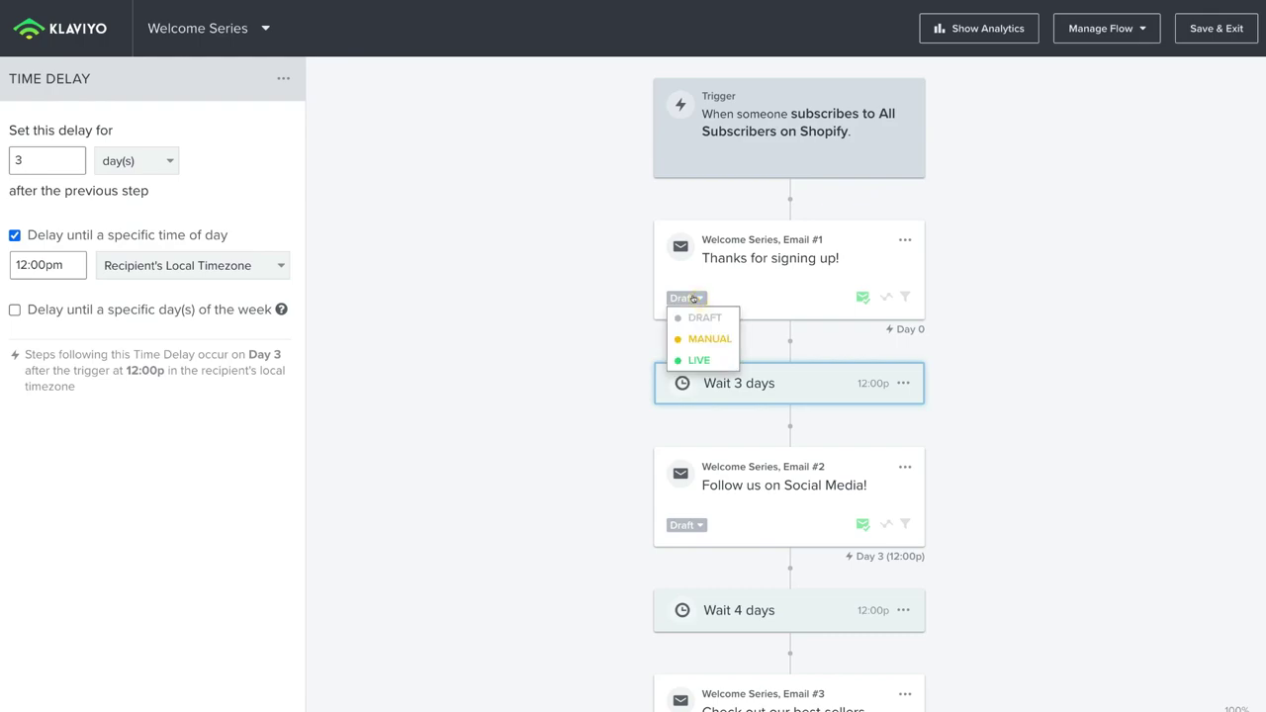
# Step: Switch Email #1 and Email #2 from Draft to Live status
pyautogui.click(698, 358)
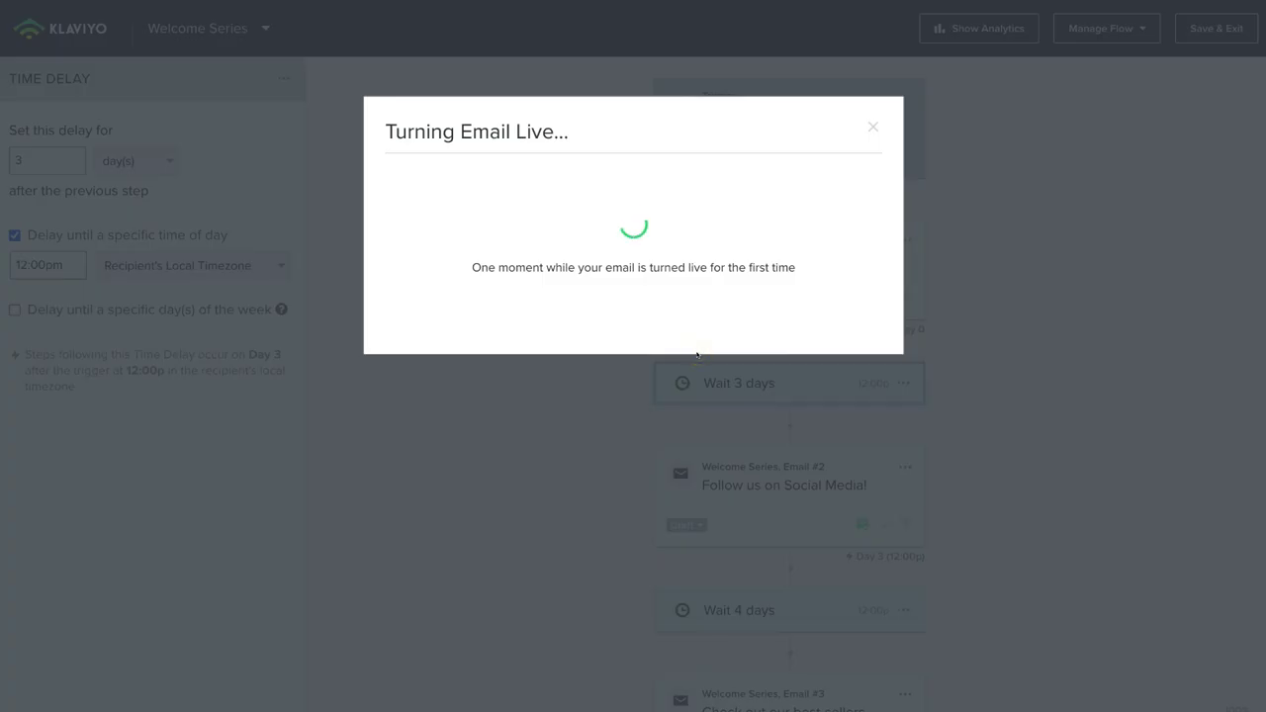
pyautogui.click(694, 358)
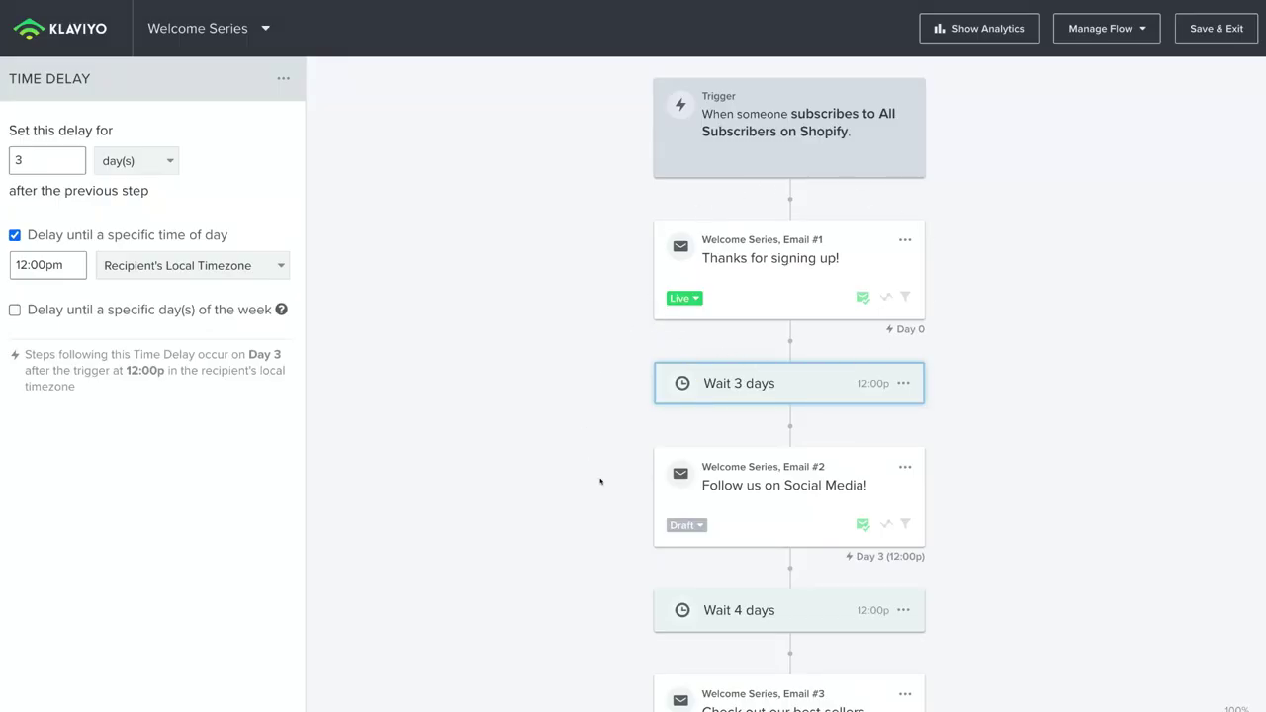
pyautogui.click(695, 523)
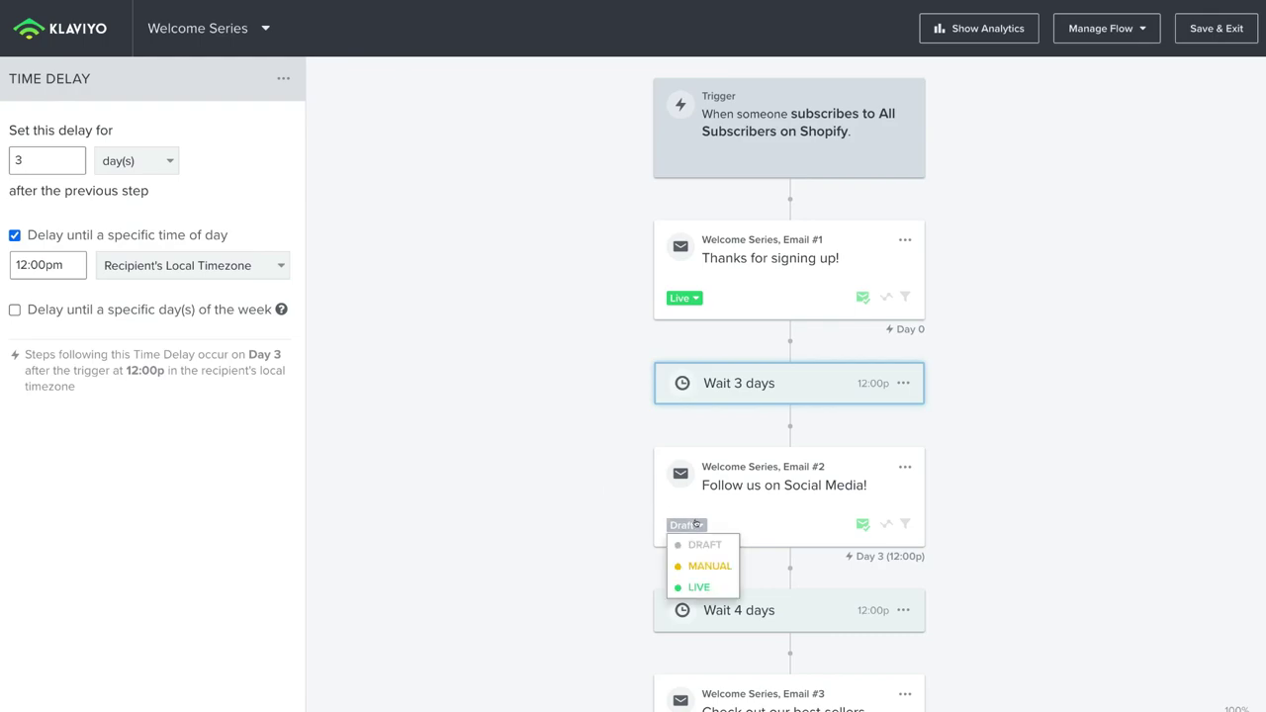
pyautogui.click(694, 584)
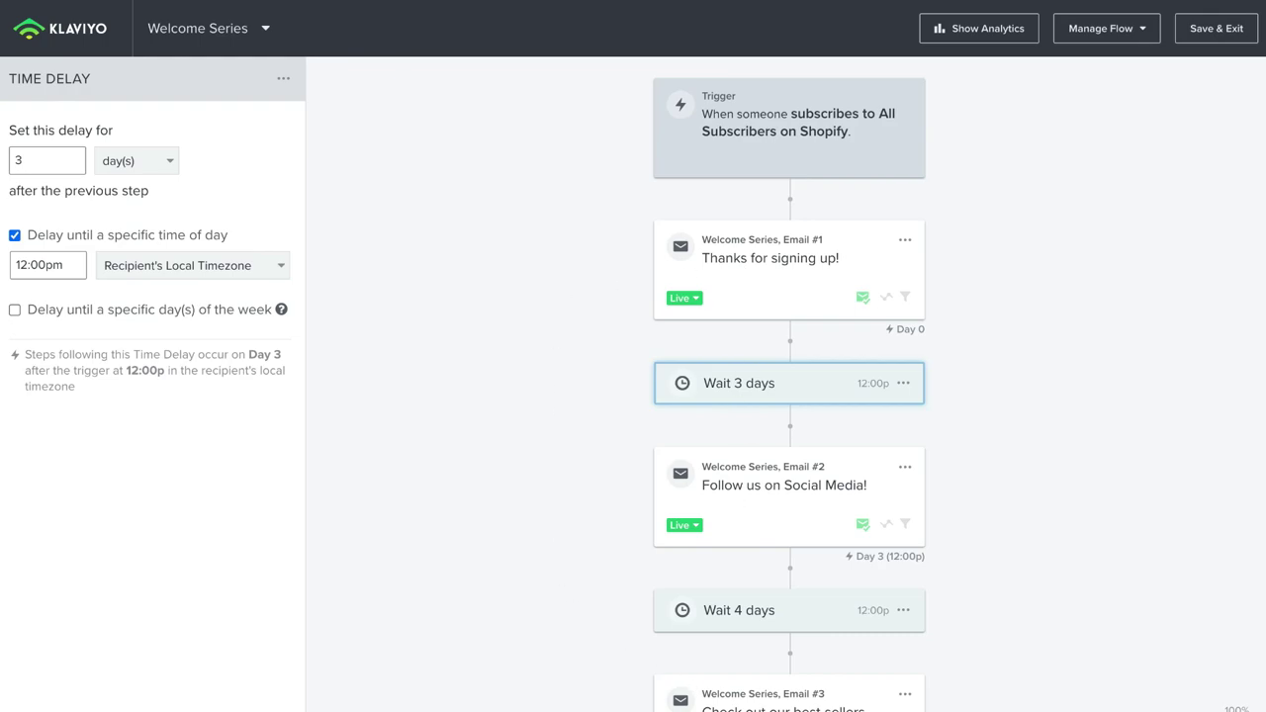
# Step: Save the Welcome Series flow and exit the editor
pyautogui.scroll(-1, 789, 385)
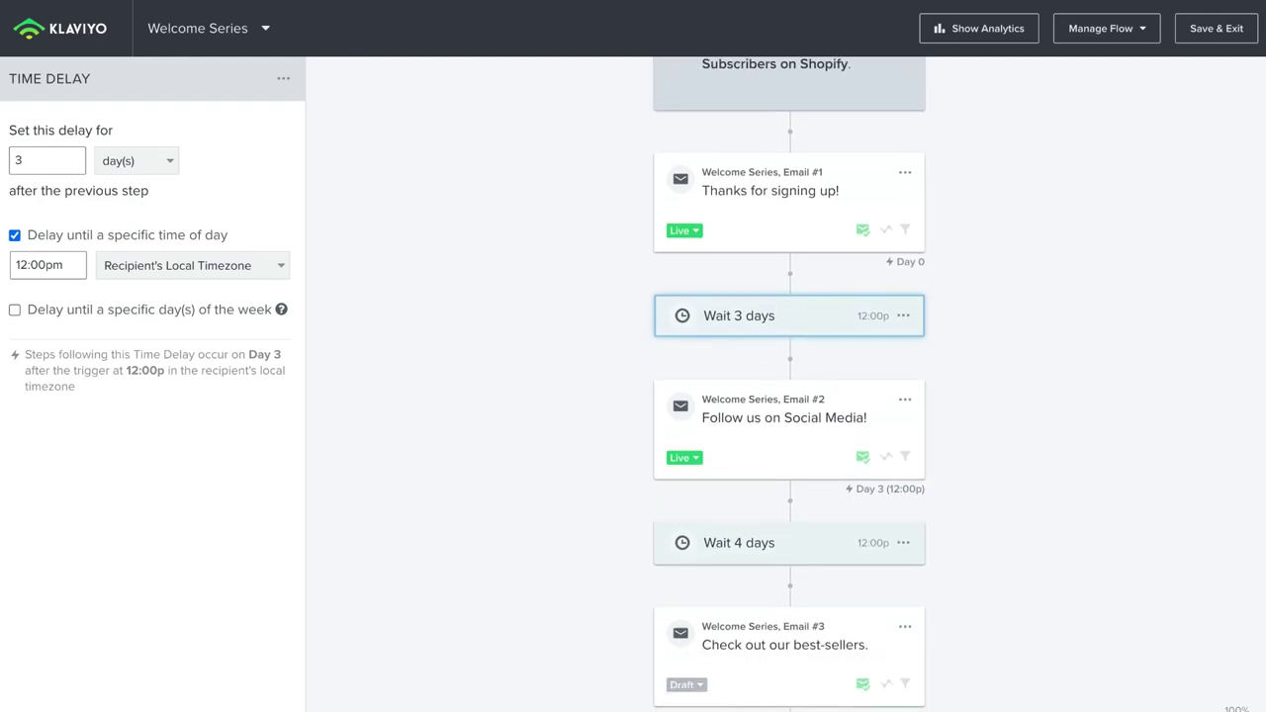
pyautogui.click(609, 653)
pyautogui.scroll(2, 404, 520)
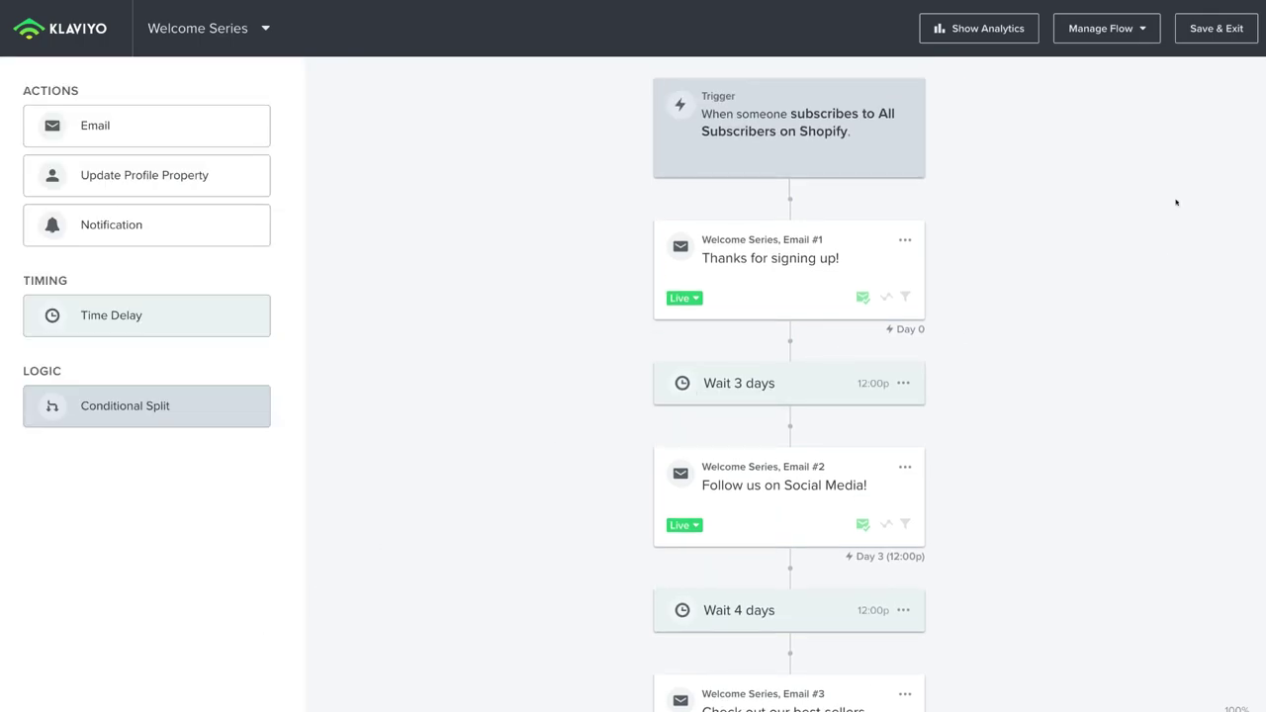
pyautogui.click(1204, 29)
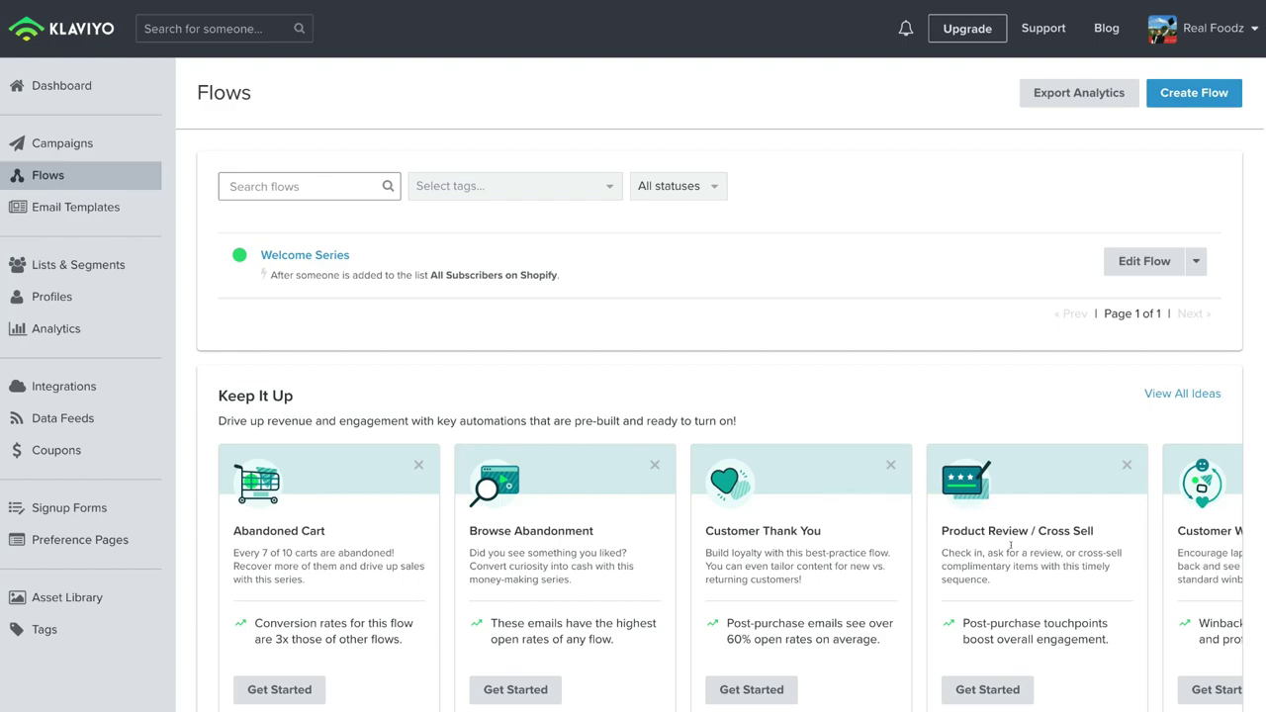
# Step: Scroll the Flows list sideways to review the live Welcome Series row
pyautogui.hscroll(5, 1078, 543)
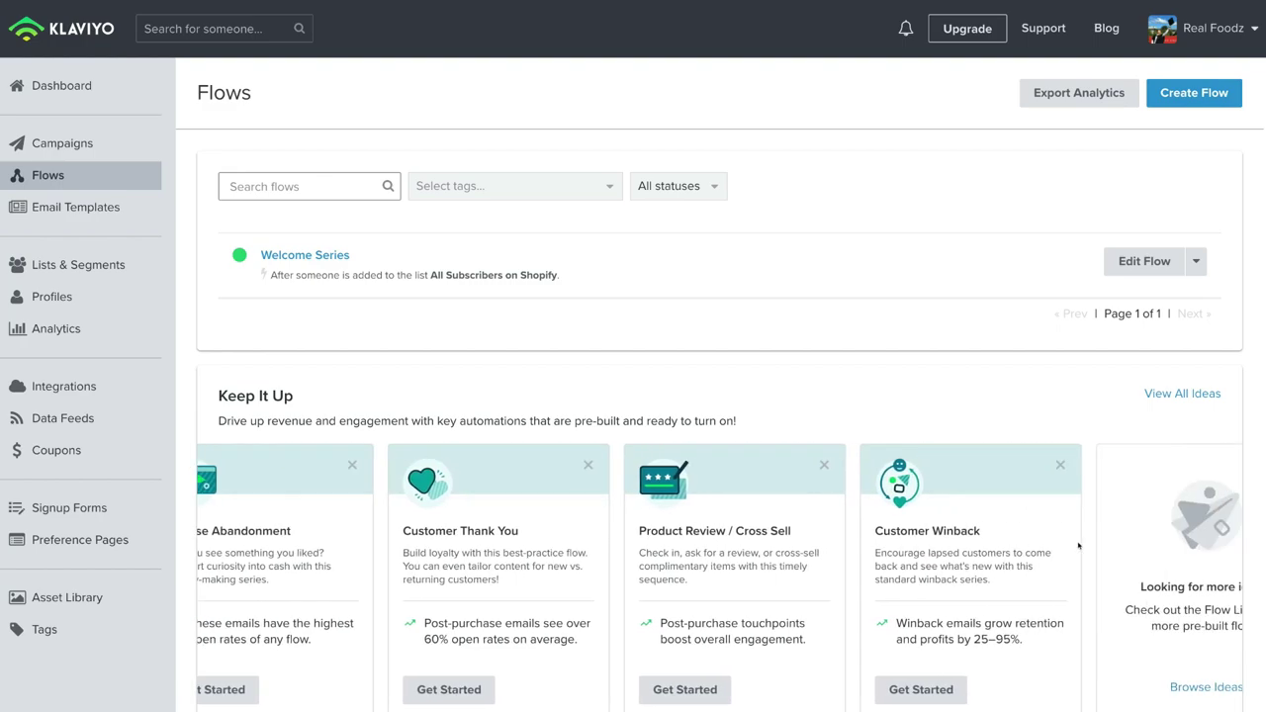
pyautogui.hscroll(-5, 1085, 460)
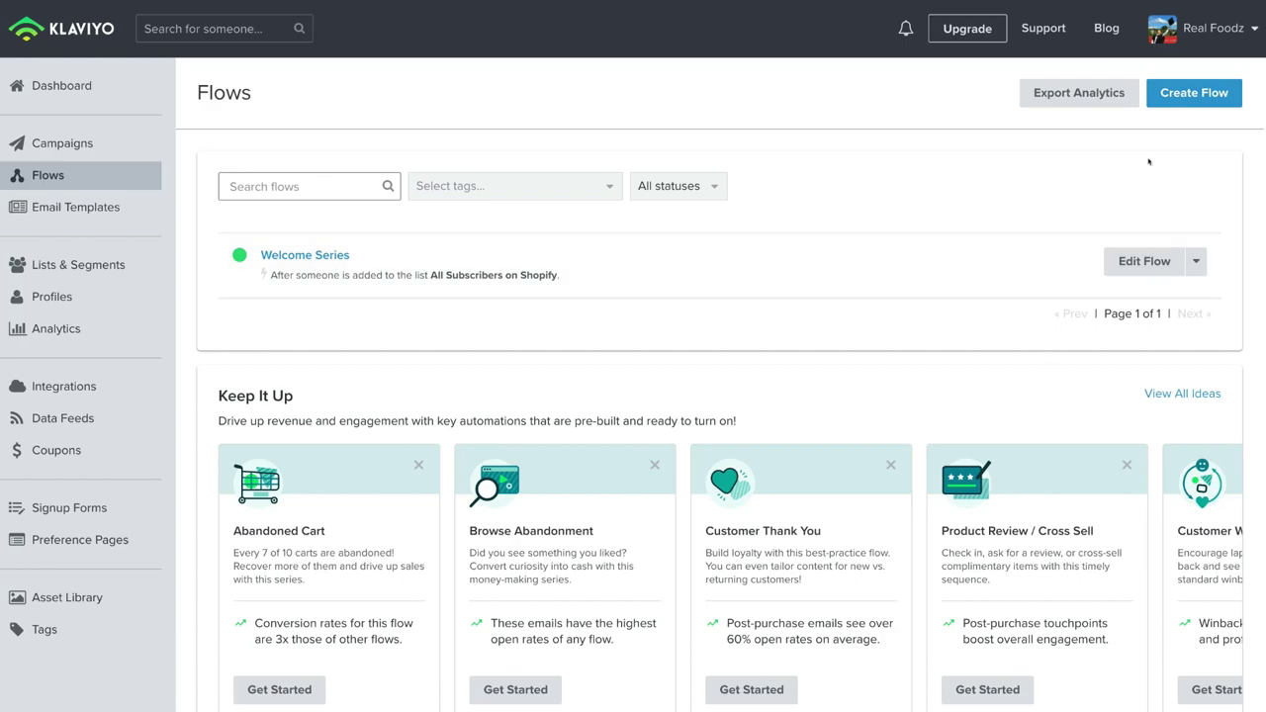
# Step: Open the Create Flow gallery, filter it to the Build Loyalty goal, and choose Create from Scratch
pyautogui.click(1214, 91)
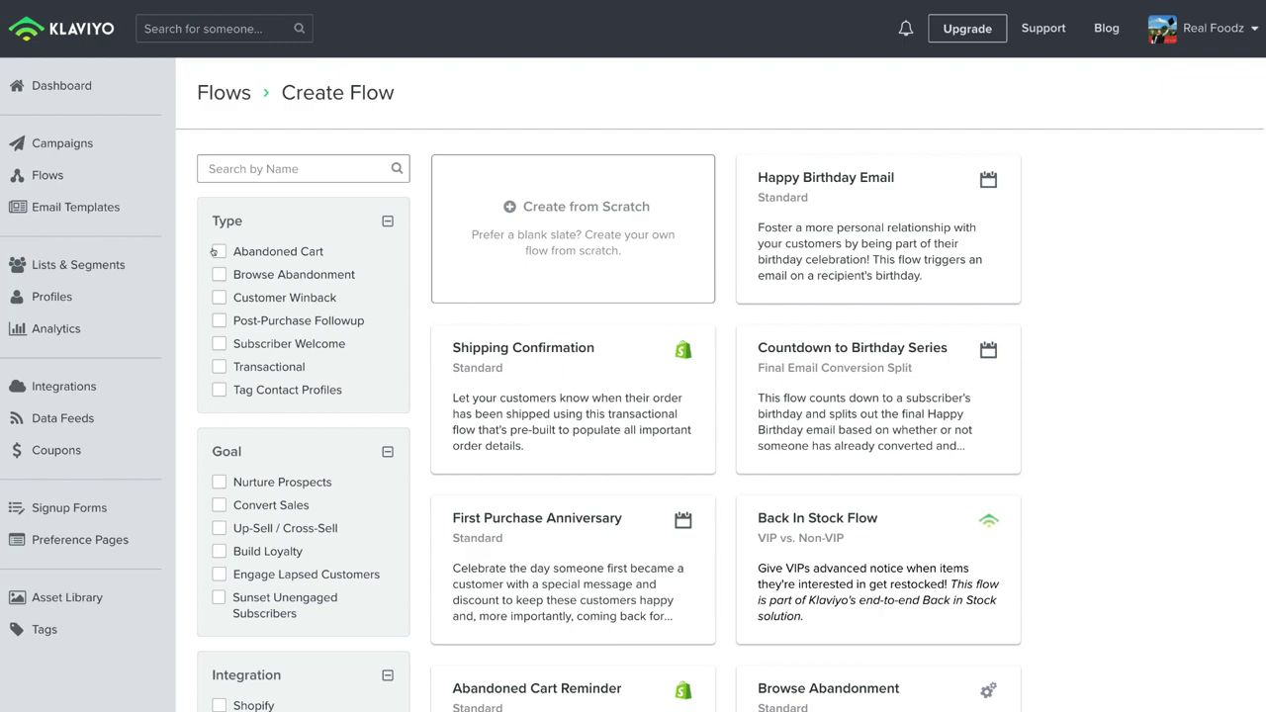
pyautogui.click(216, 252)
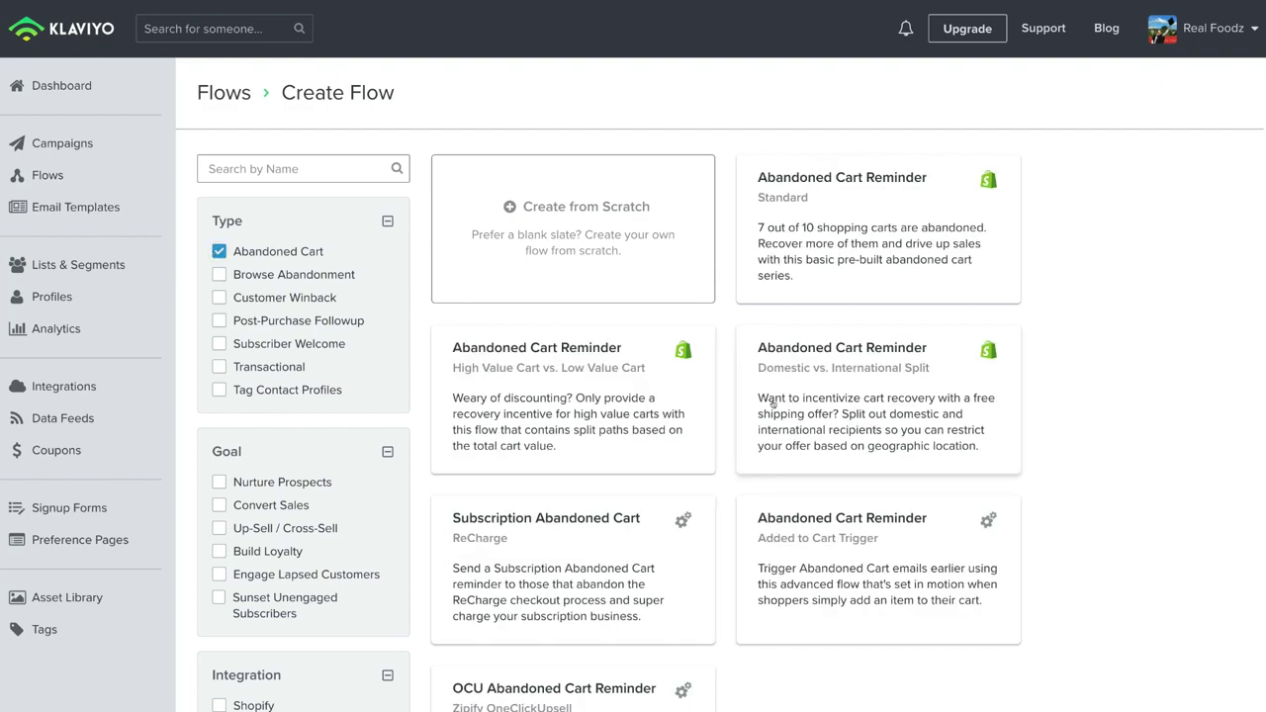
pyautogui.scroll(-1, 325, 448)
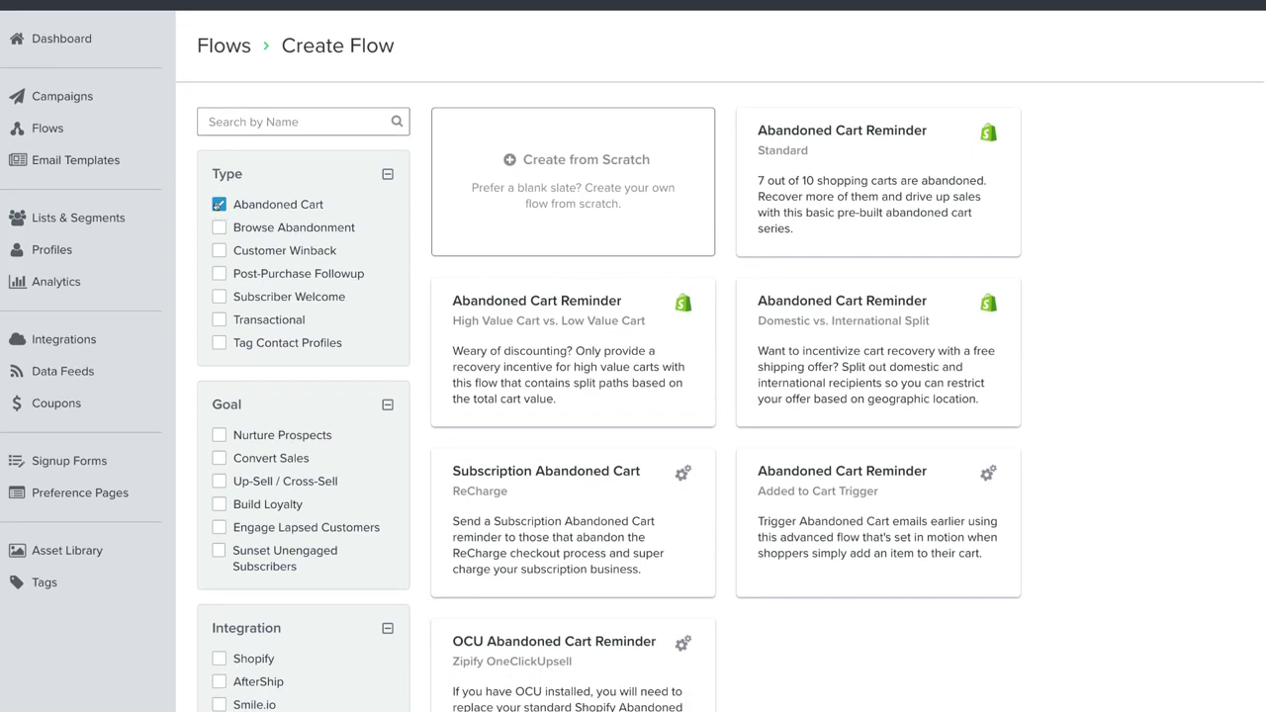
pyautogui.click(217, 203)
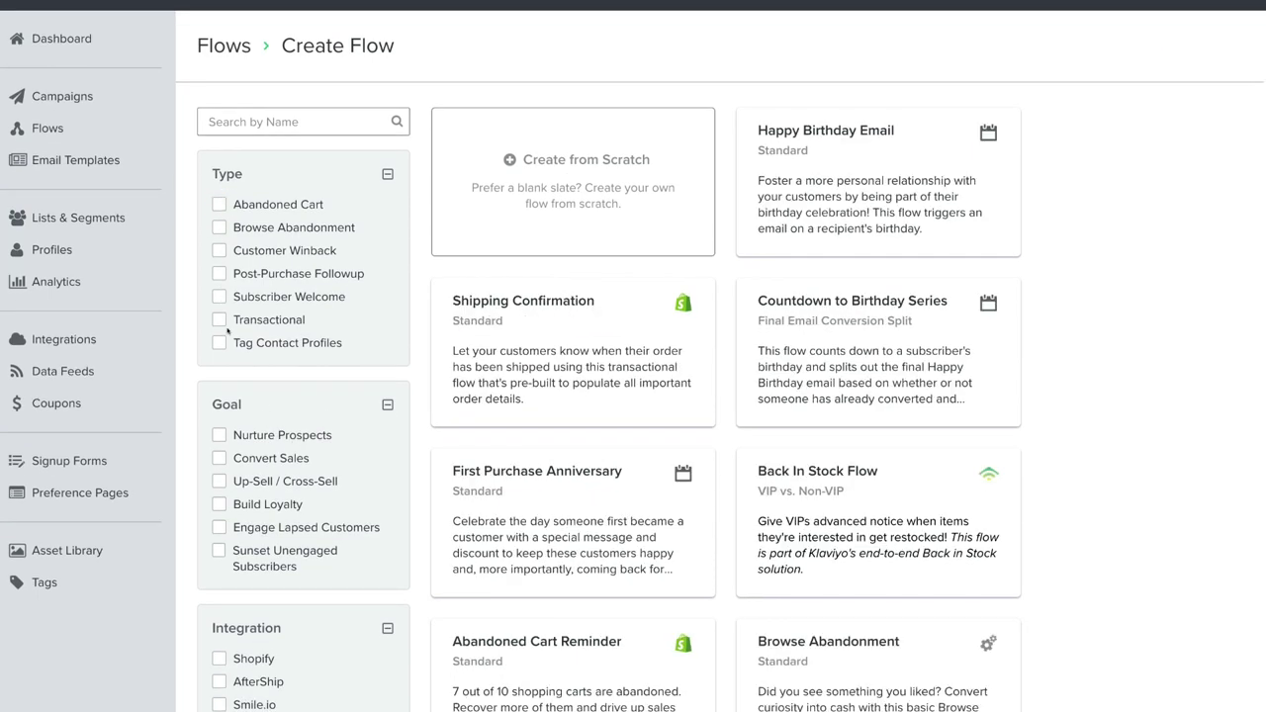
pyautogui.click(218, 503)
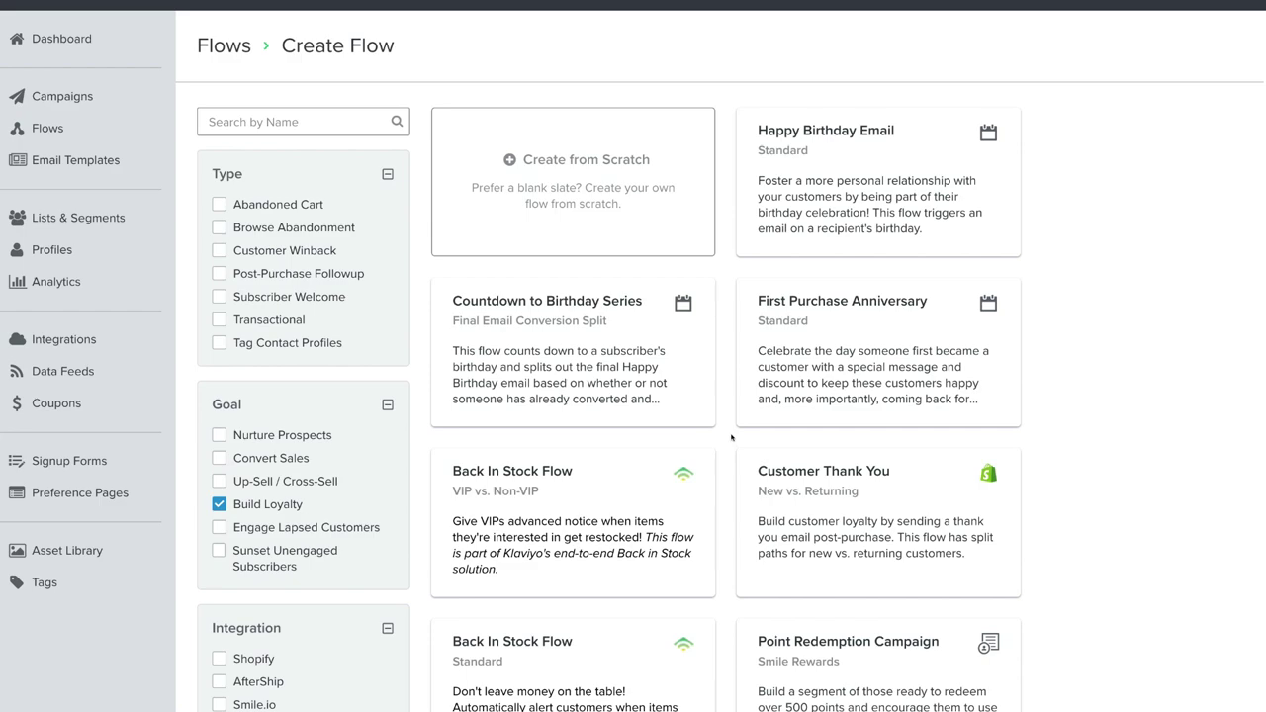
pyautogui.click(560, 208)
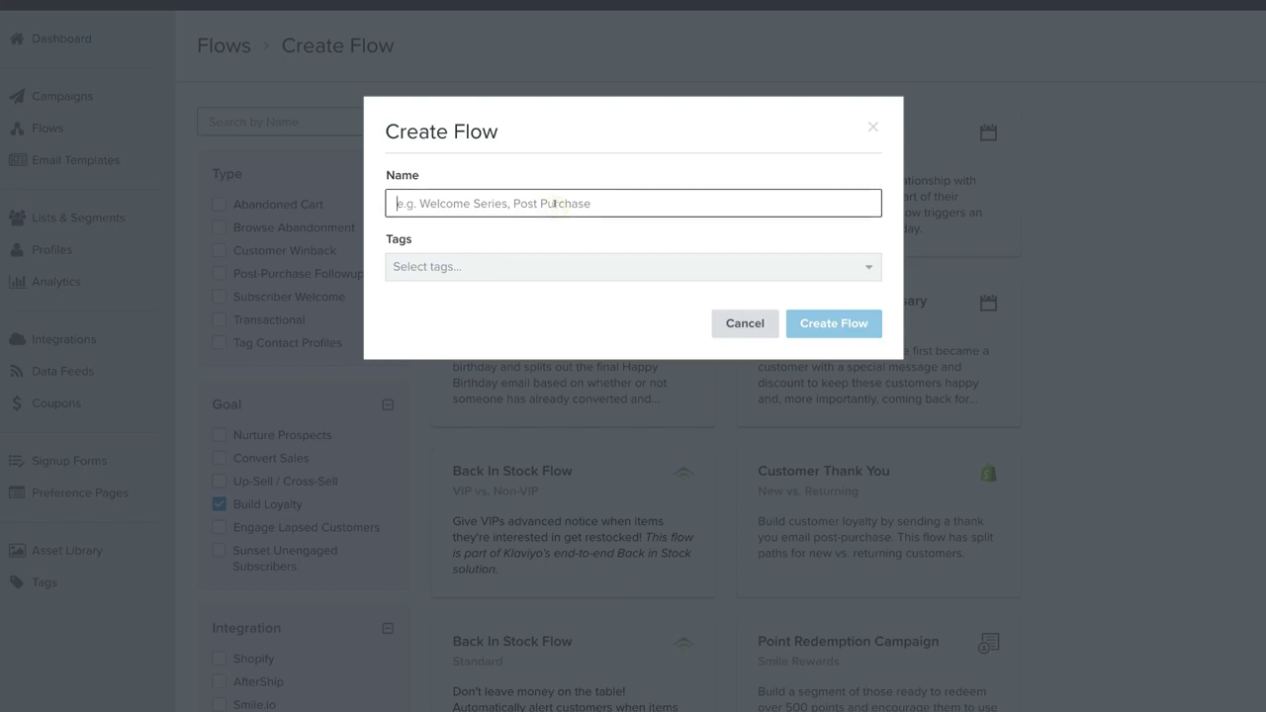
# Step: Name the blank flow 'New Customer' and create it
pyautogui.write('New Customer')
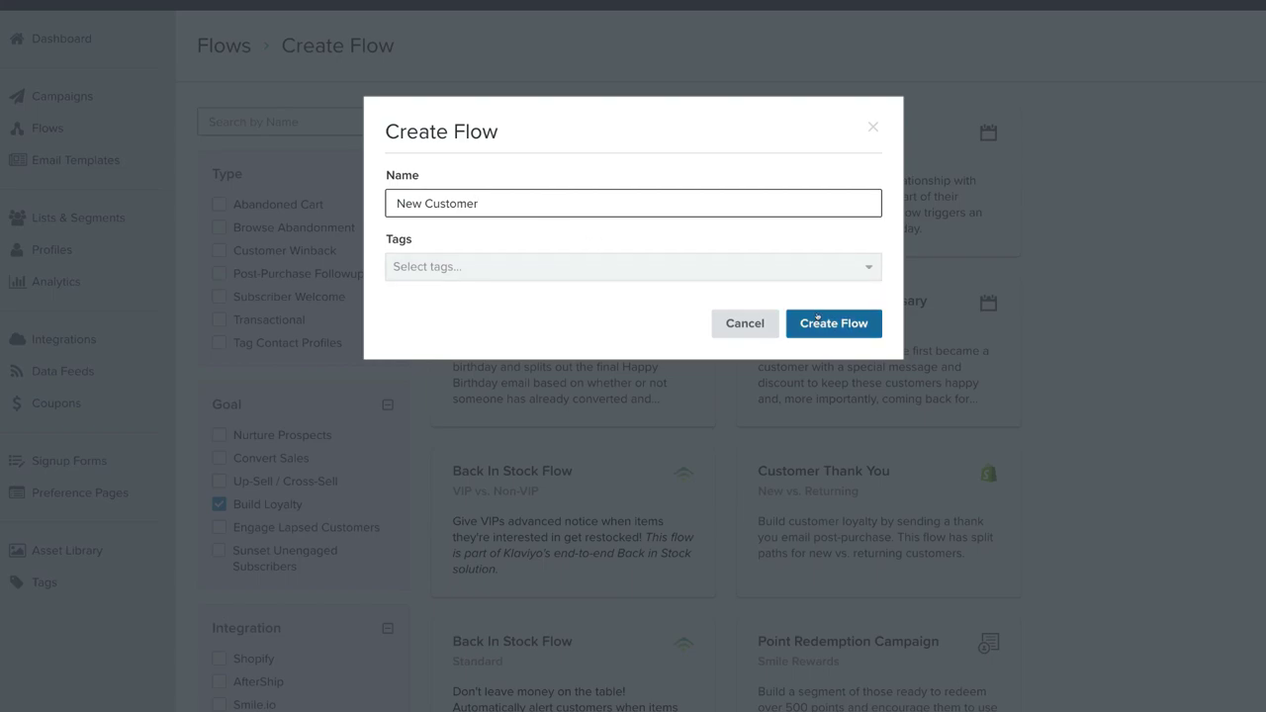
pyautogui.click(820, 325)
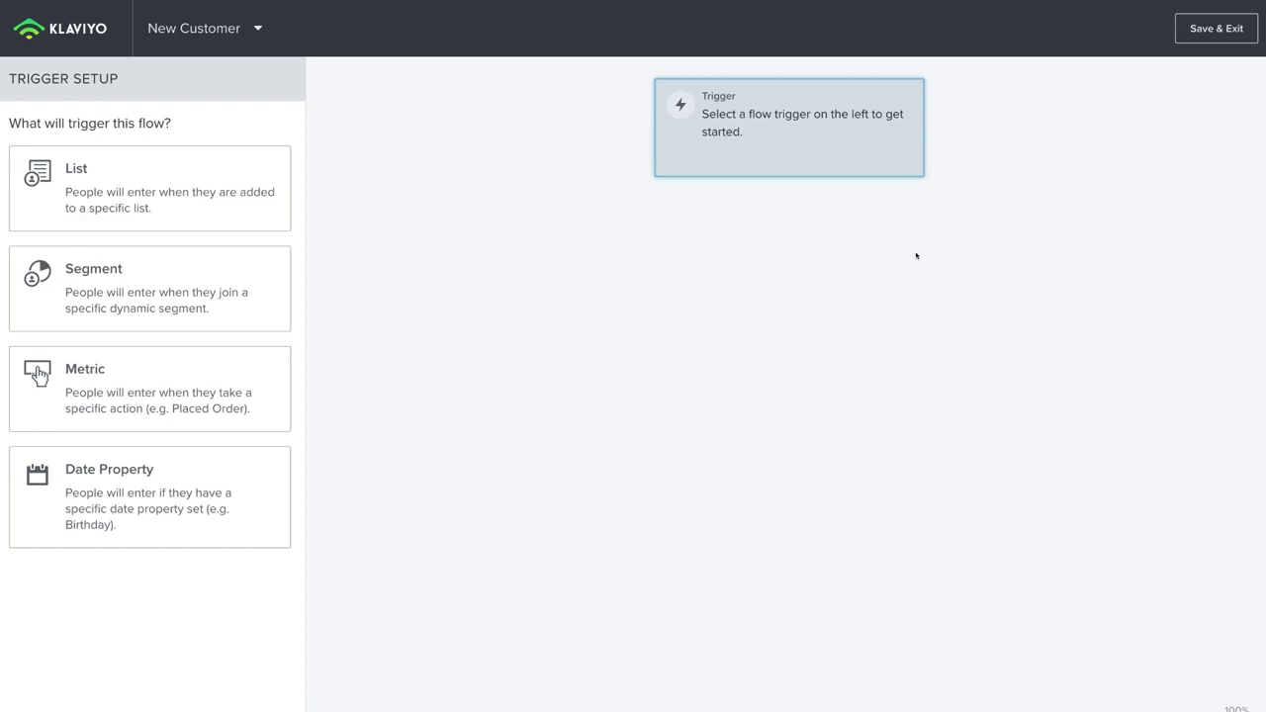
# Step: Save and exit the New Customer flow, then review the Dashboard's Flows table
pyautogui.click(1207, 31)
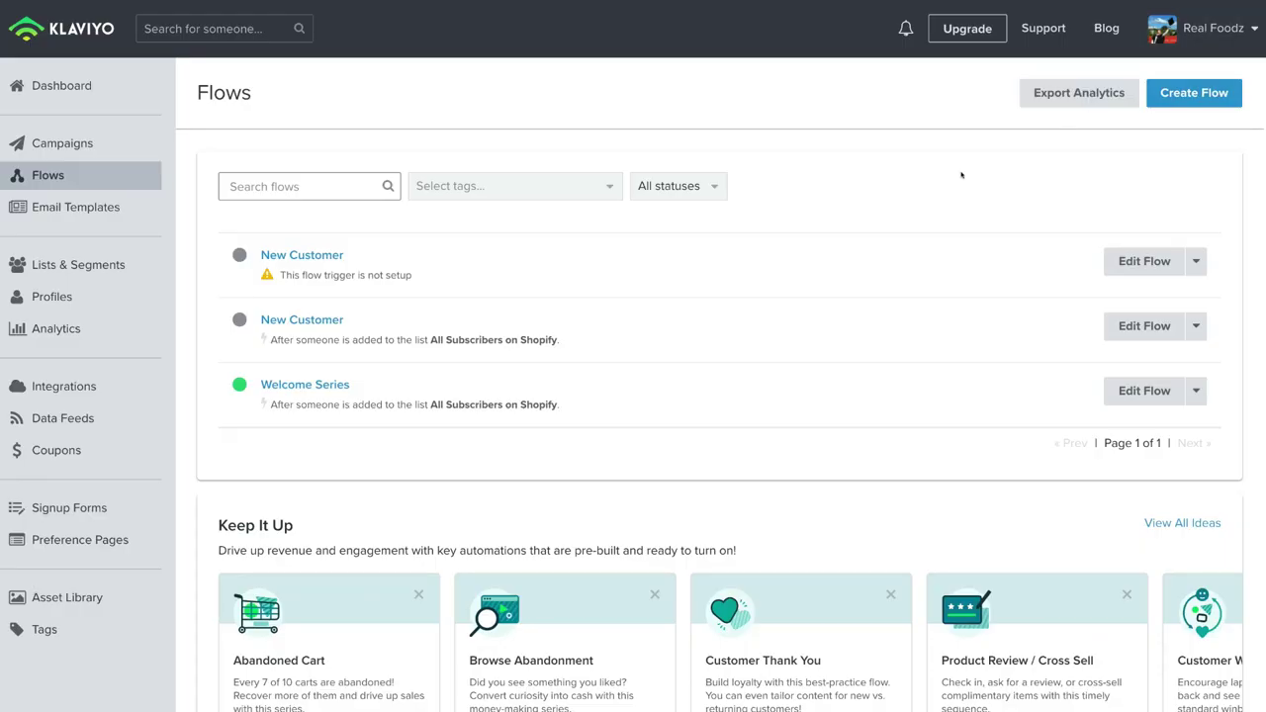
pyautogui.click(94, 89)
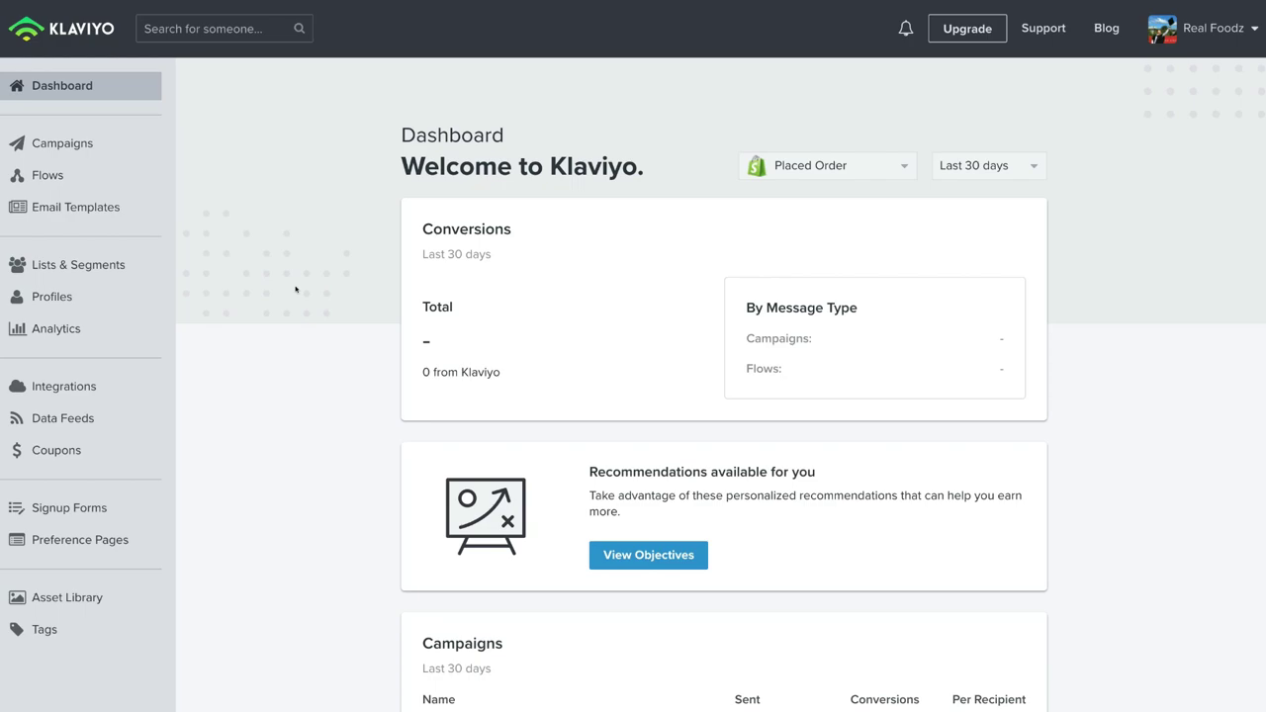
pyautogui.scroll(-3, 295, 288)
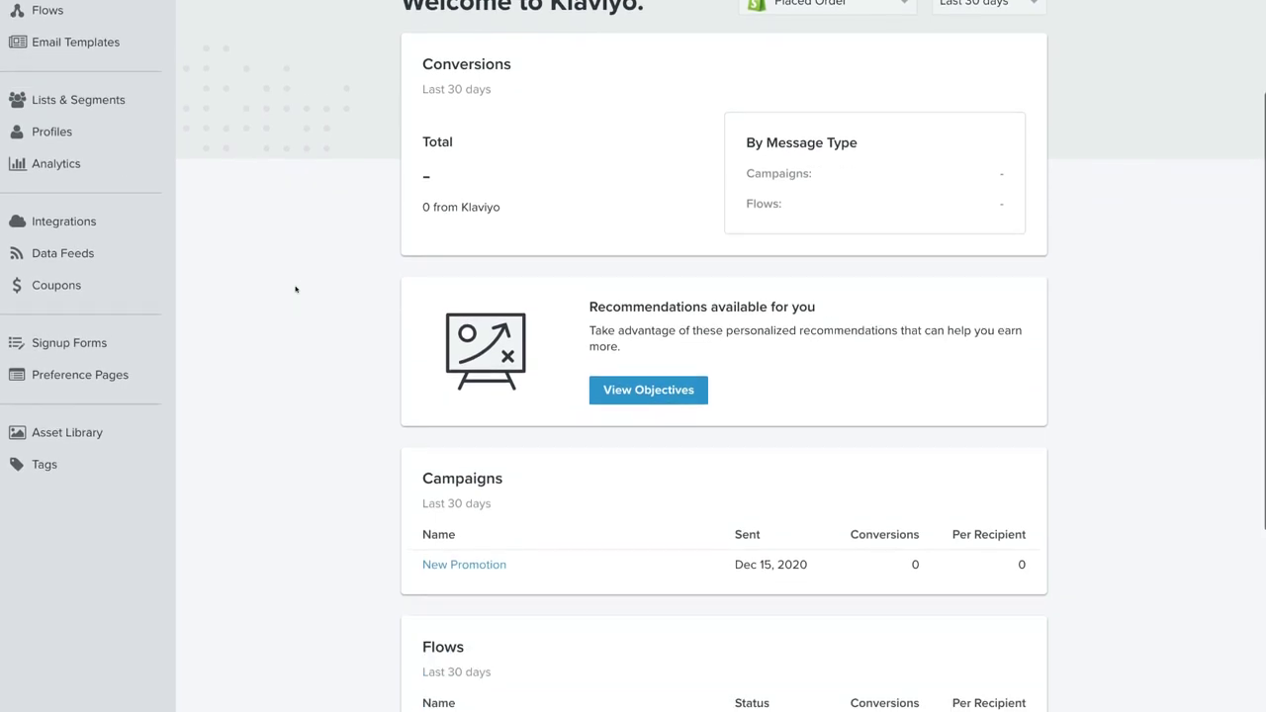
pyautogui.scroll(-1, 295, 289)
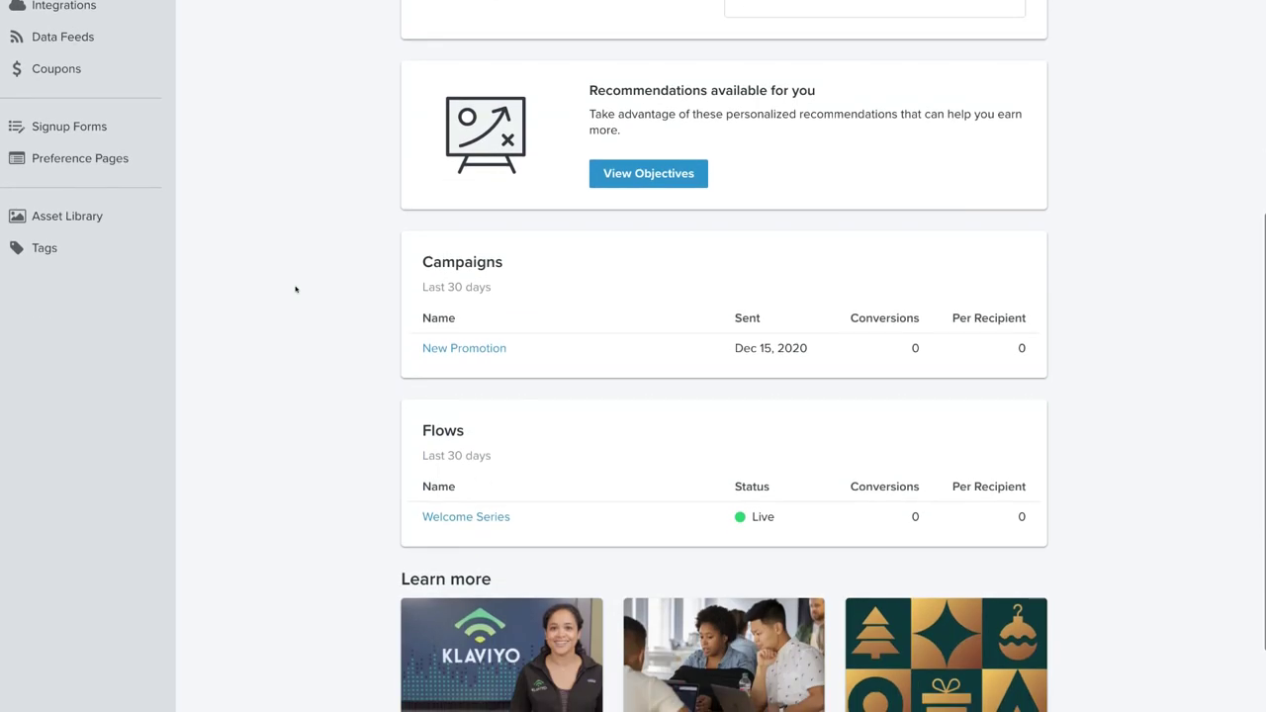
pyautogui.scroll(-1, 295, 288)
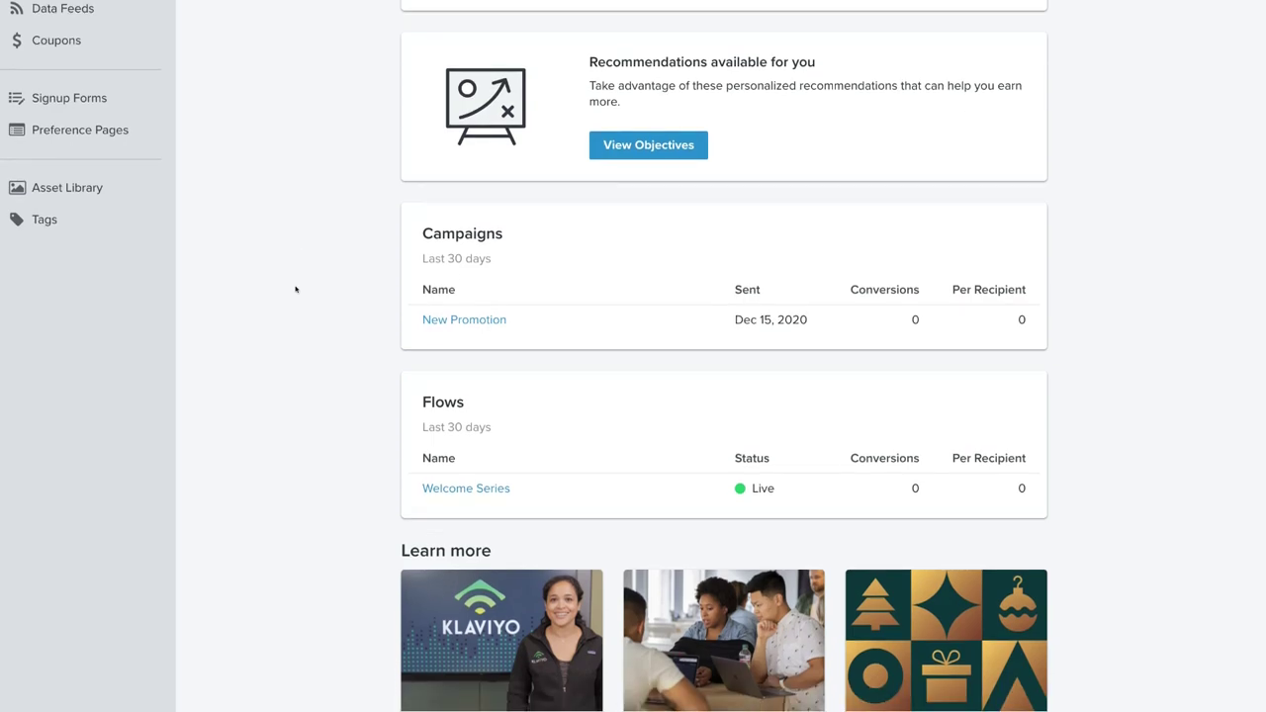
pyautogui.scroll(5, 294, 289)
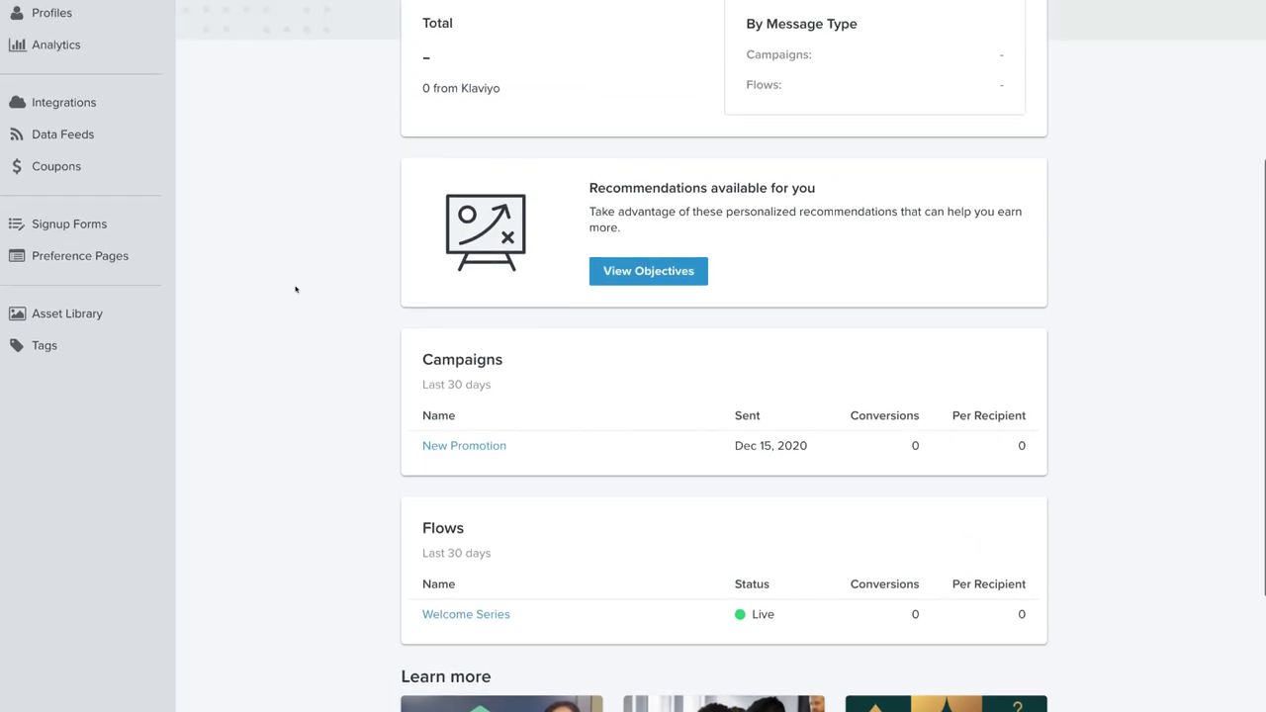